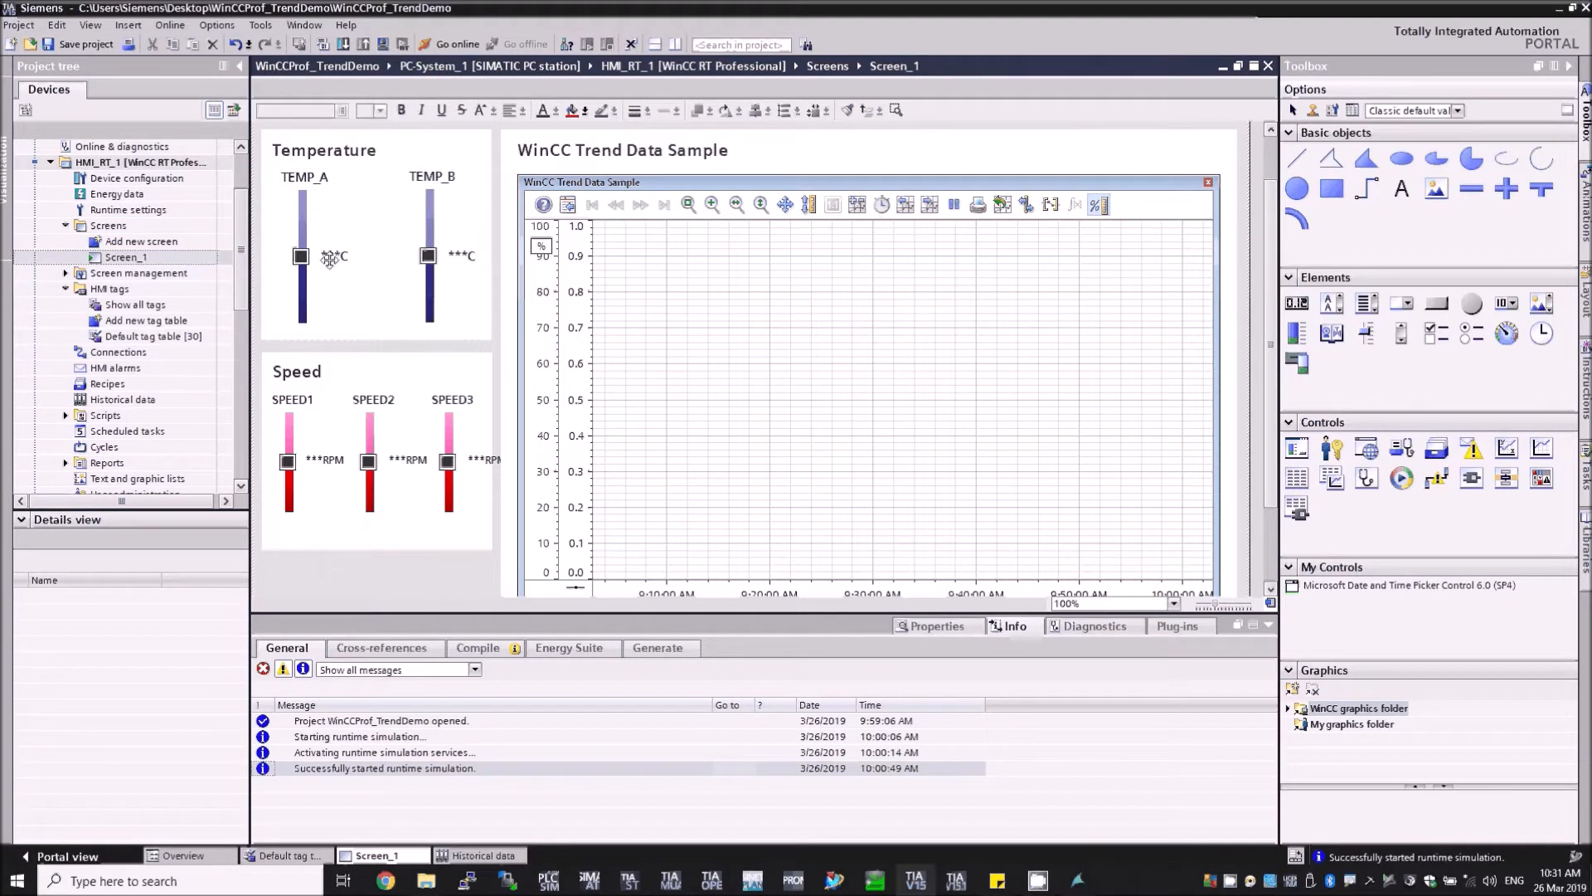
Step: Inspect the temperature and speed objects on Screen_1, the default HMI tag table and the logging tags in Historical data
{"action": "left_click", "coordinate": [311, 245]}
{"action": "left_click", "coordinate": [428, 209]}
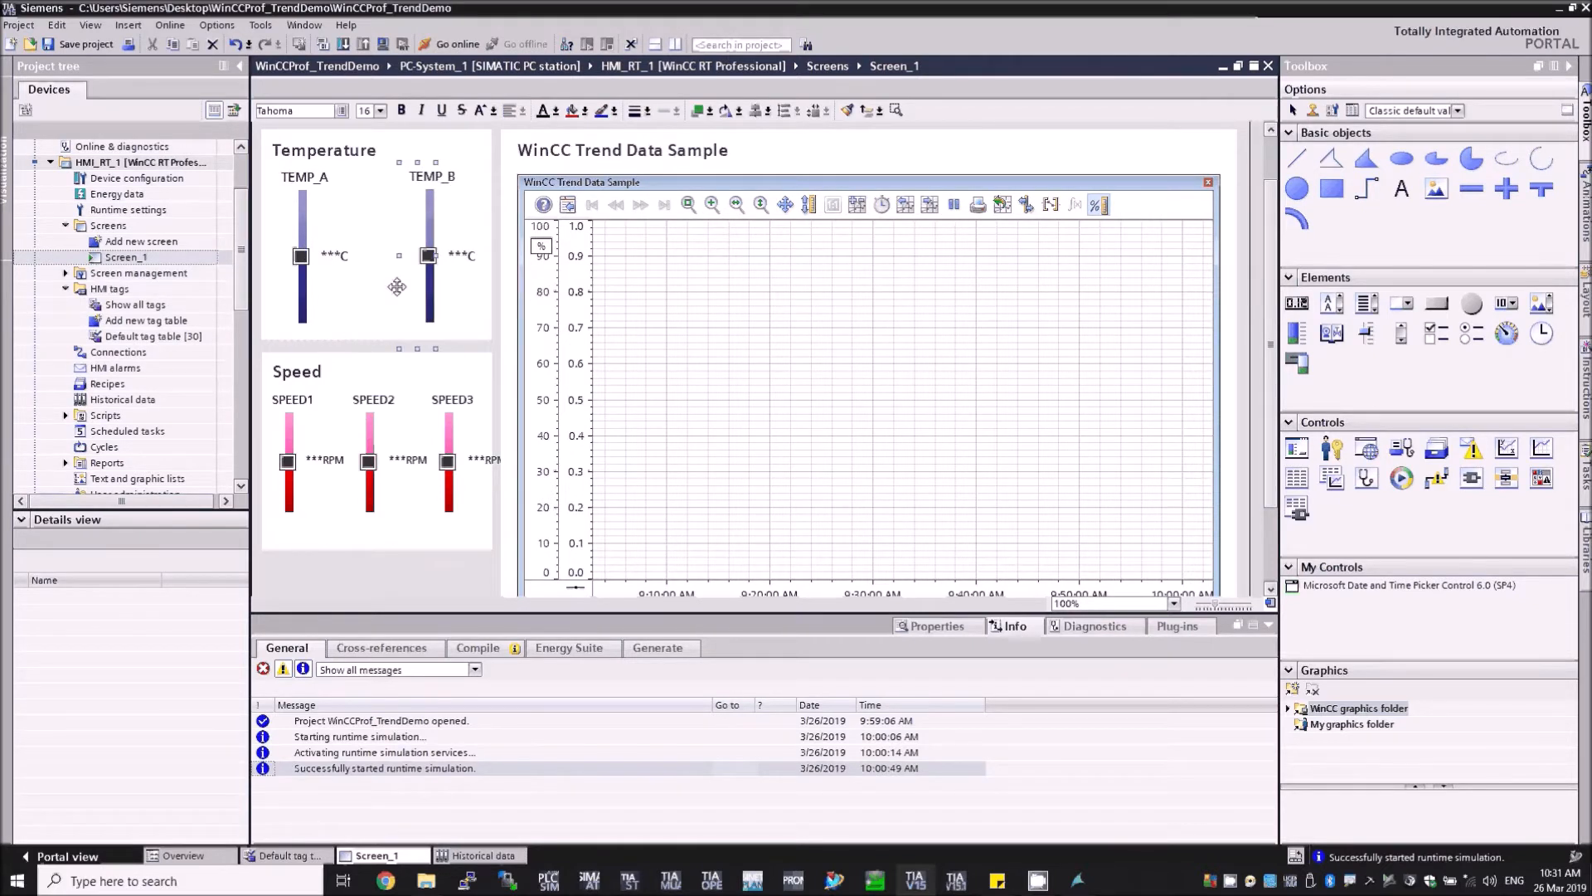
{"action": "left_click", "coordinate": [1188, 389]}
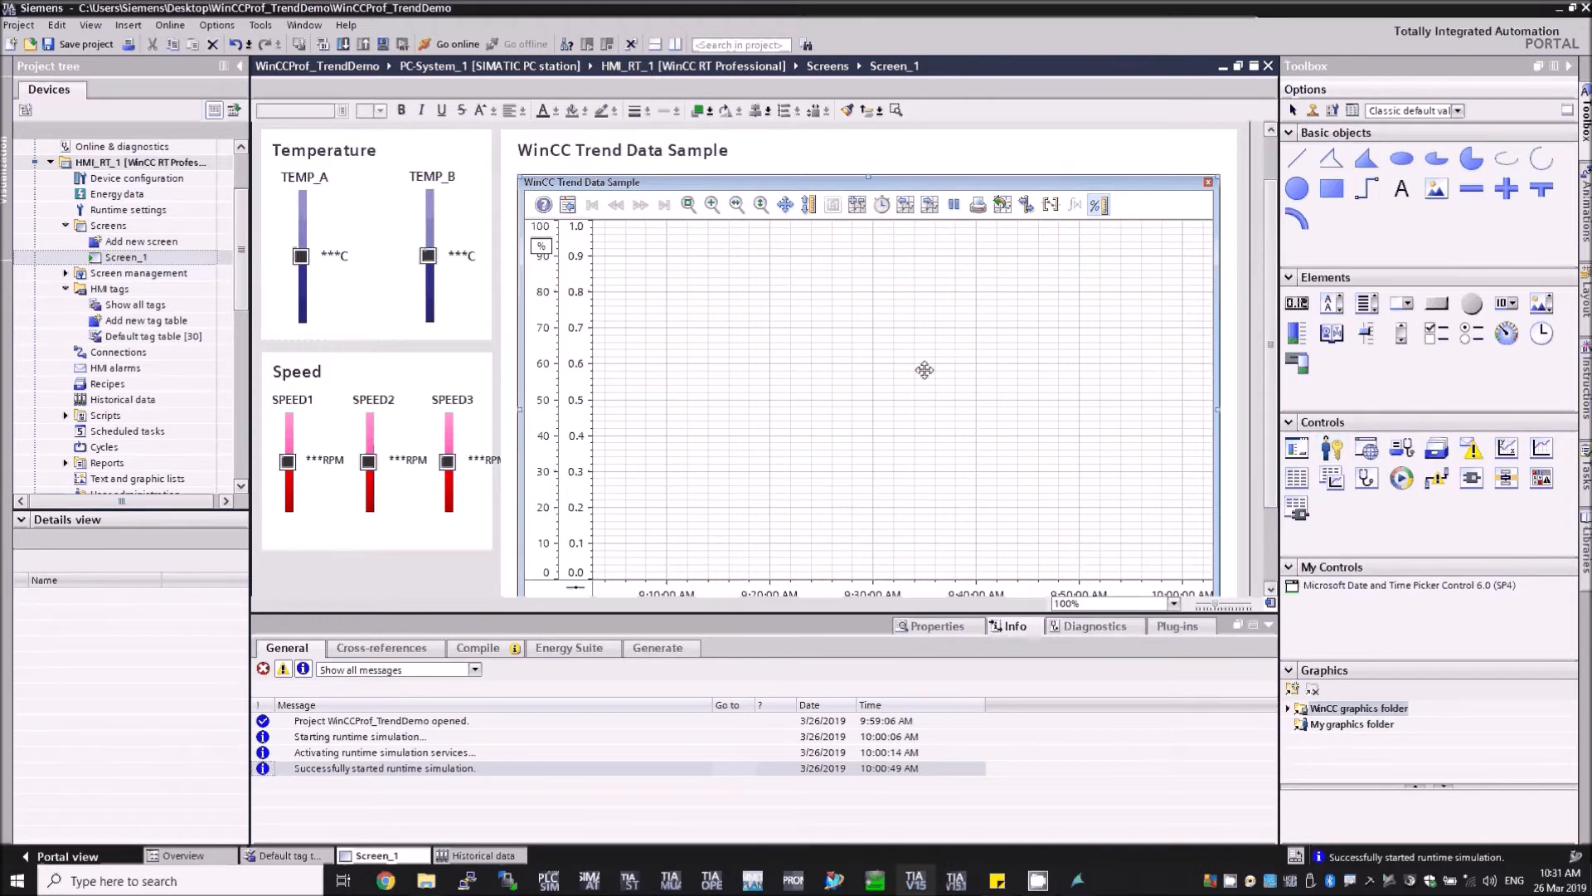
{"action": "double_click", "coordinate": [158, 339]}
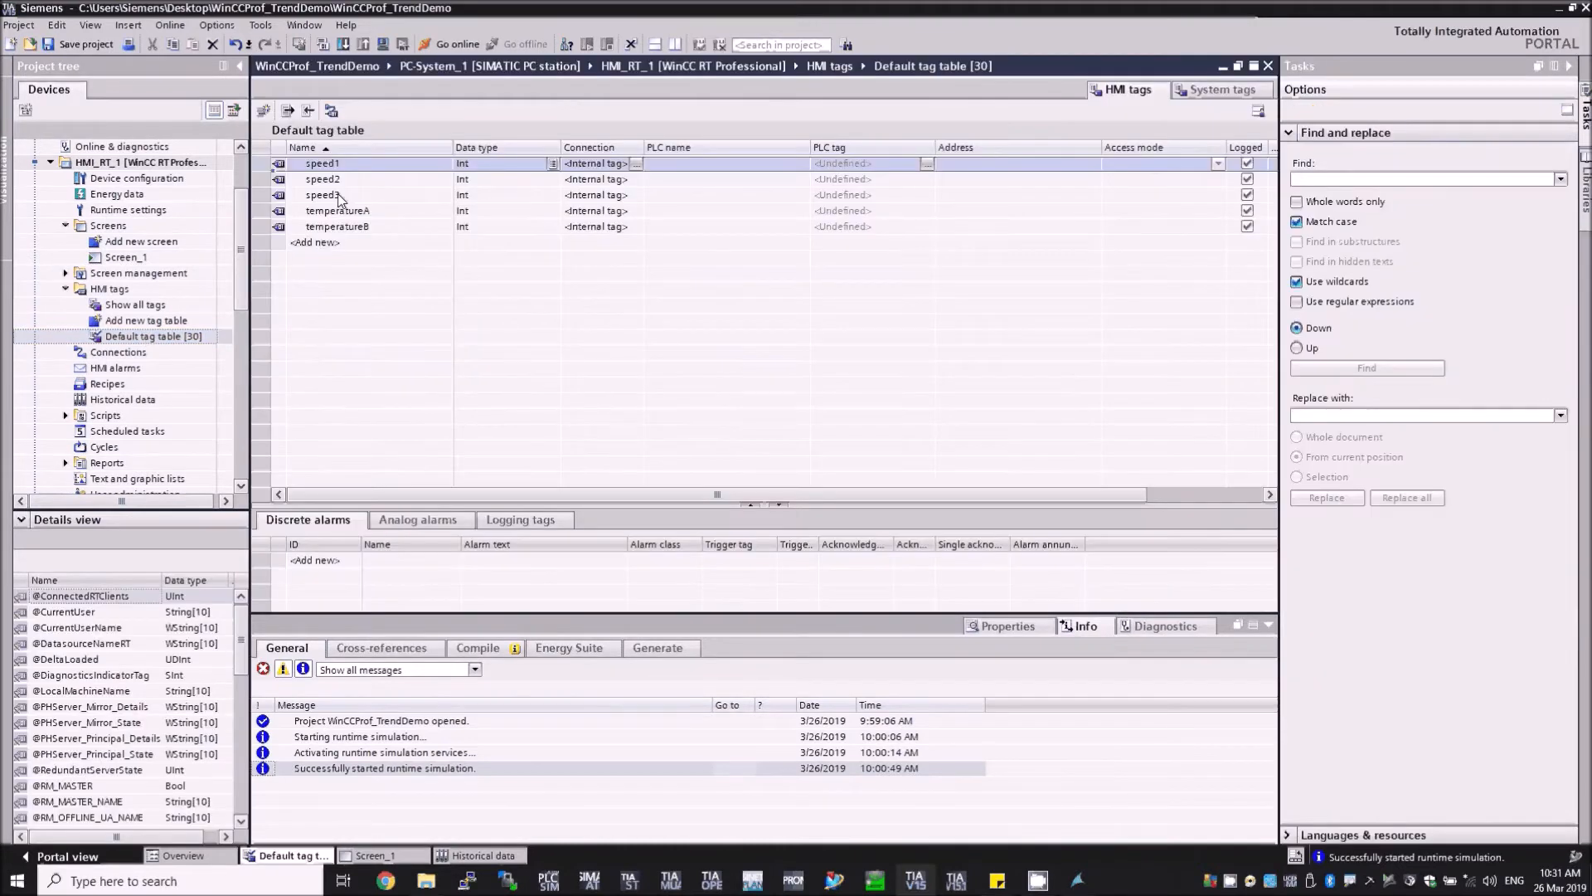
{"action": "double_click", "coordinate": [147, 399]}
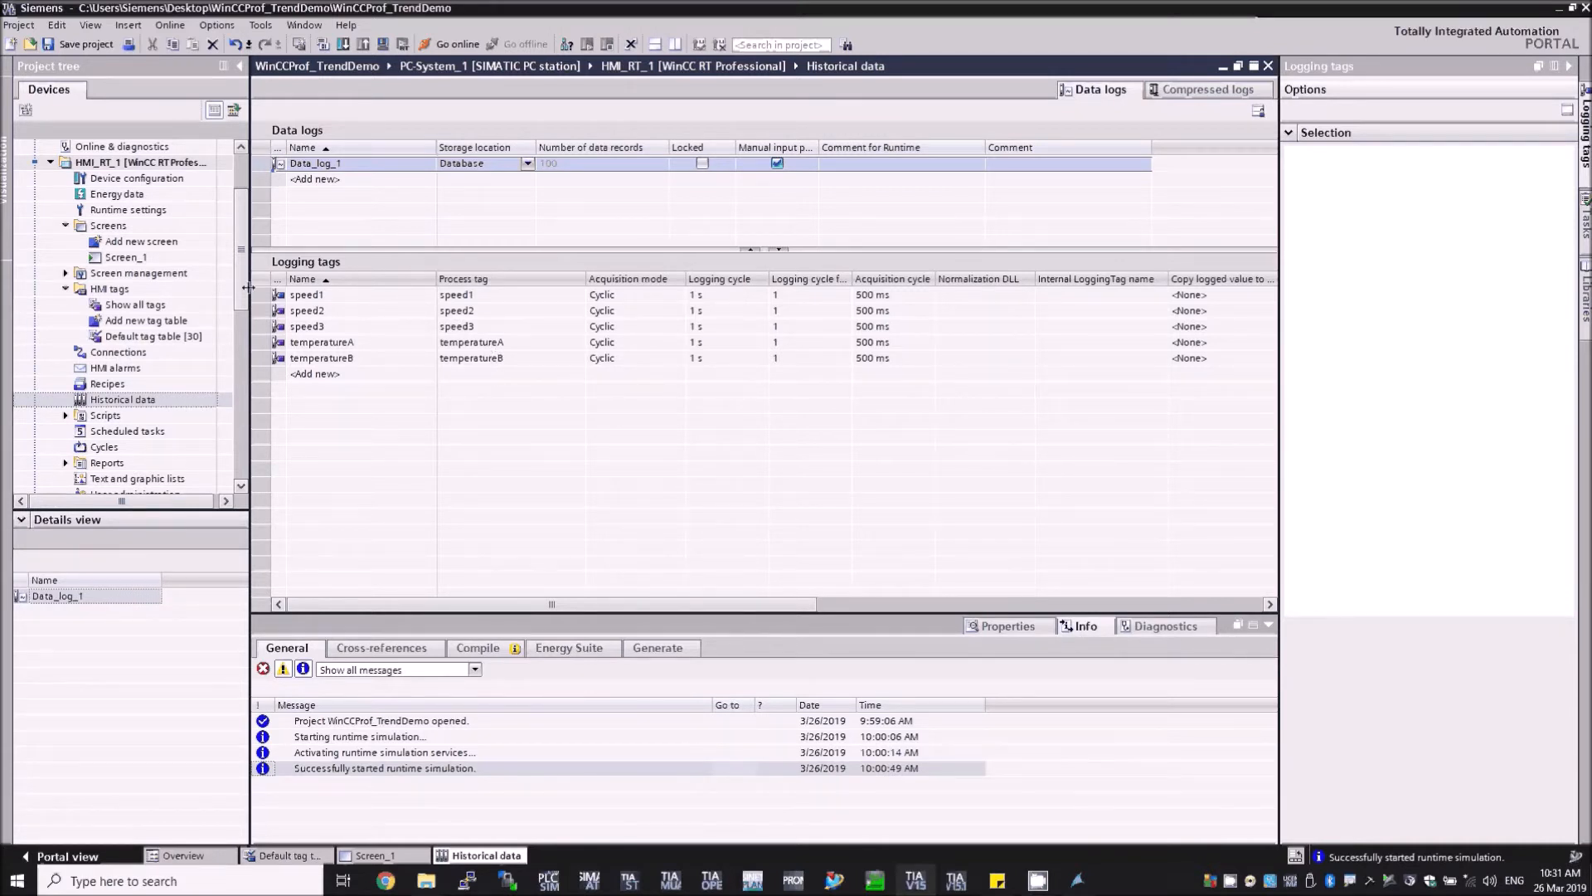
{"action": "scroll", "coordinate": [244, 289], "scroll_direction": "up", "scroll_amount": 1}
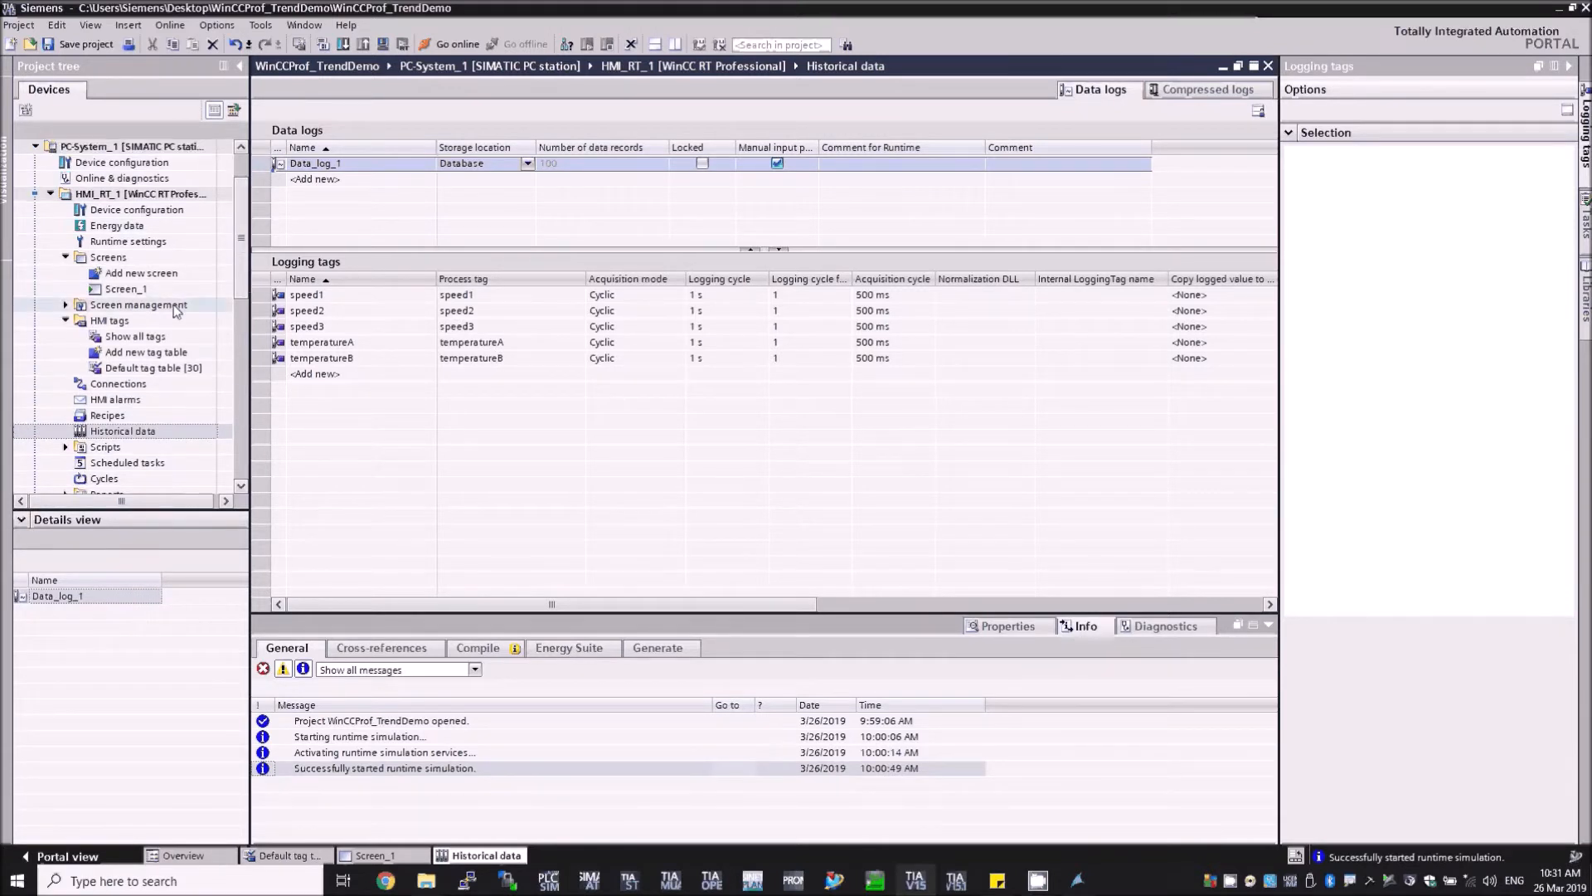
{"action": "double_click", "coordinate": [145, 290]}
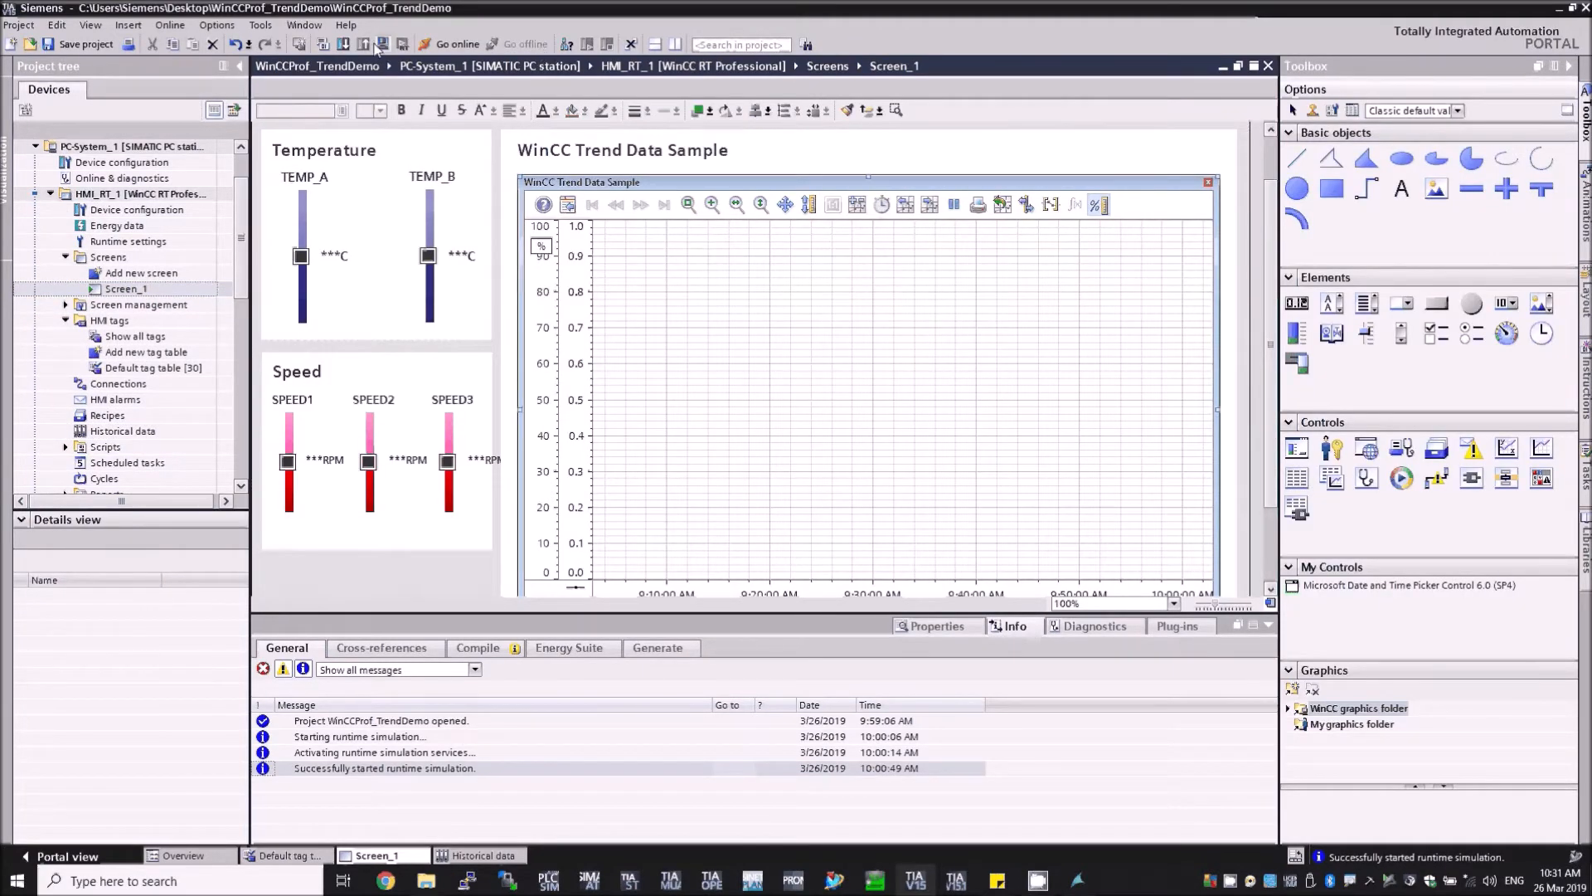
Step: Switch to the running WinCC runtime and lower the TEMP_A slider to about 43 C
{"action": "left_click", "coordinate": [1076, 879]}
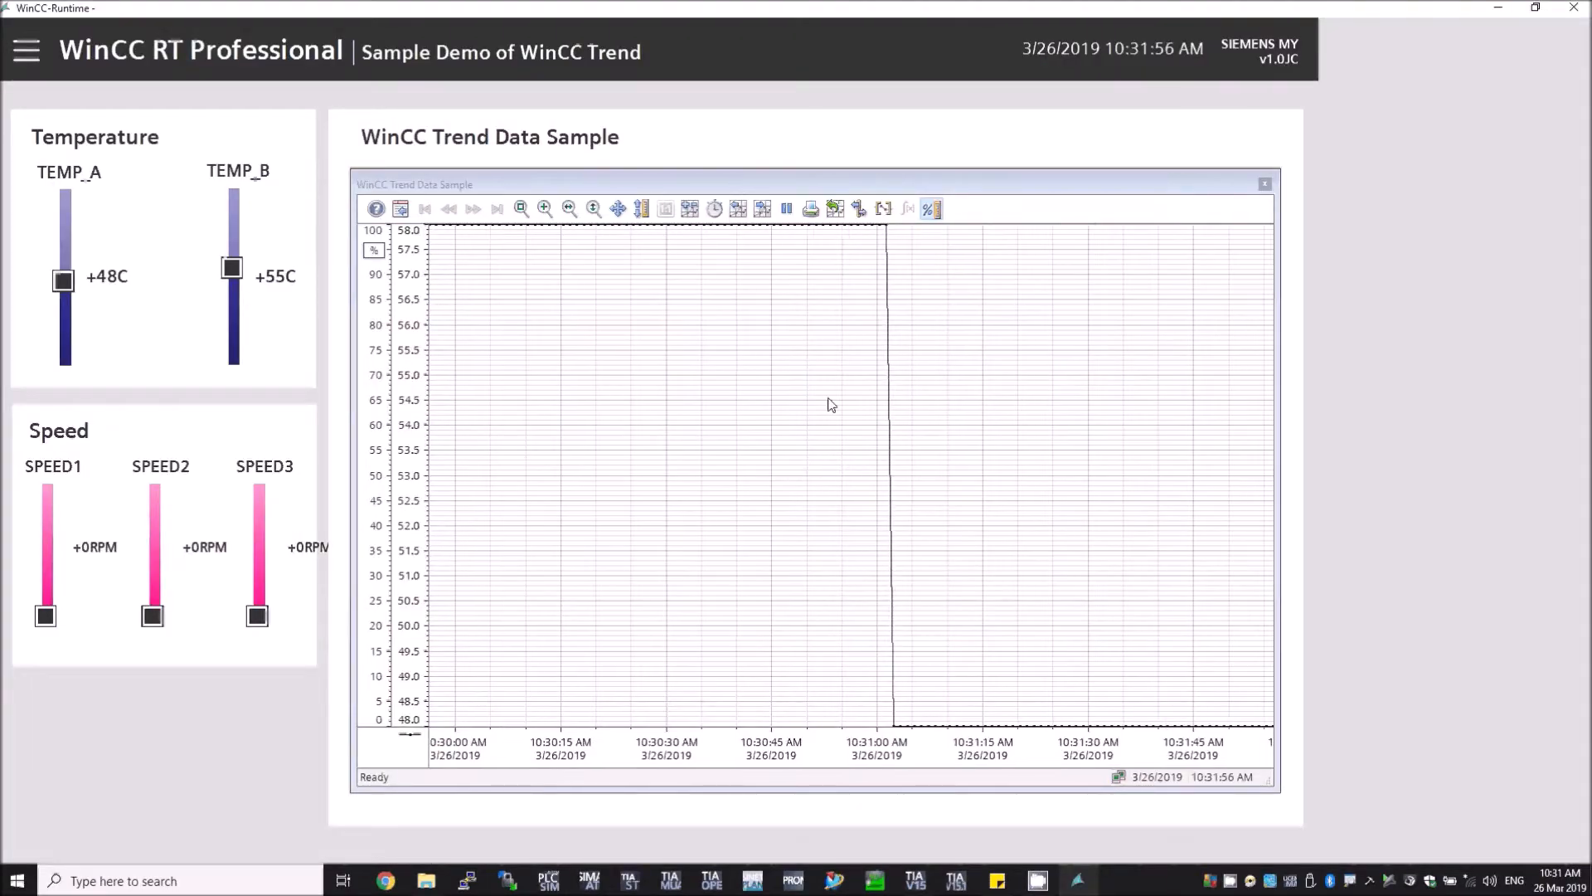
{"action": "left_click_drag", "start_coordinate": [63, 281], "coordinate": [65, 292]}
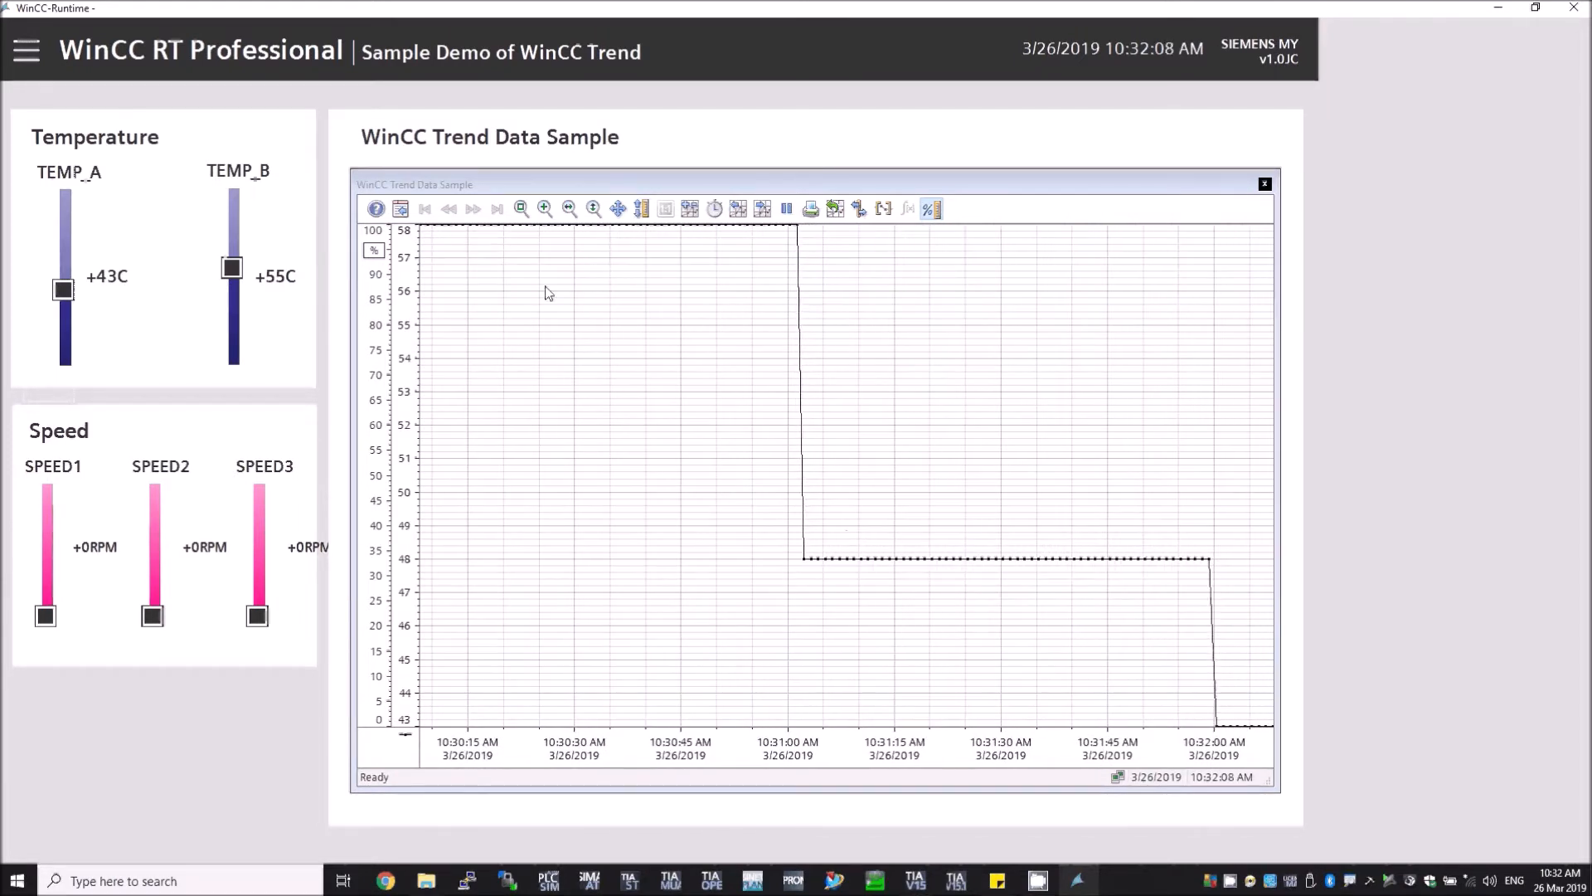
Step: Open the trend control's properties and add a new trend named Trend 2
{"action": "left_click", "coordinate": [399, 208]}
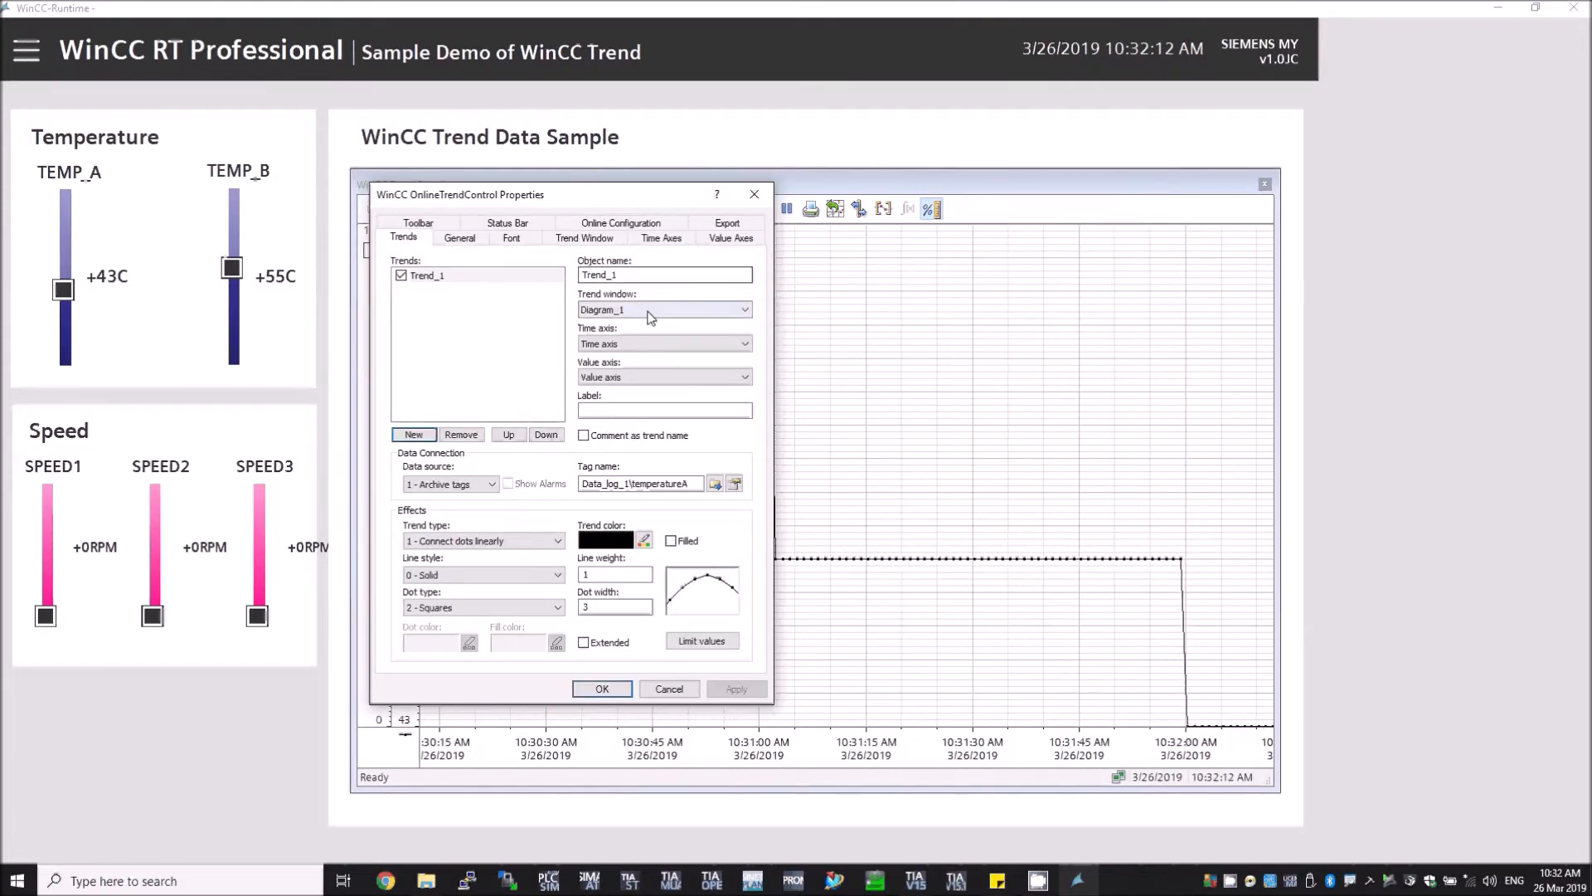
{"action": "left_click_drag", "start_coordinate": [509, 198], "coordinate": [644, 239]}
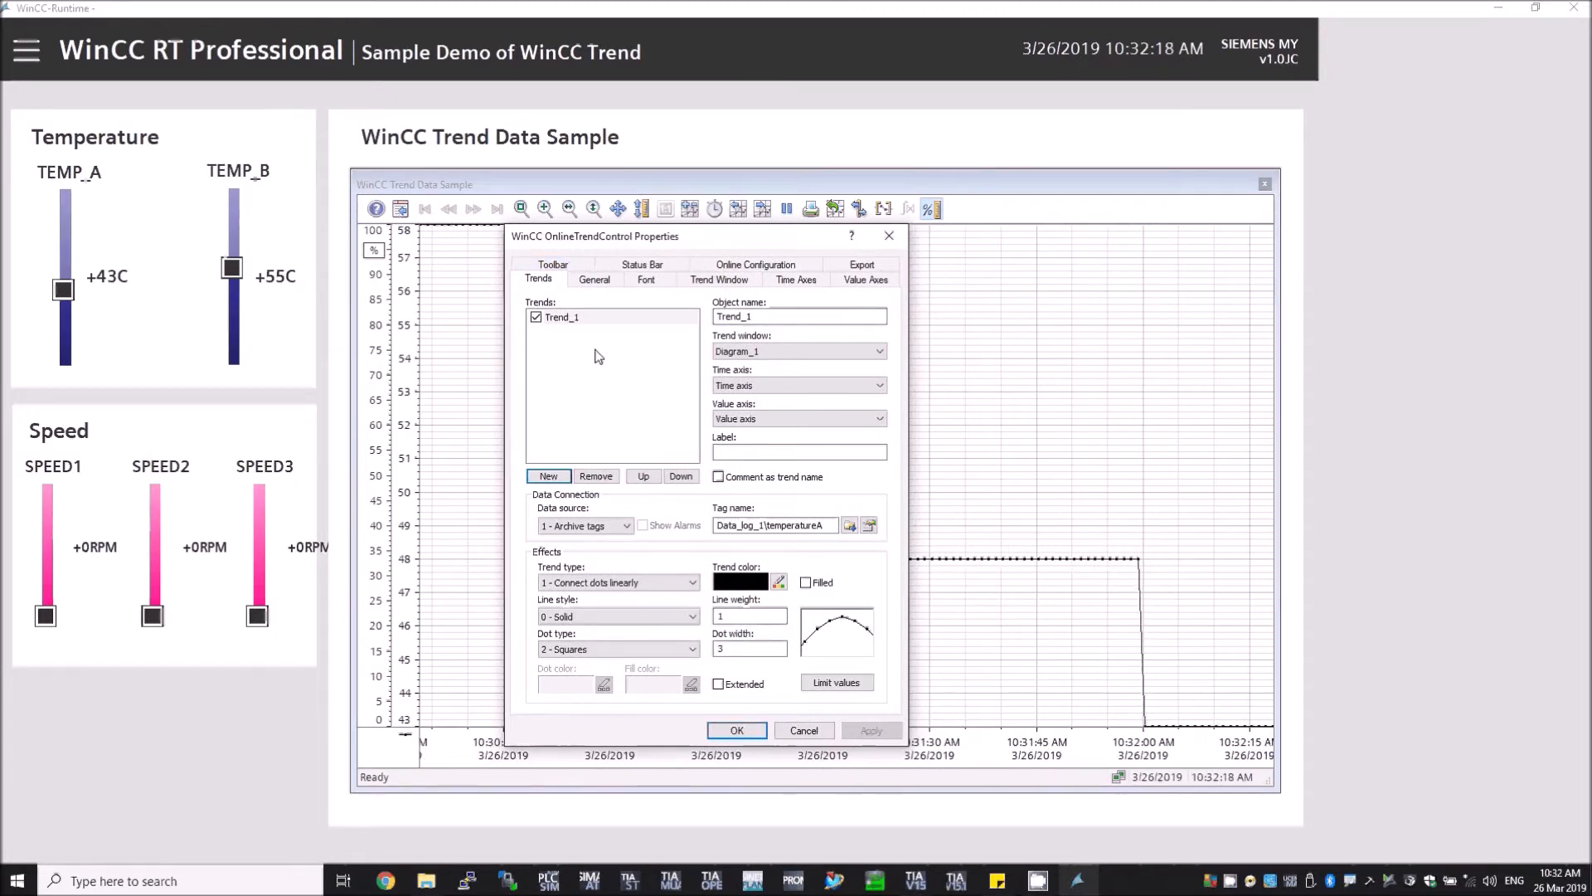
{"action": "left_click", "coordinate": [591, 527]}
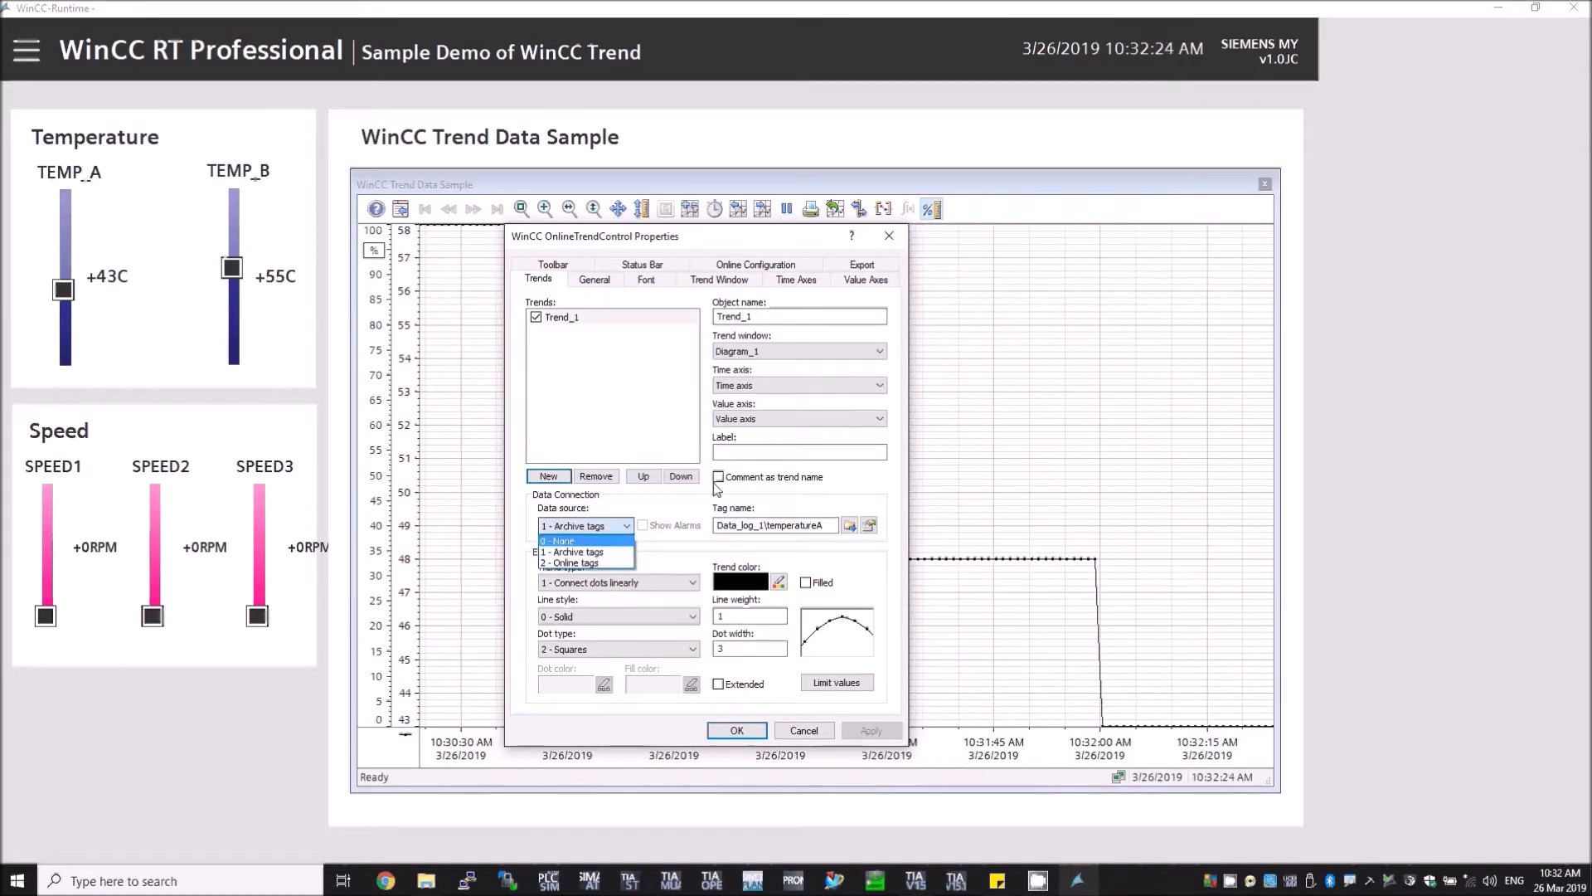
{"action": "left_click", "coordinate": [591, 552]}
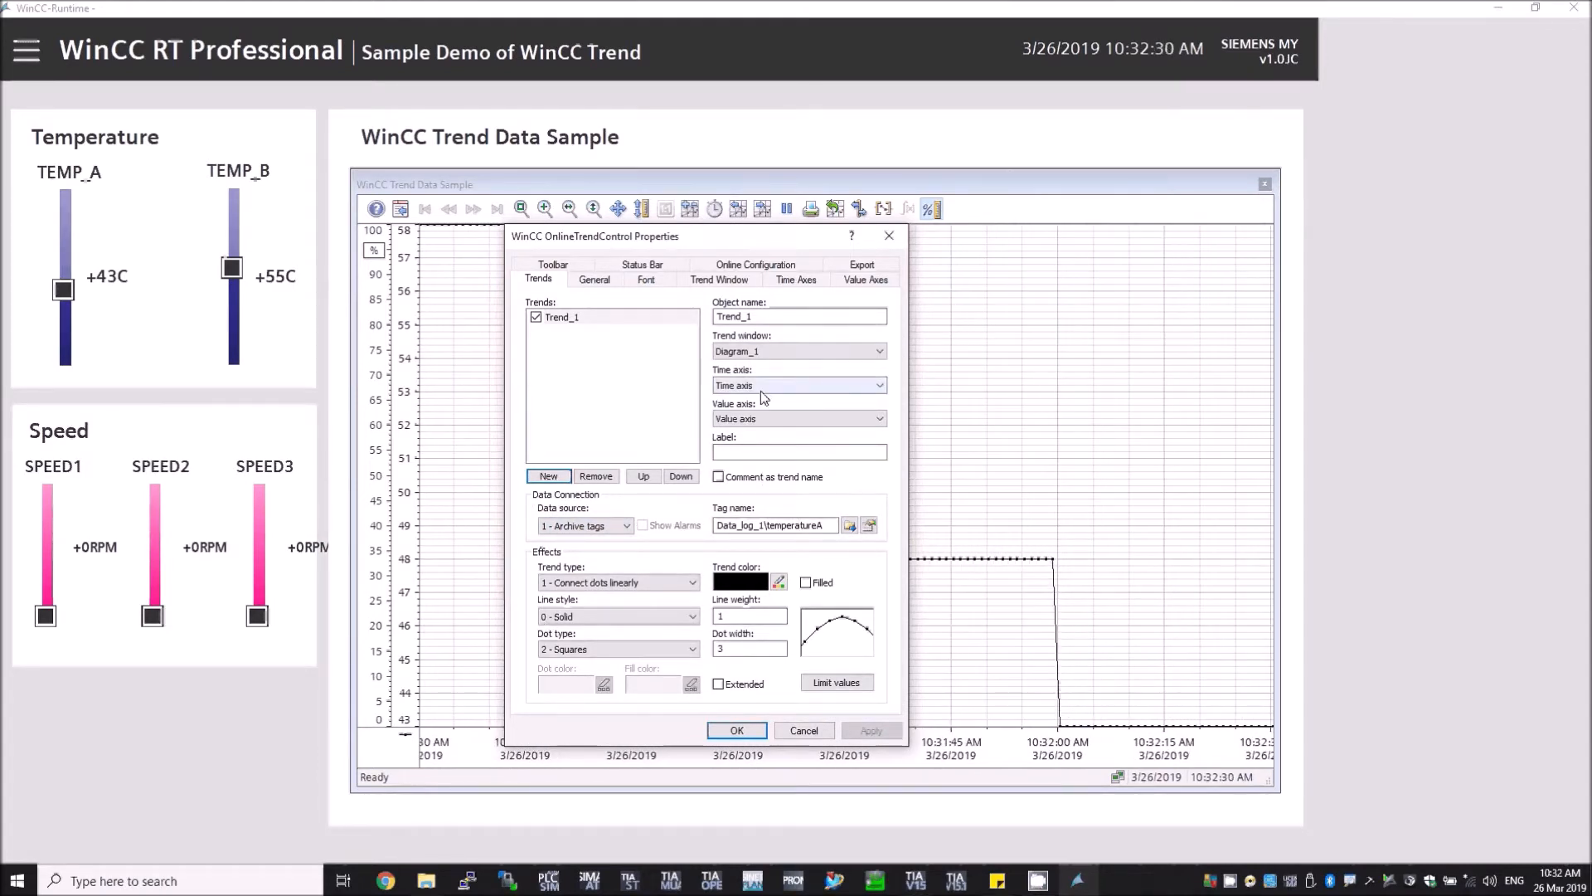
{"action": "left_click", "coordinate": [556, 480]}
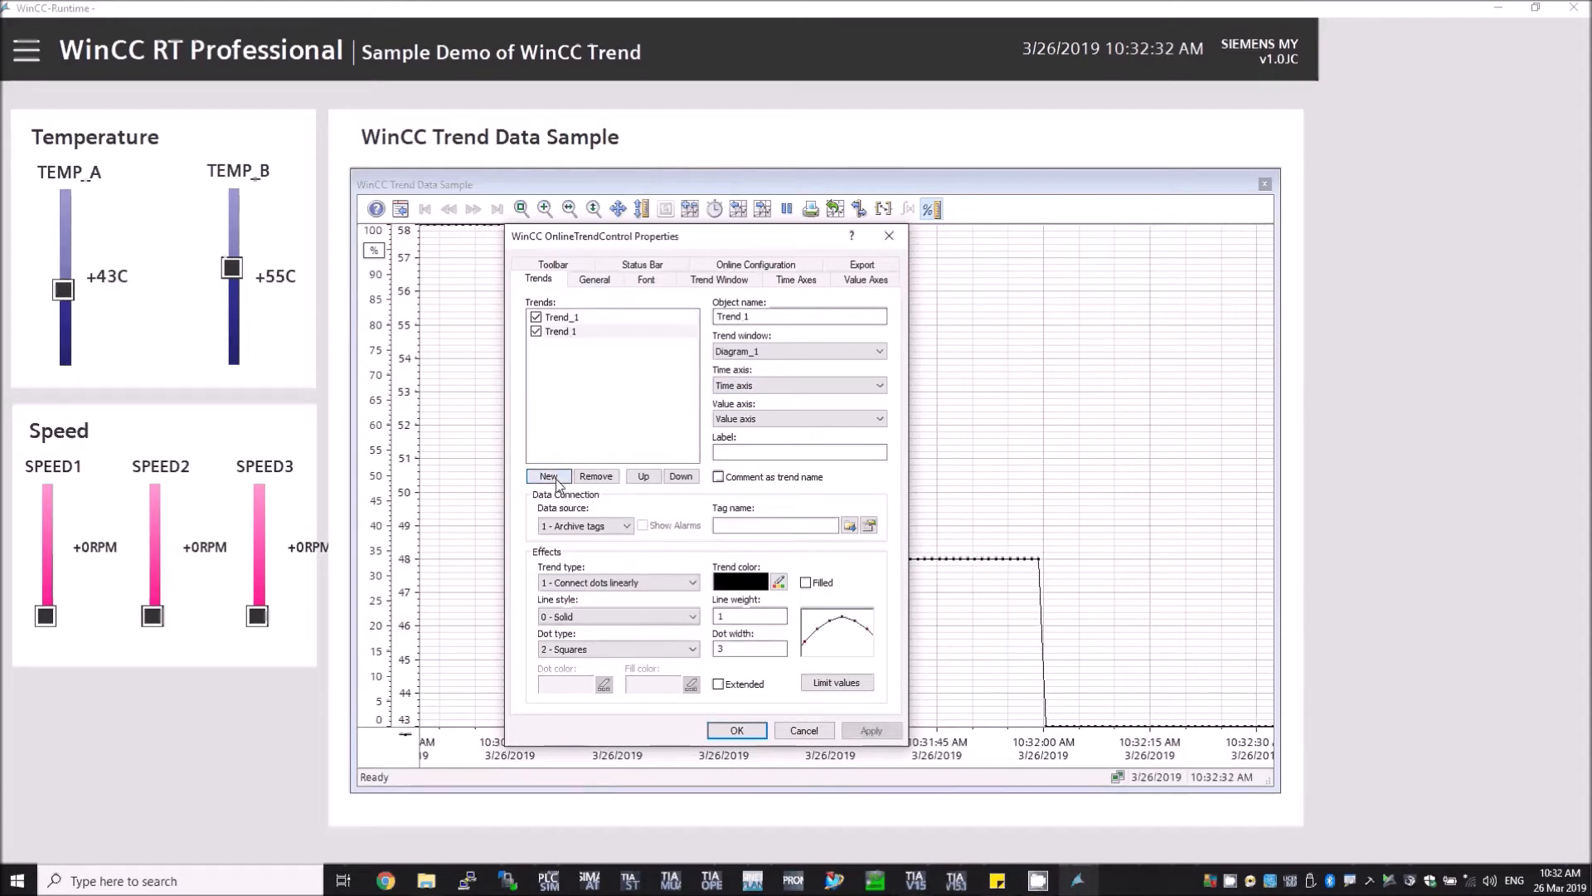
{"action": "left_click", "coordinate": [753, 320]}
{"action": "key", "text": "BackSpace"}
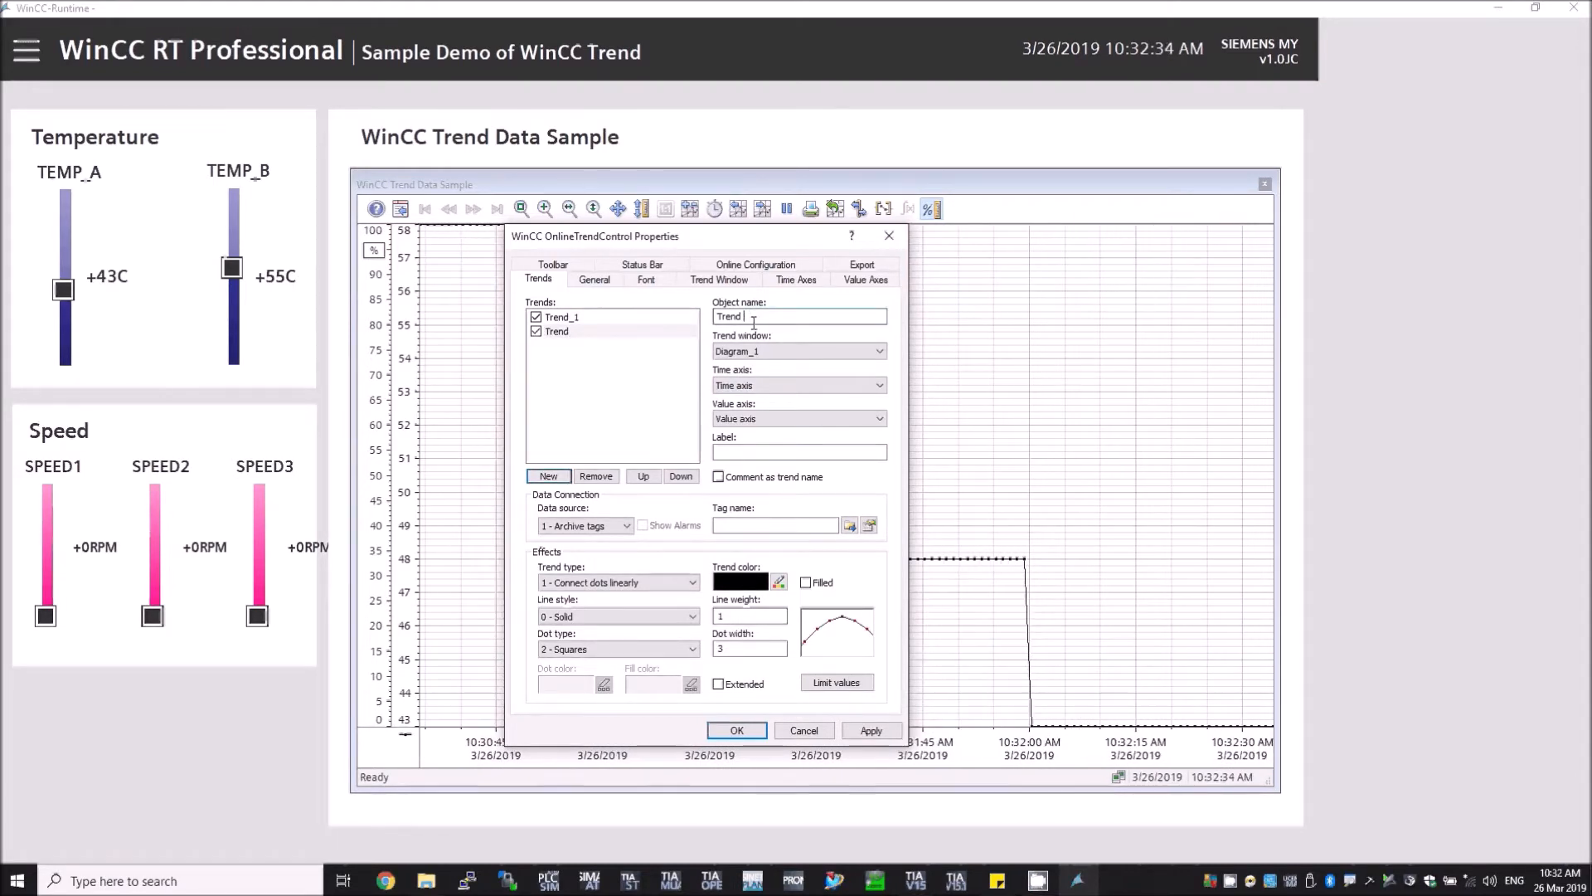
{"action": "type", "text": "2"}
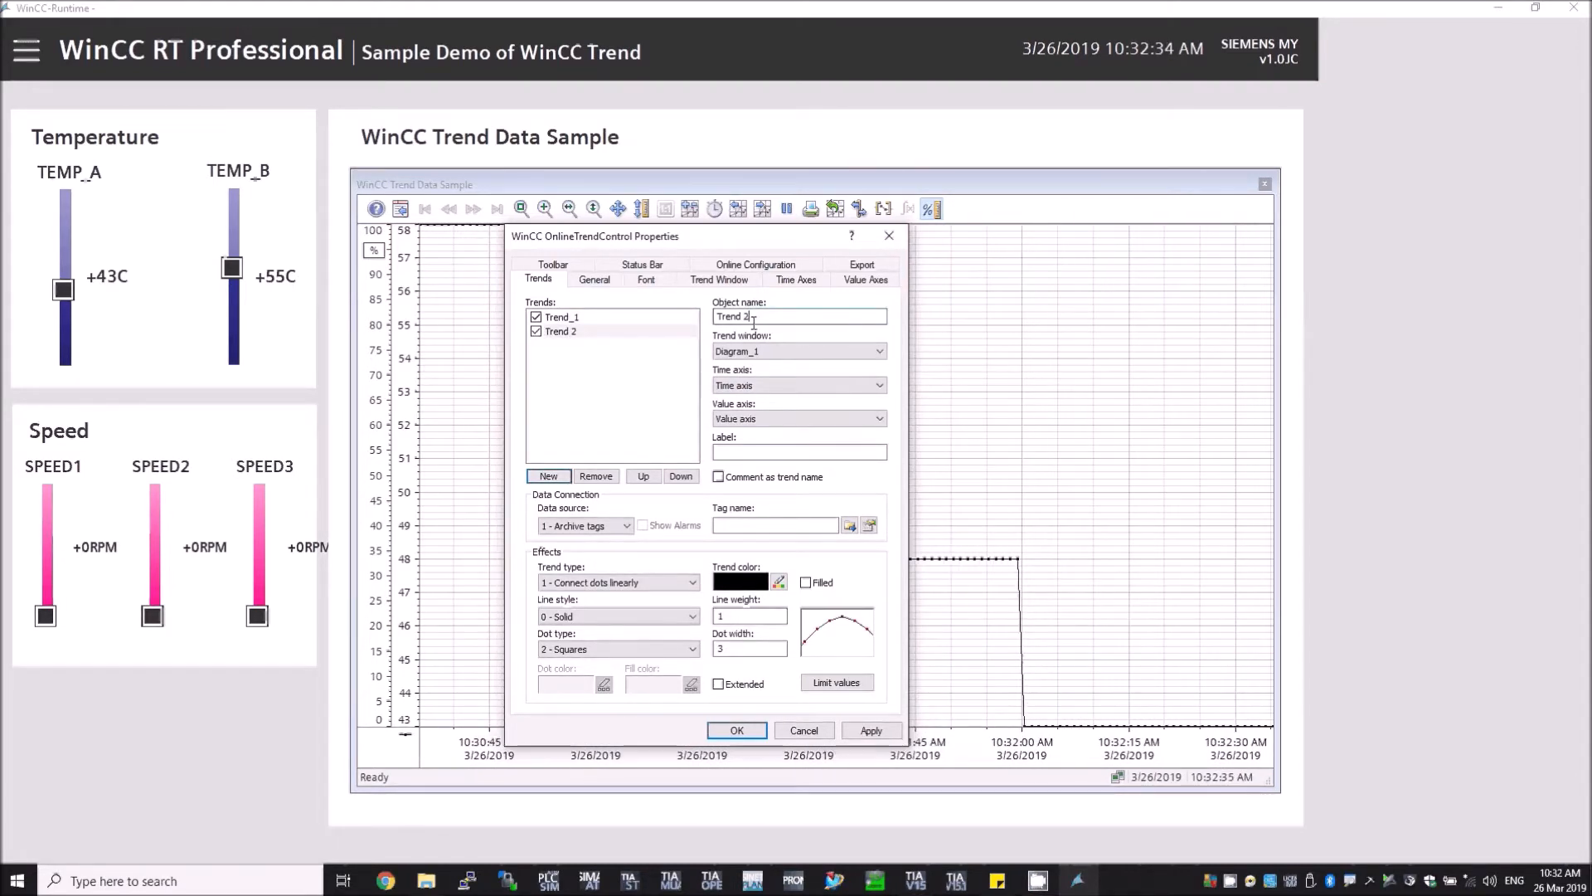
Step: Connect Trend 2 to the archive tag temperatureB from Data_log_1
{"action": "left_click", "coordinate": [608, 526]}
{"action": "left_click", "coordinate": [581, 552]}
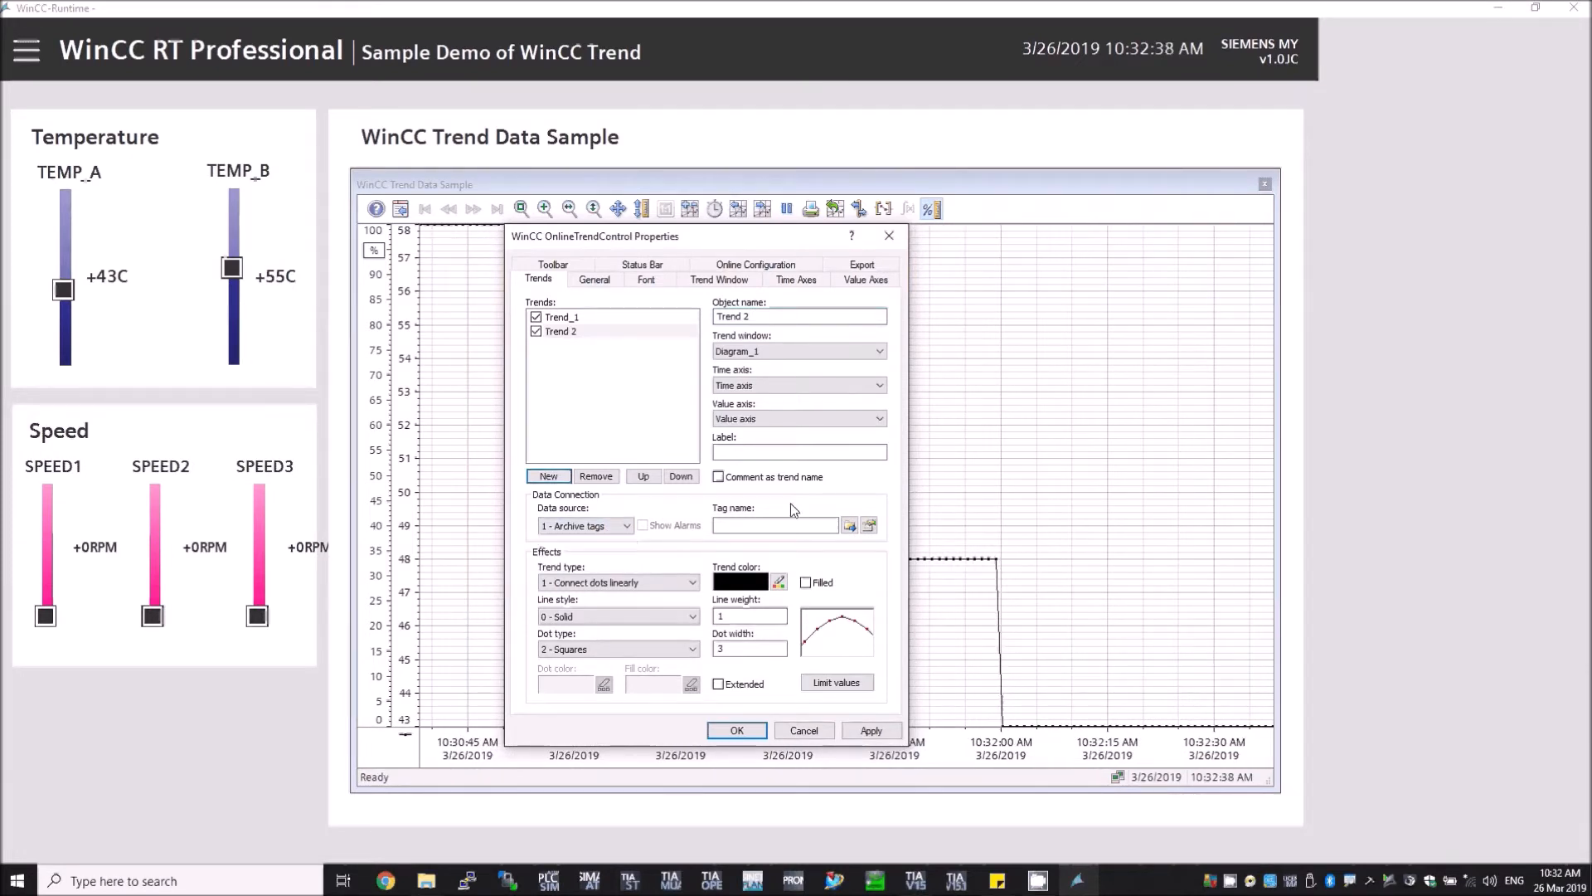
{"action": "left_click", "coordinate": [849, 525]}
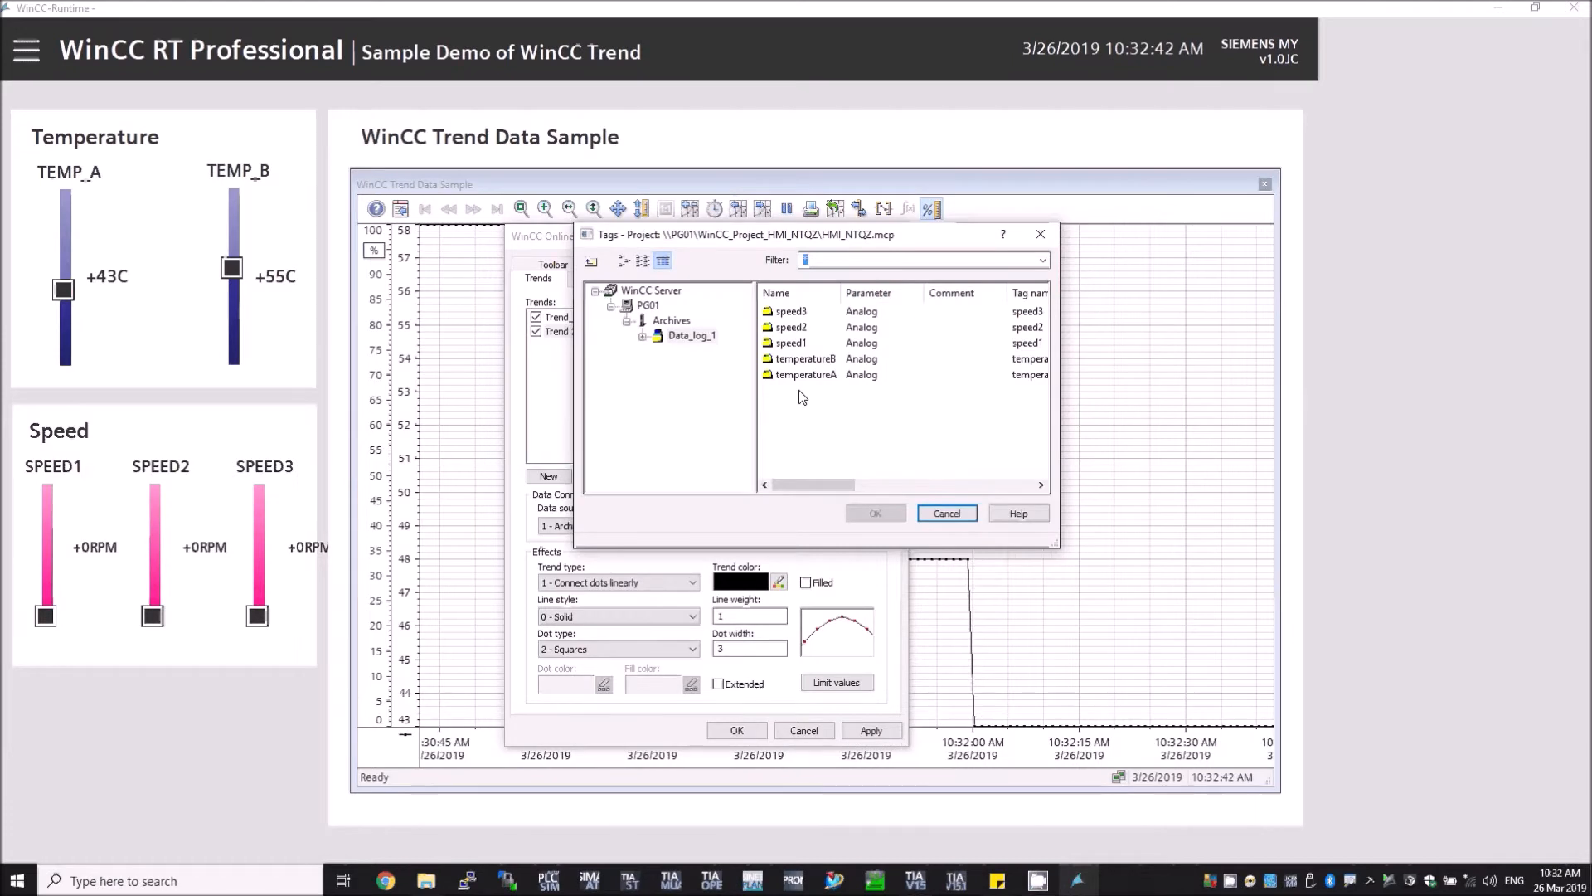
{"action": "left_click", "coordinate": [823, 362]}
{"action": "double_click", "coordinate": [822, 361]}
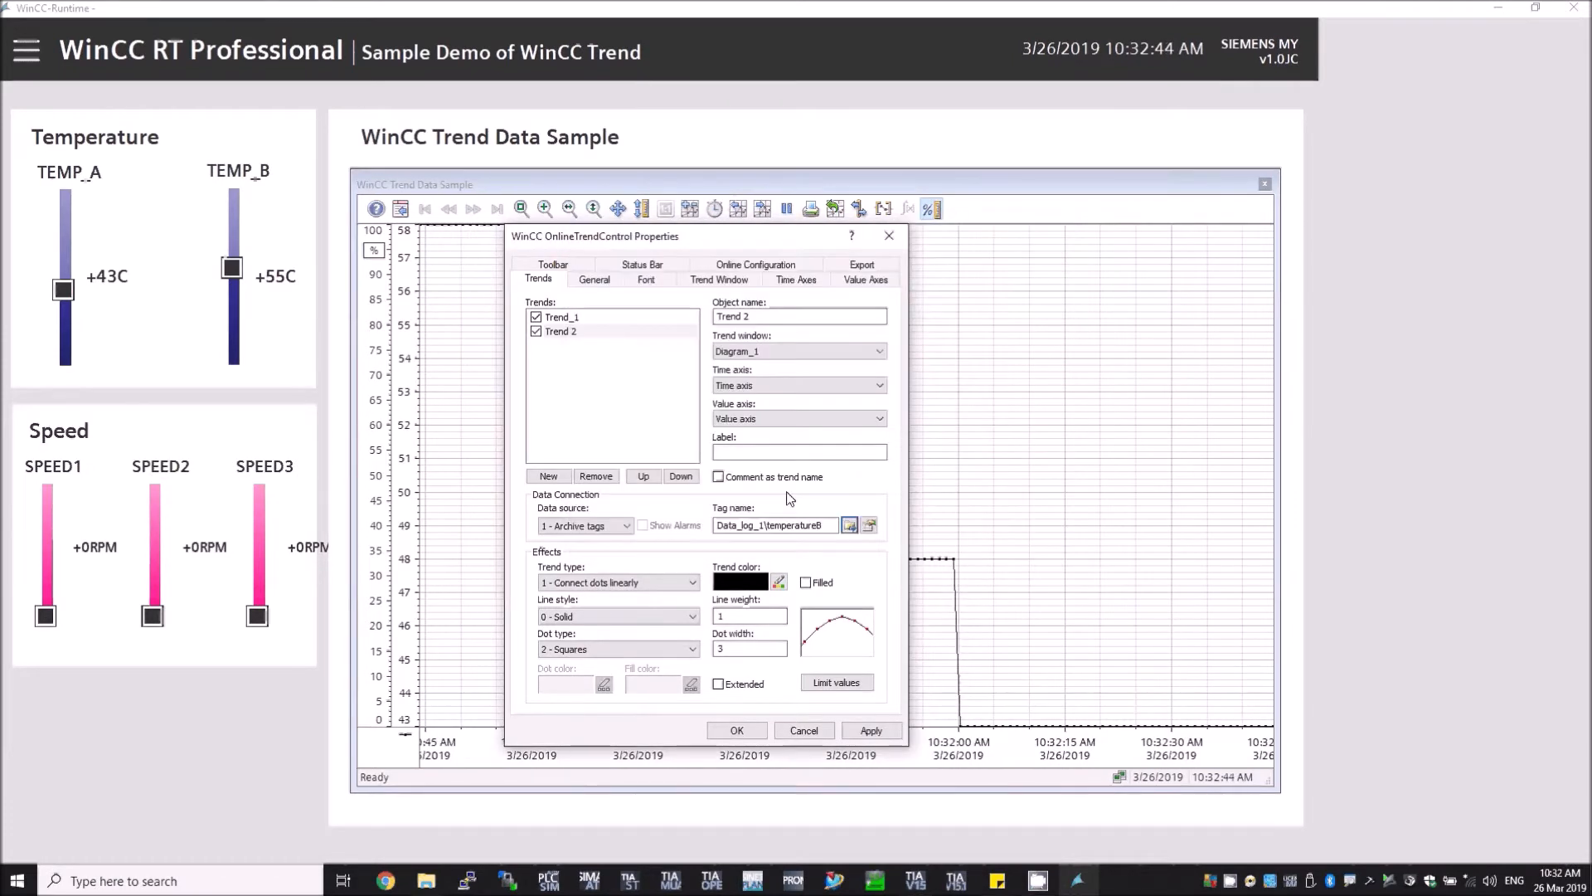
Step: Set Trend 2's trend color to red and confirm the properties dialog
{"action": "left_click", "coordinate": [776, 589]}
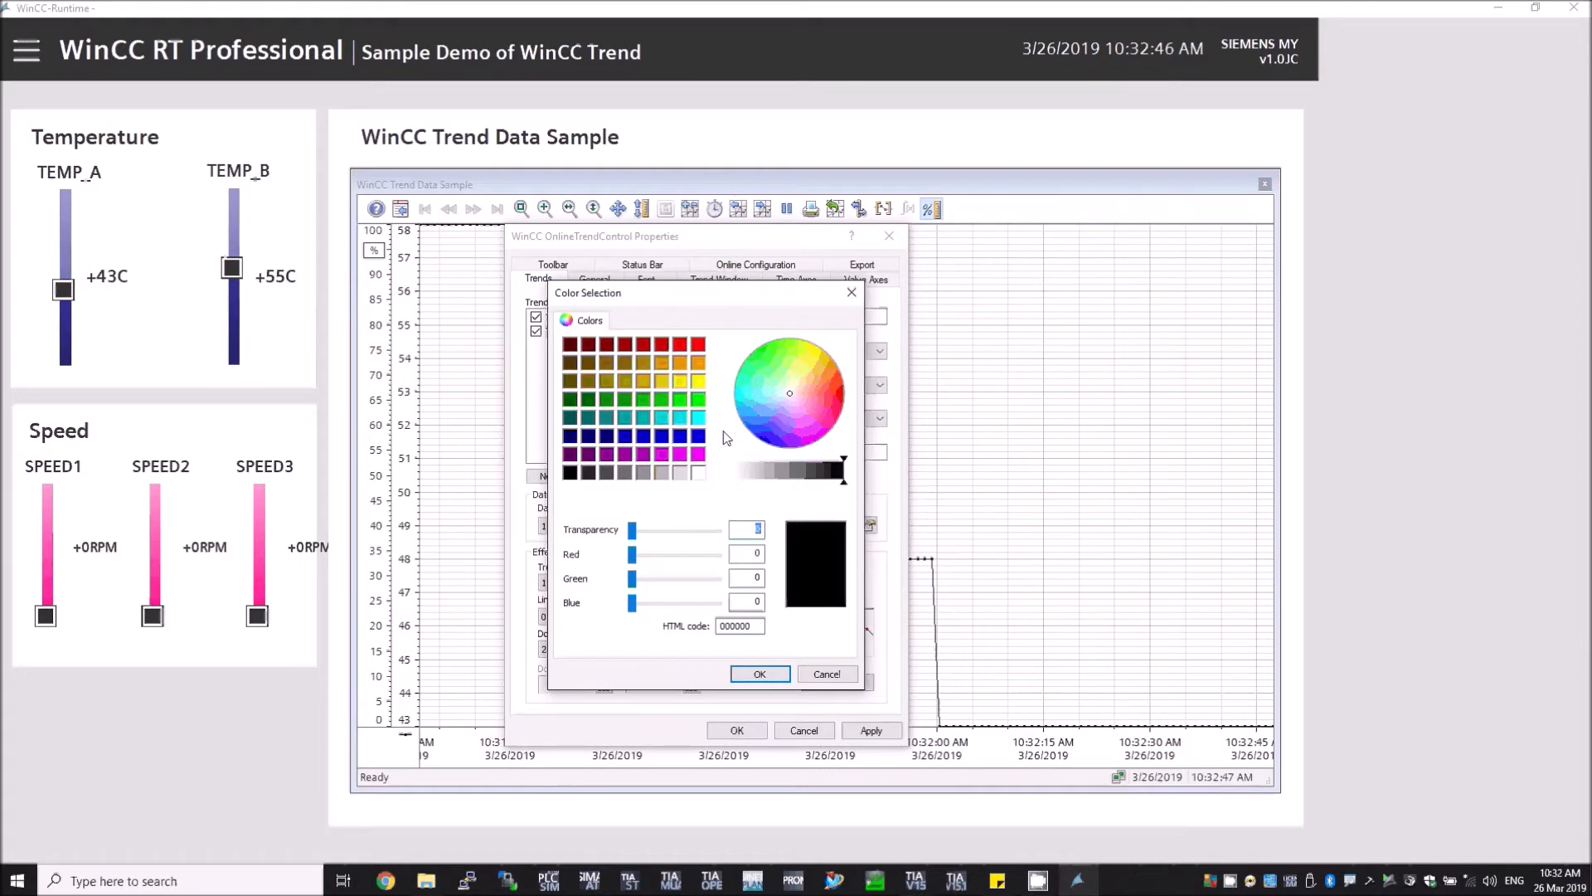
{"action": "left_click", "coordinate": [699, 343]}
{"action": "left_click", "coordinate": [759, 674]}
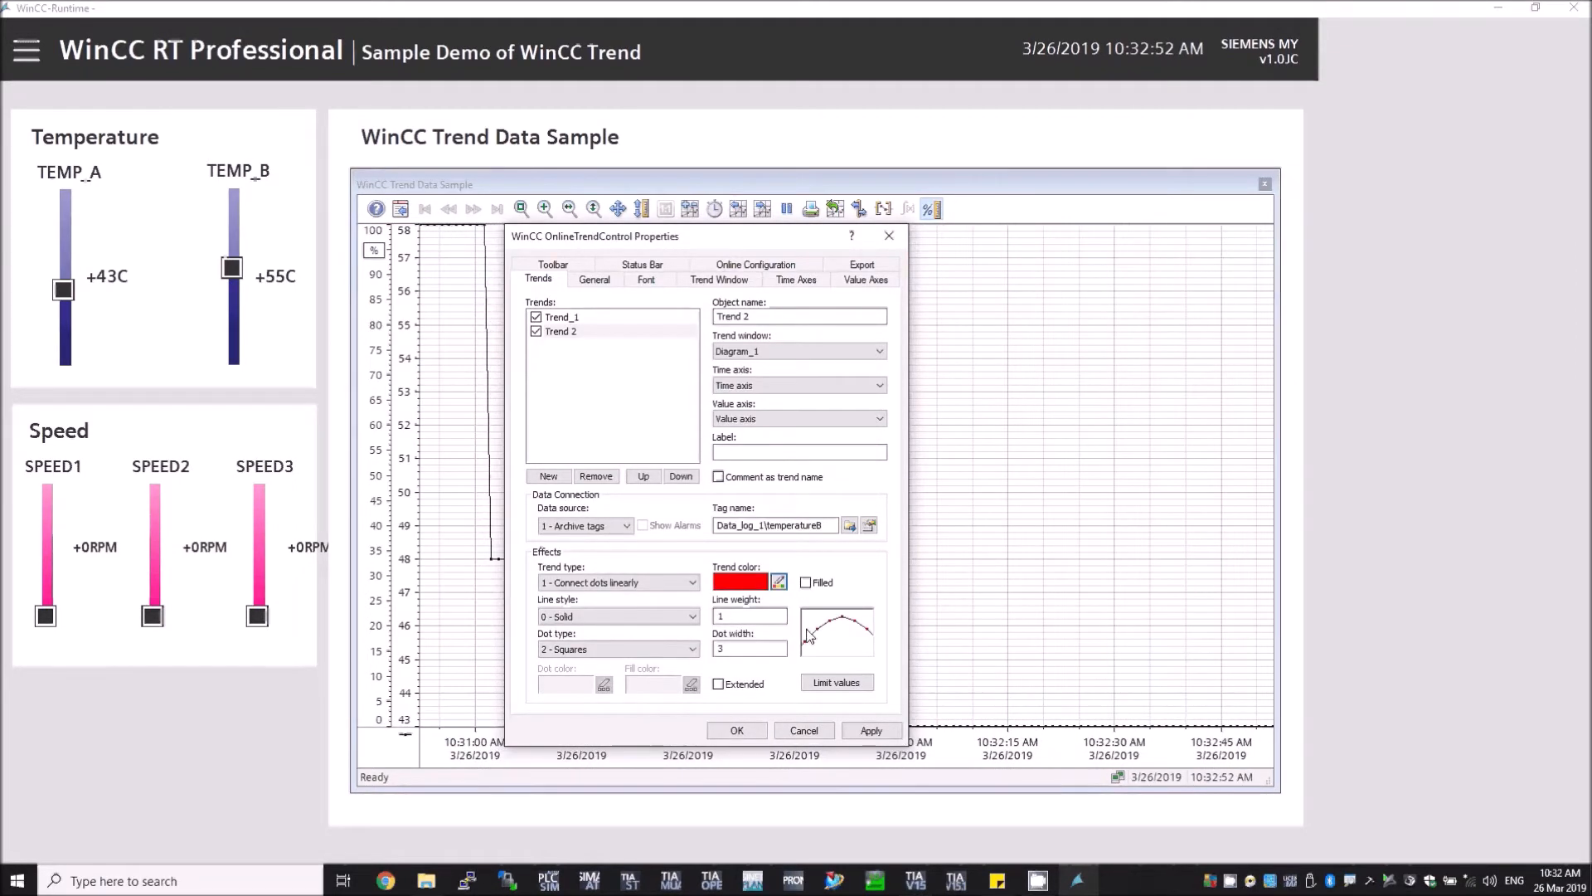
{"action": "left_click", "coordinate": [633, 618]}
{"action": "left_click", "coordinate": [633, 624]}
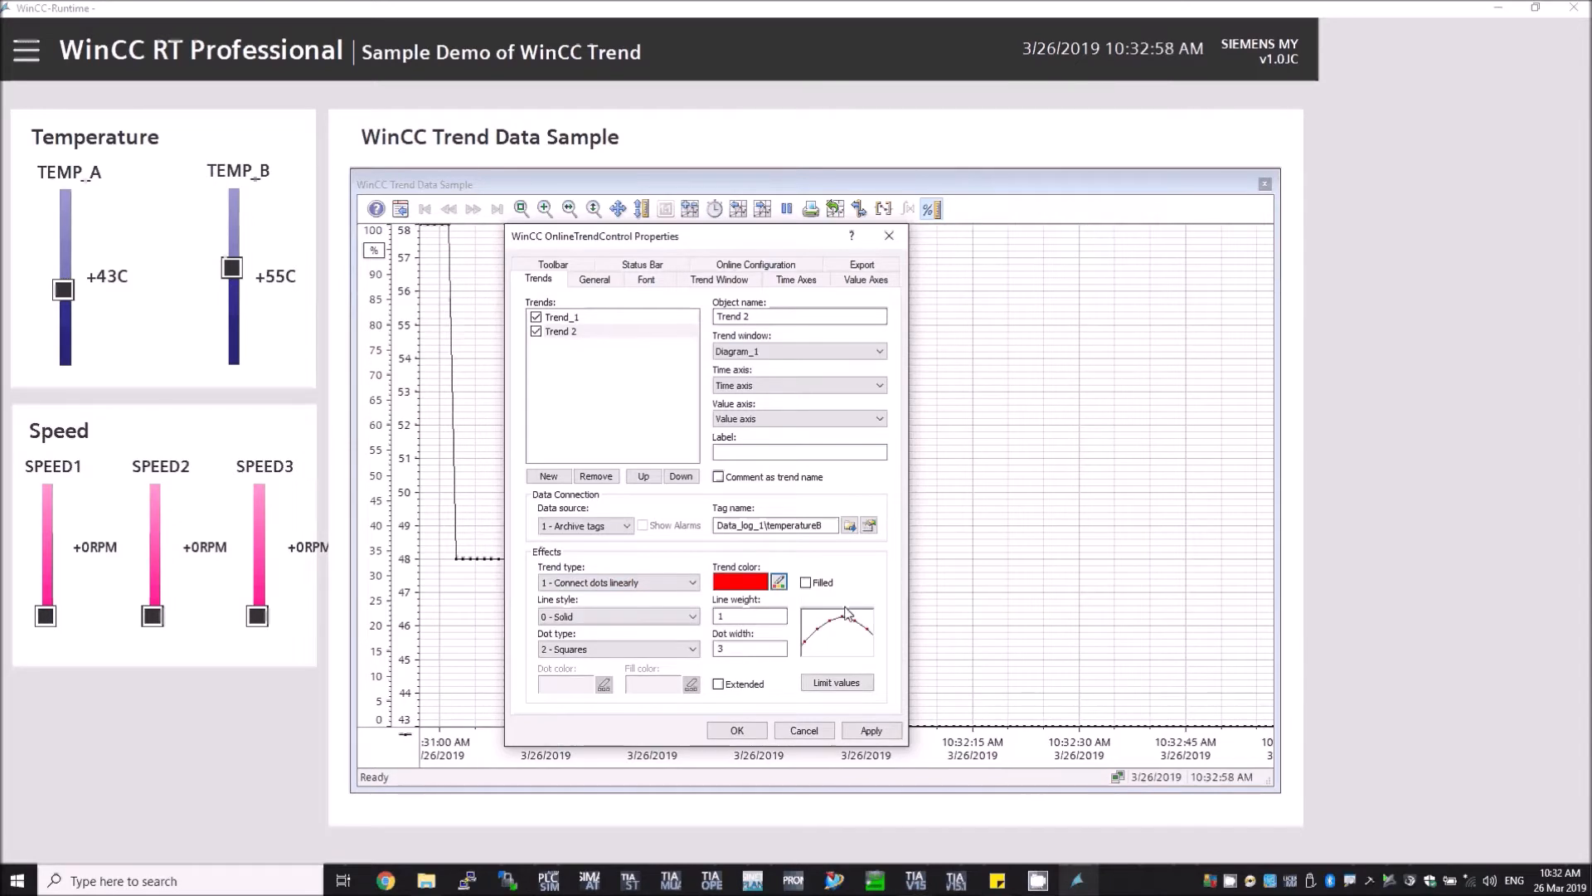
{"action": "left_click", "coordinate": [805, 583]}
{"action": "left_click", "coordinate": [805, 583]}
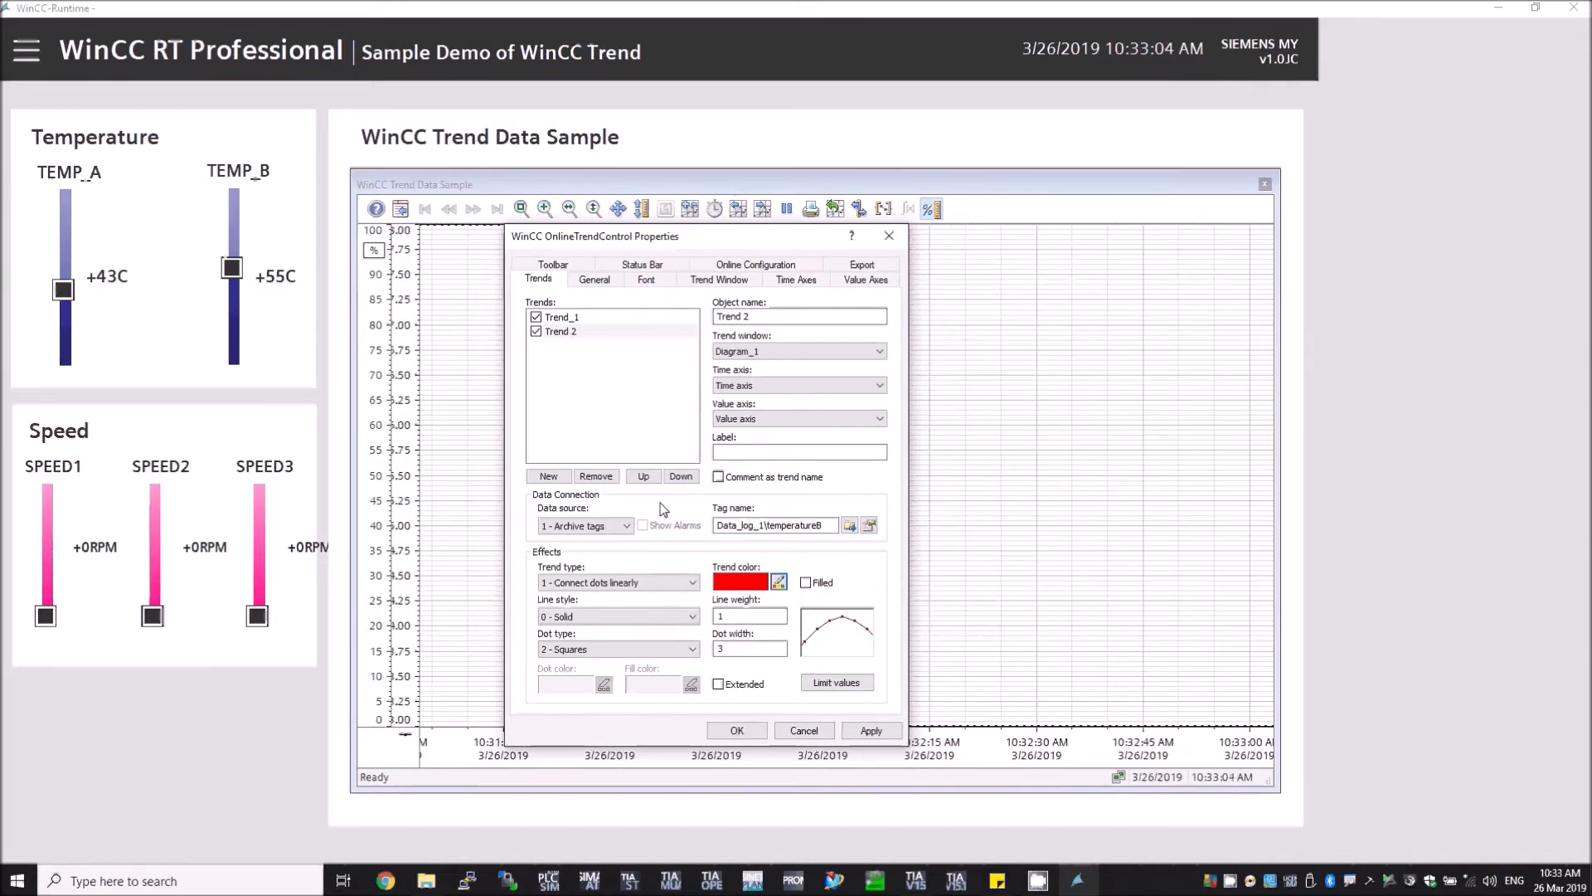
{"action": "left_click", "coordinate": [745, 732]}
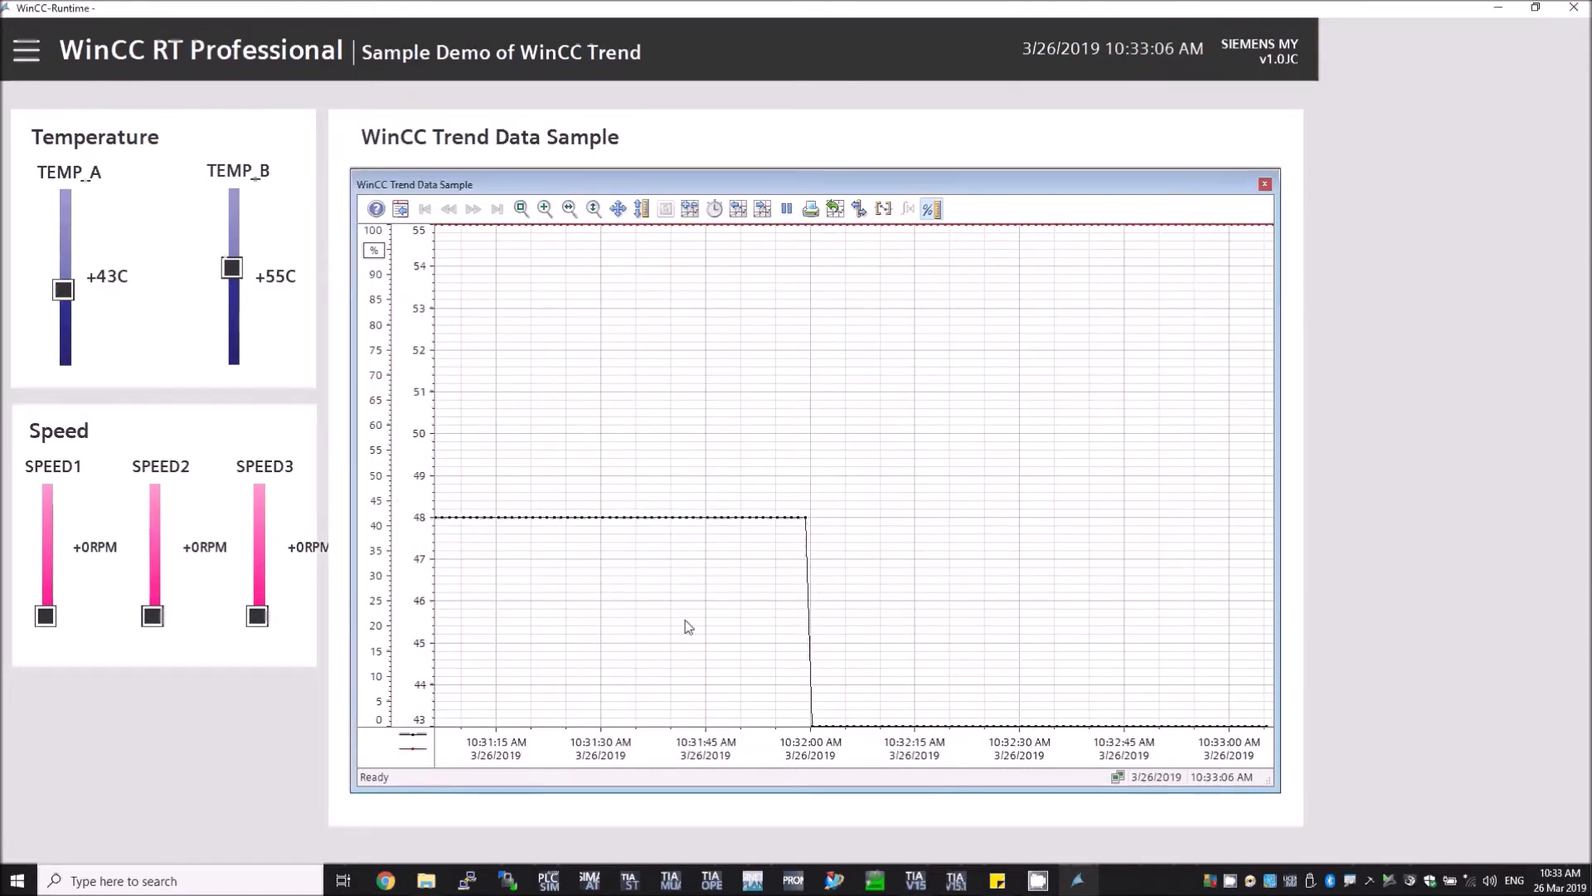
Step: Move the TEMP_B slider to about 61 C to generate new trend values
{"action": "left_click", "coordinate": [230, 290]}
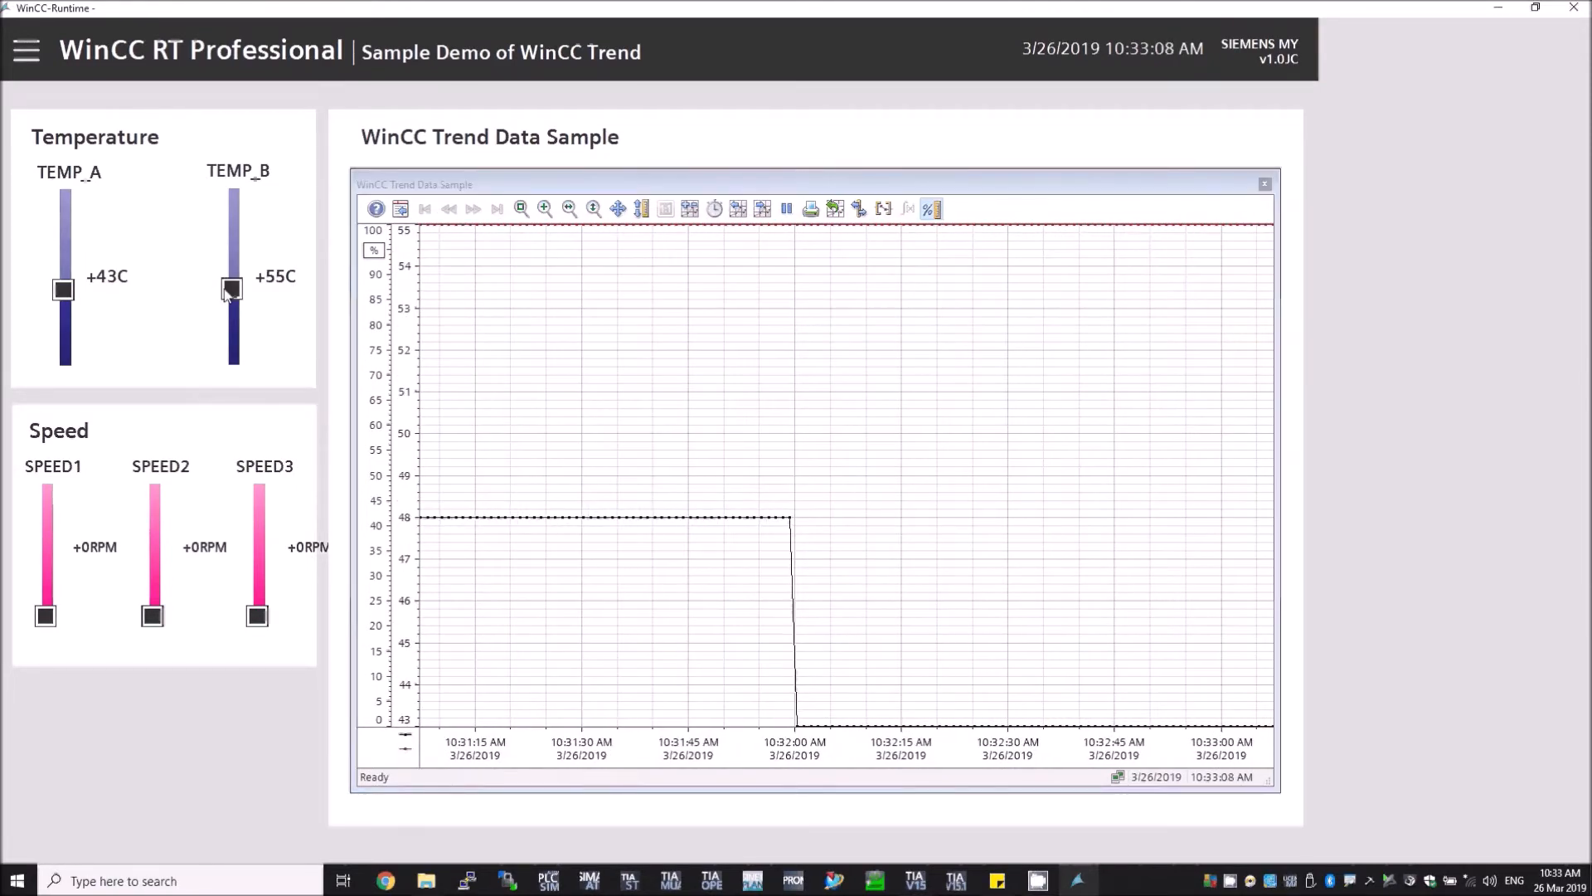
{"action": "left_click", "coordinate": [233, 260]}
{"action": "left_click", "coordinate": [233, 279]}
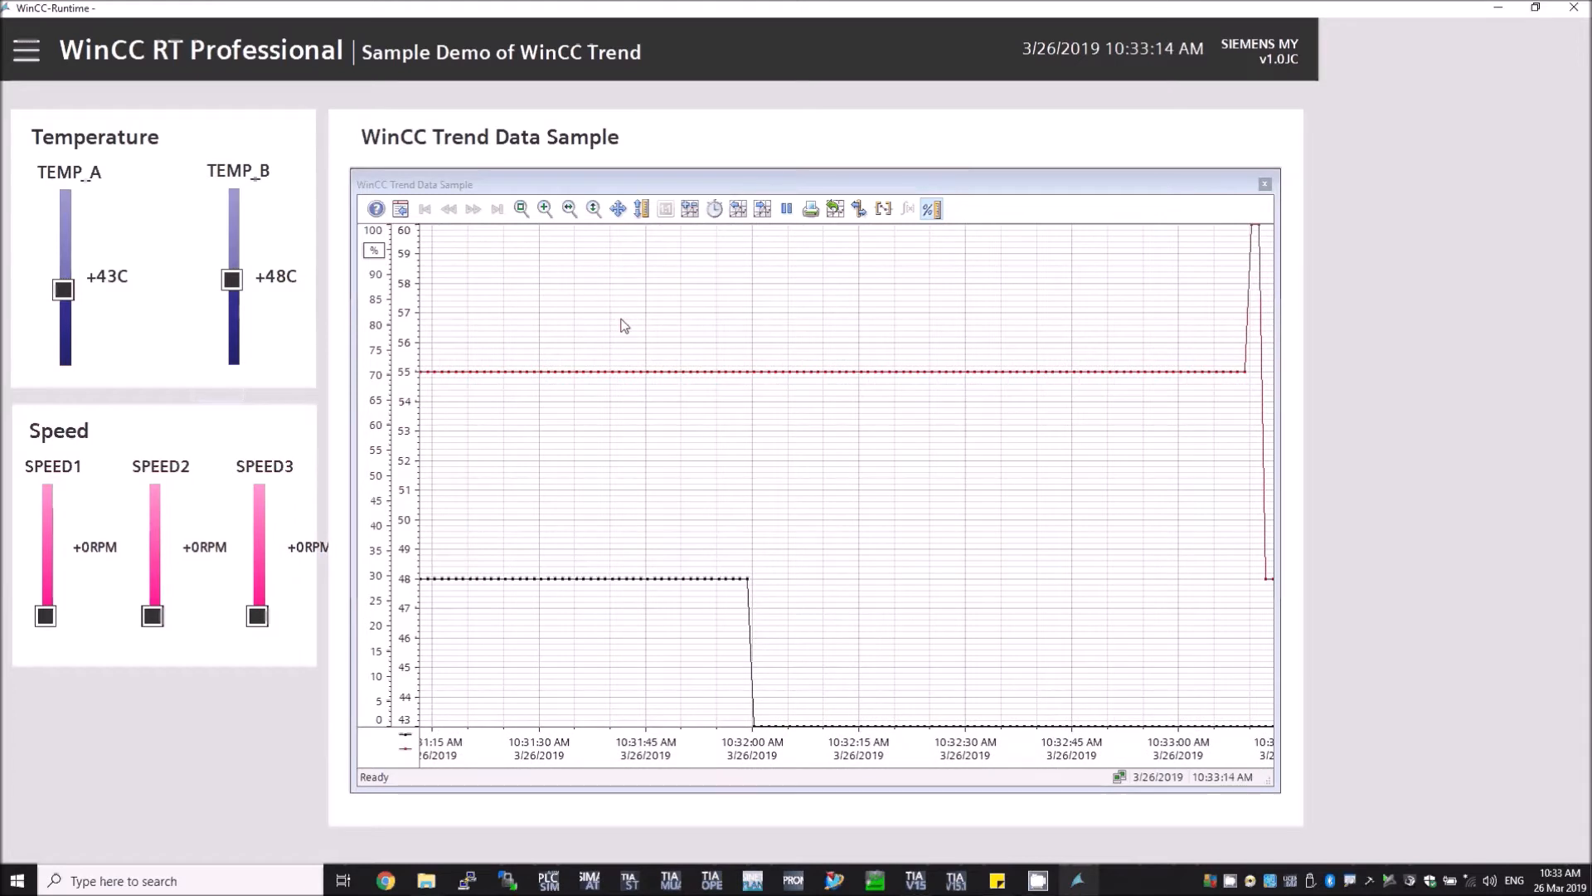
{"action": "left_click_drag", "start_coordinate": [232, 281], "coordinate": [232, 256]}
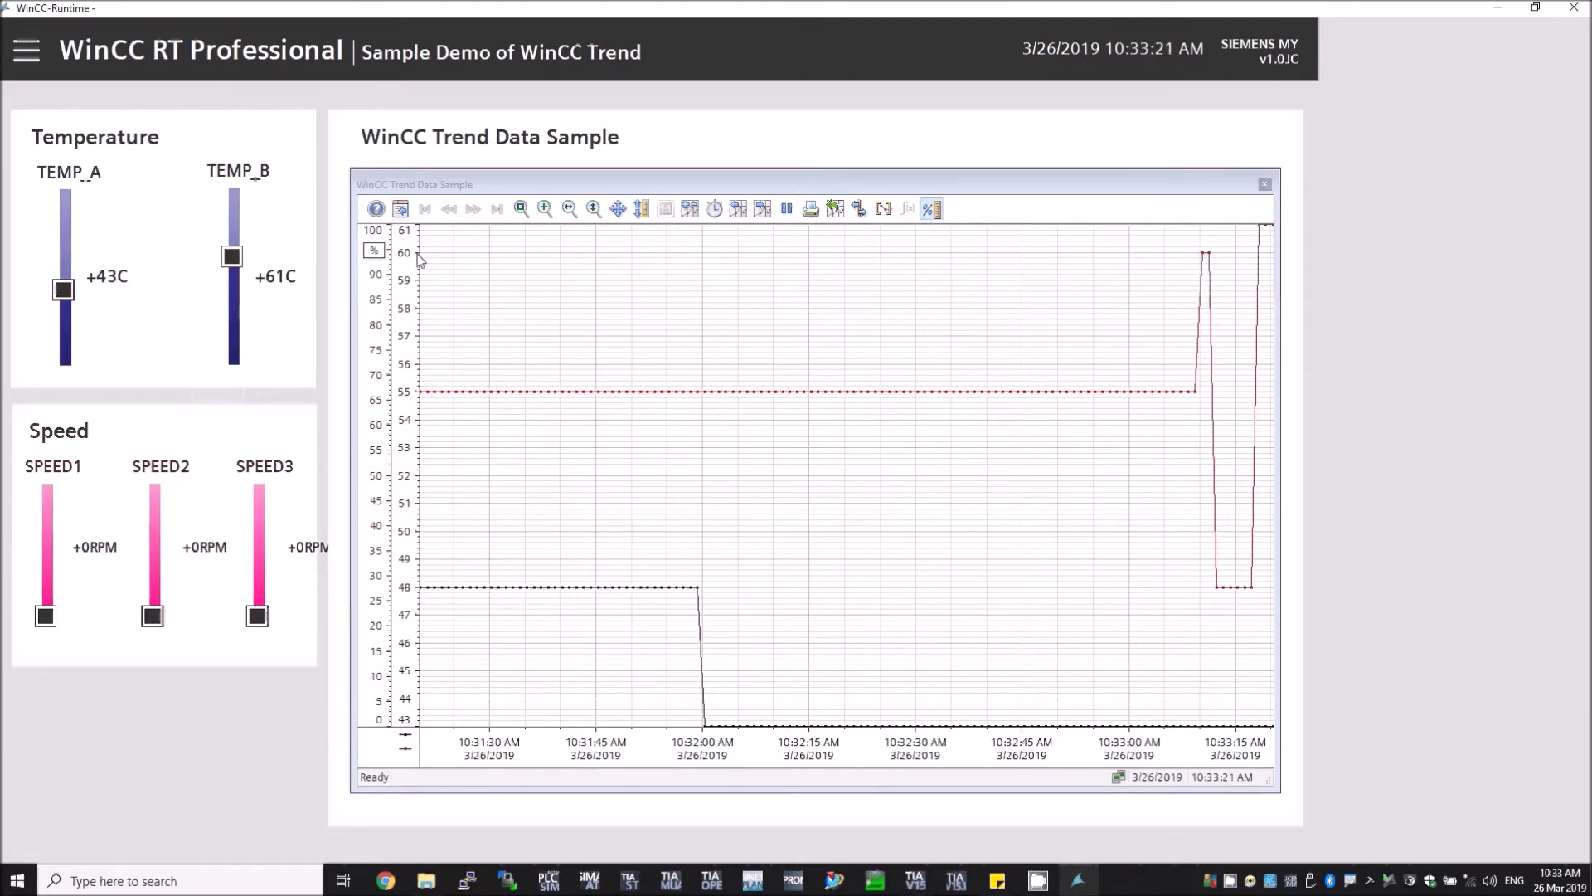
Step: Reopen the trend control's properties and add a new trend window named Diagram 2
{"action": "left_click", "coordinate": [400, 208]}
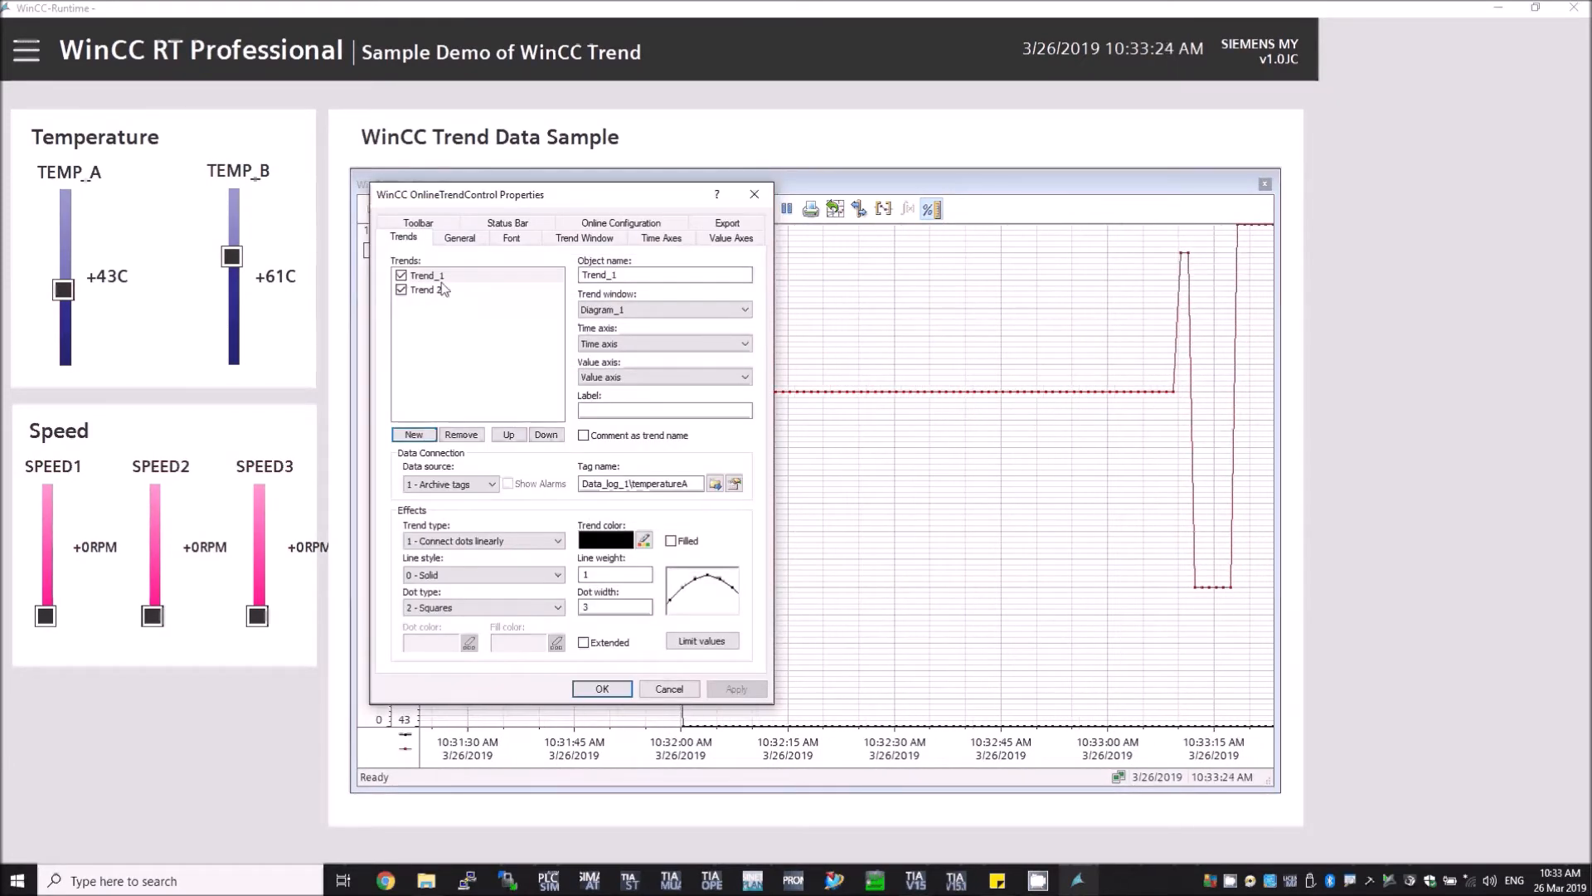
{"action": "left_click", "coordinate": [599, 238]}
{"action": "left_click", "coordinate": [413, 435]}
{"action": "left_click_drag", "start_coordinate": [663, 275], "coordinate": [417, 306]}
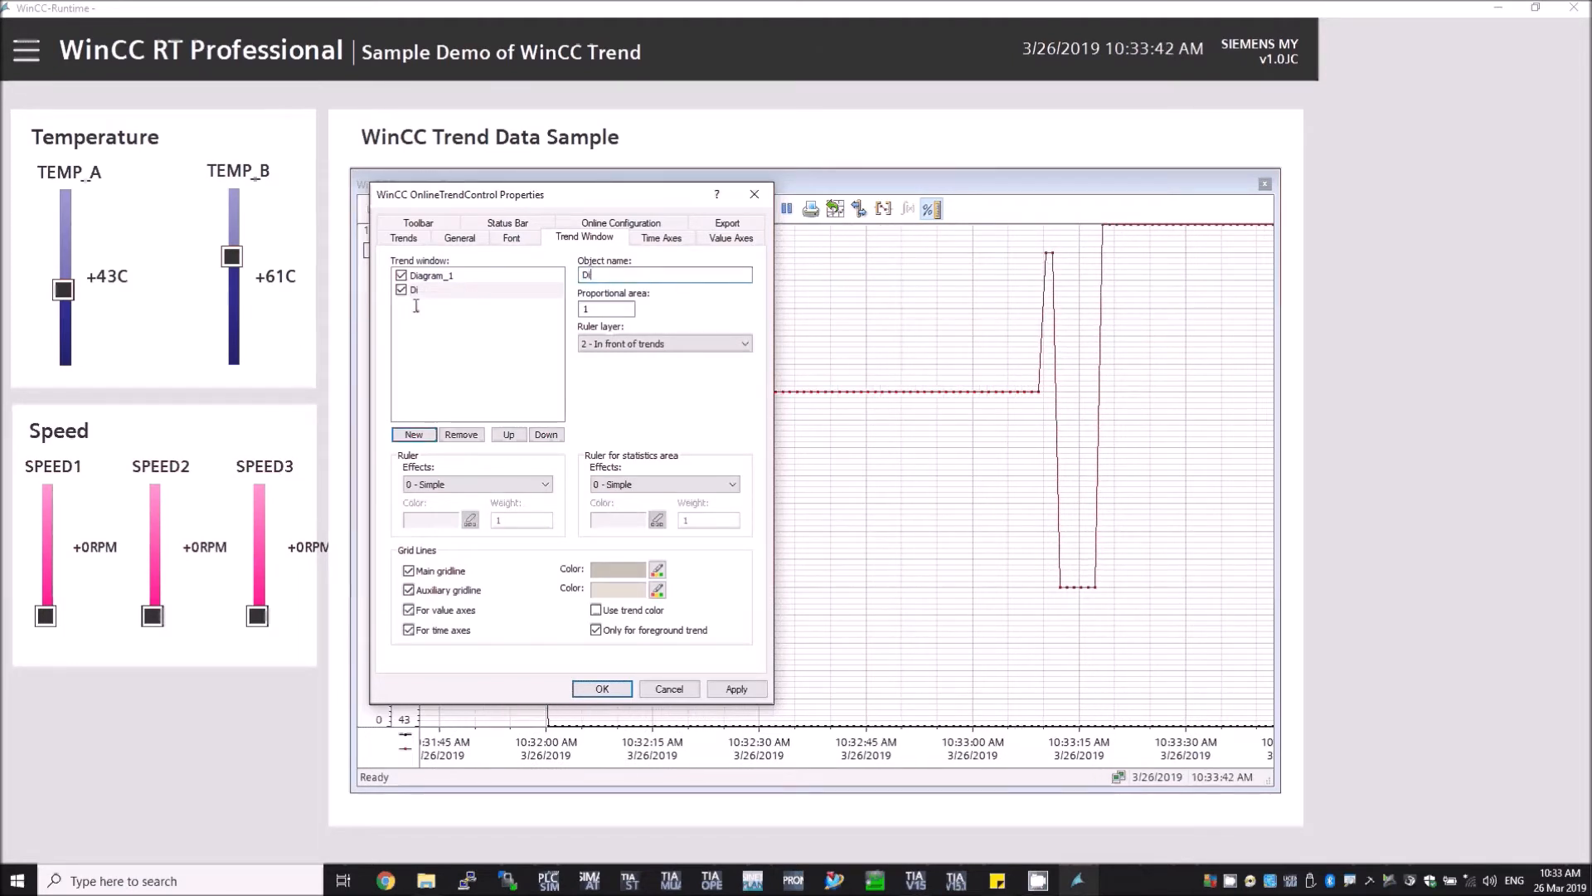
{"action": "type", "text": "Dia"}
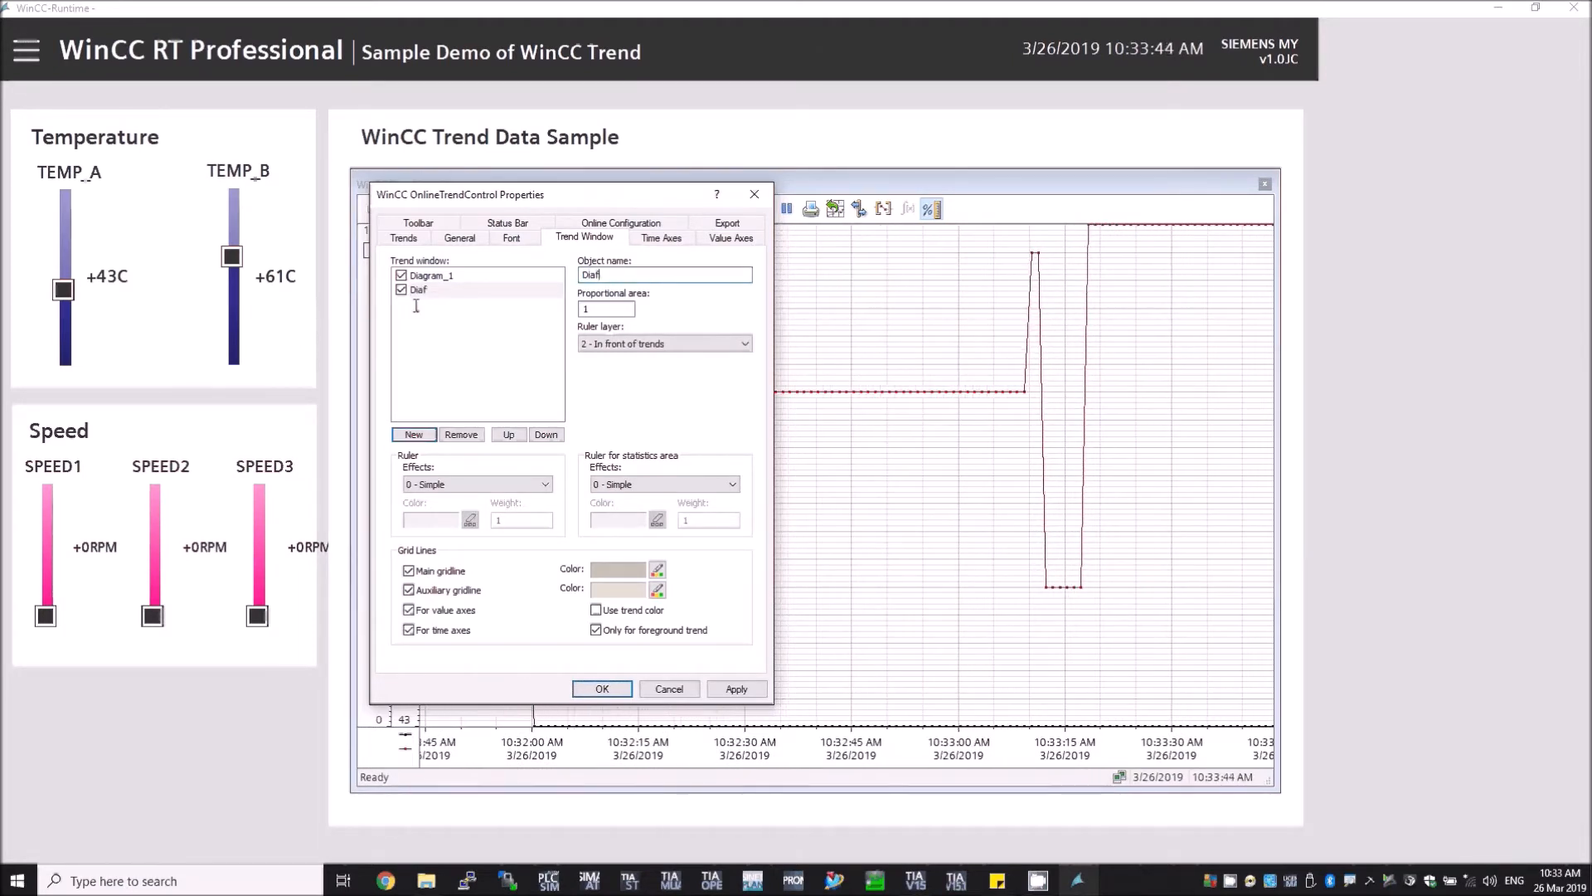
{"action": "type", "text": "ram 2"}
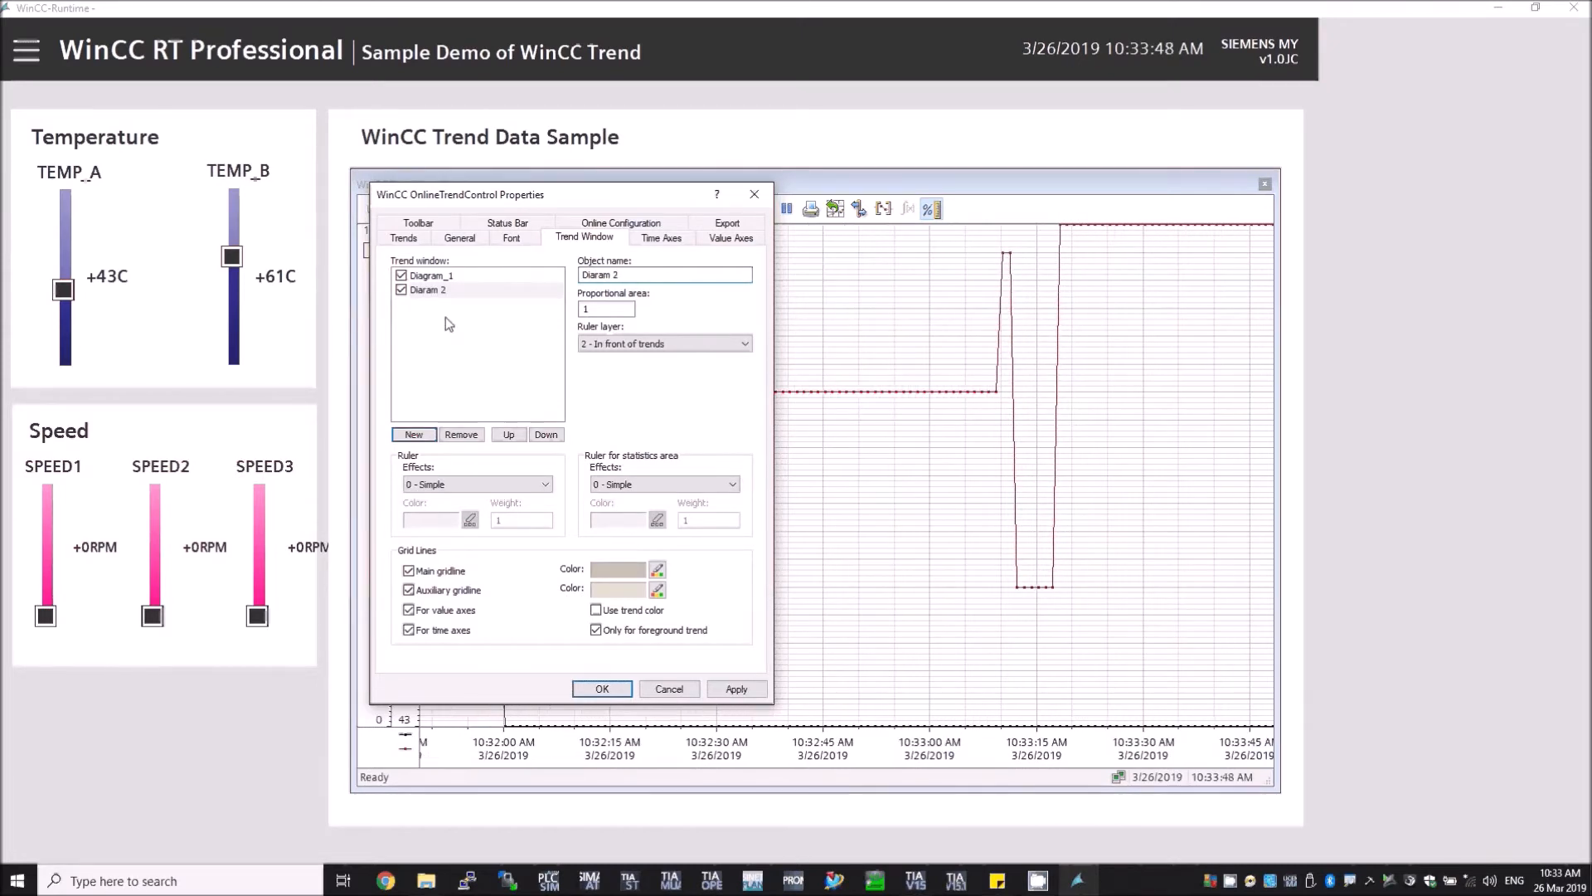
{"action": "left_click", "coordinate": [600, 275]}
{"action": "type", "text": "g"}
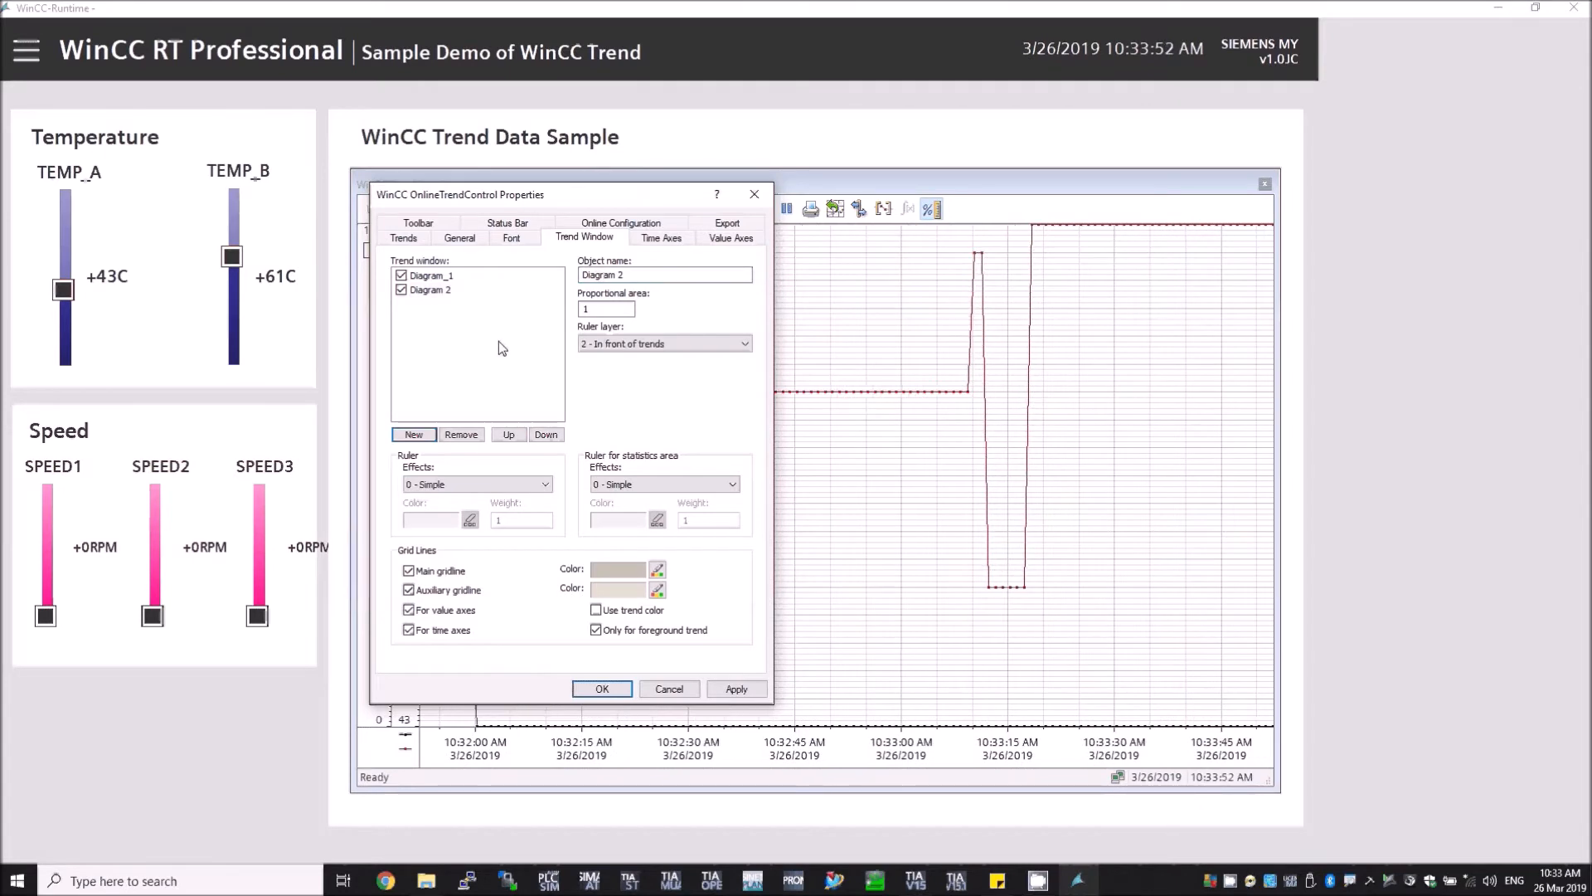
Step: Add a new time axis named Time axis 2
{"action": "left_click", "coordinate": [650, 239]}
{"action": "left_click", "coordinate": [417, 400]}
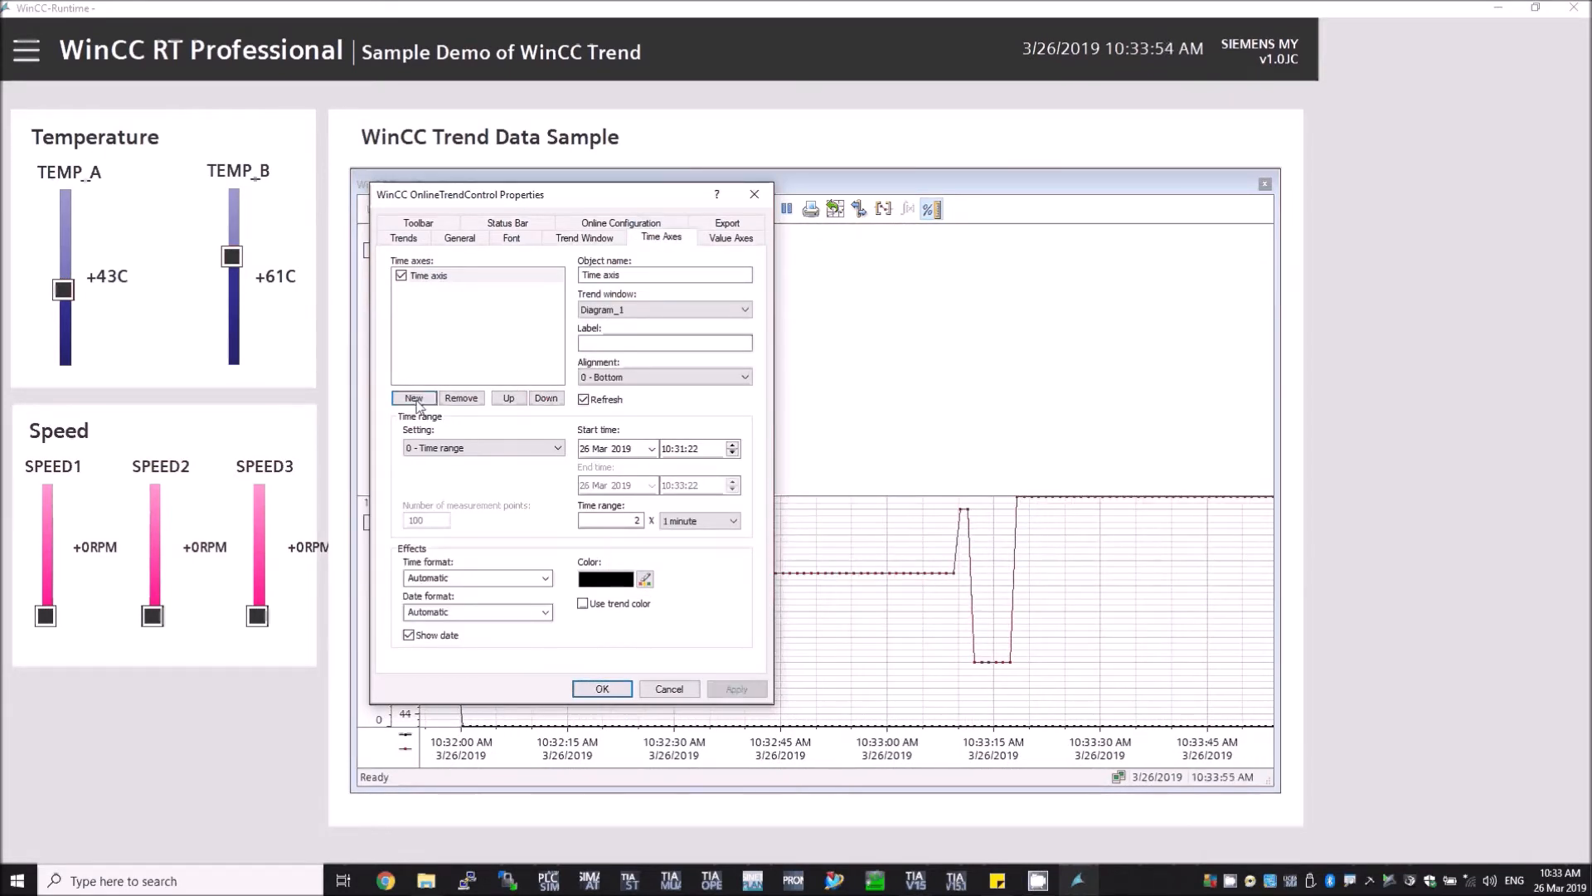
{"action": "left_click", "coordinate": [650, 276]}
{"action": "key", "text": "BackSpace"}
{"action": "type", "text": "2"}
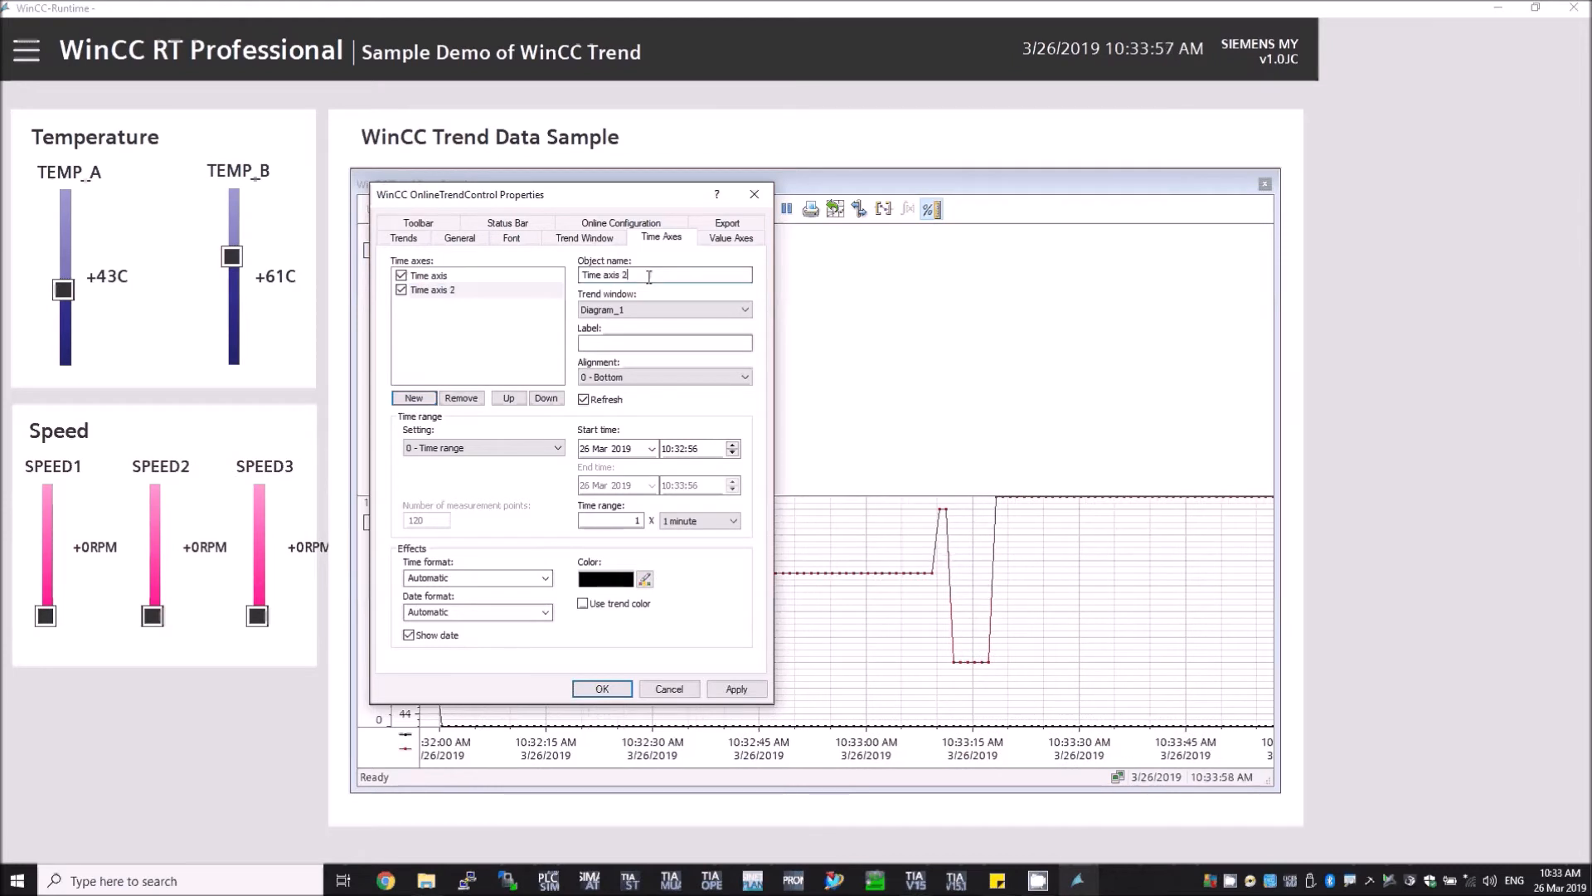
{"action": "left_click", "coordinate": [450, 290]}
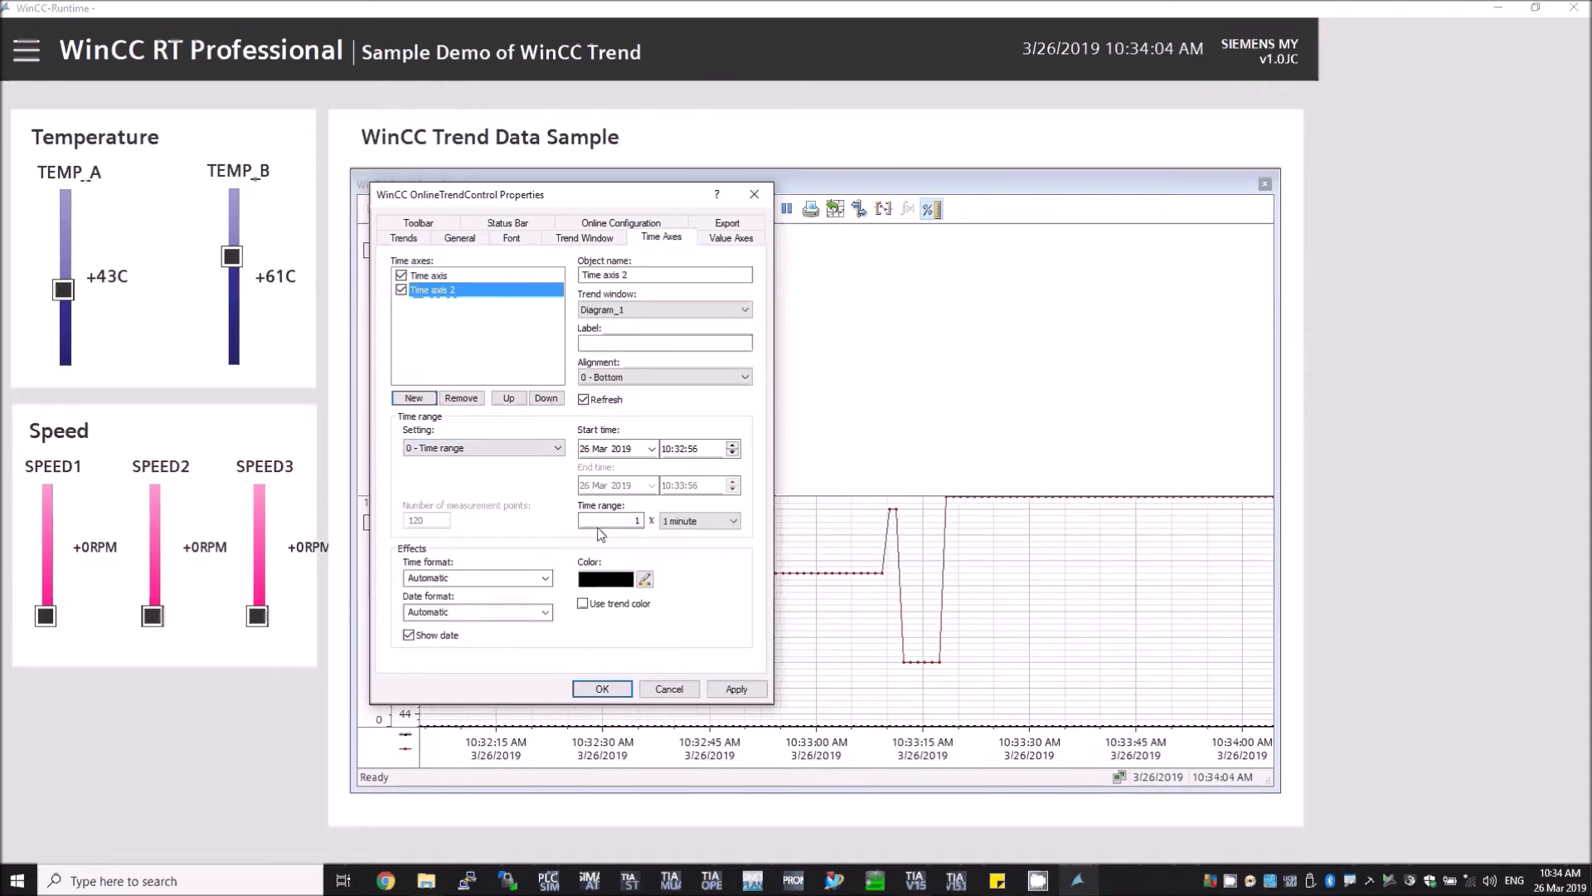
Step: Try the Start to end time and Number of measurement points settings for Time axis 2, returning to Time range
{"action": "left_click", "coordinate": [687, 522]}
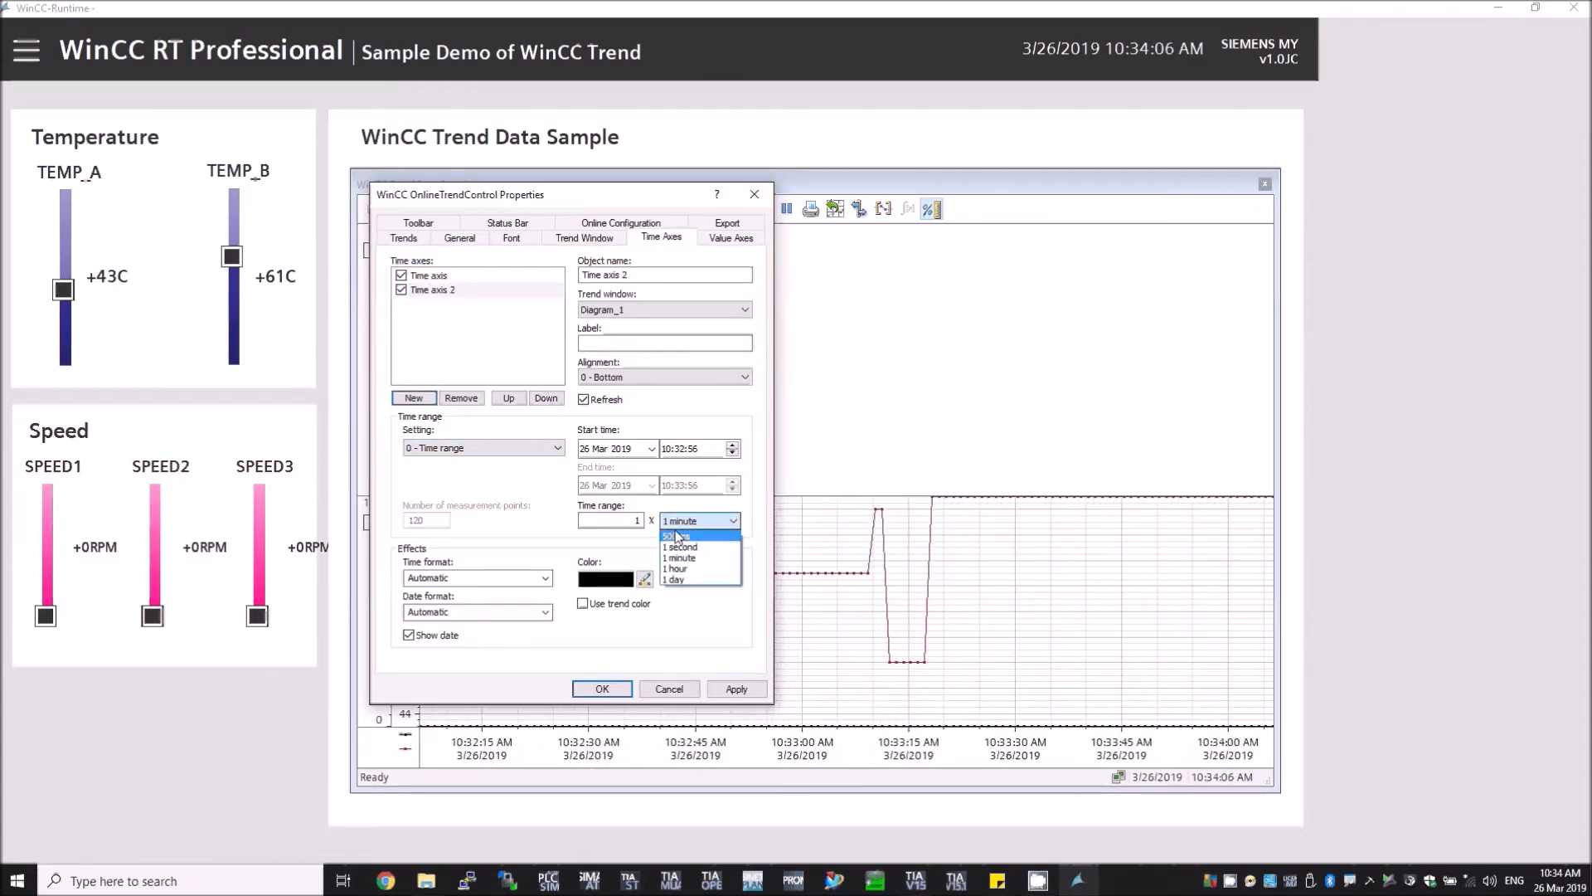
{"action": "left_click", "coordinate": [476, 448]}
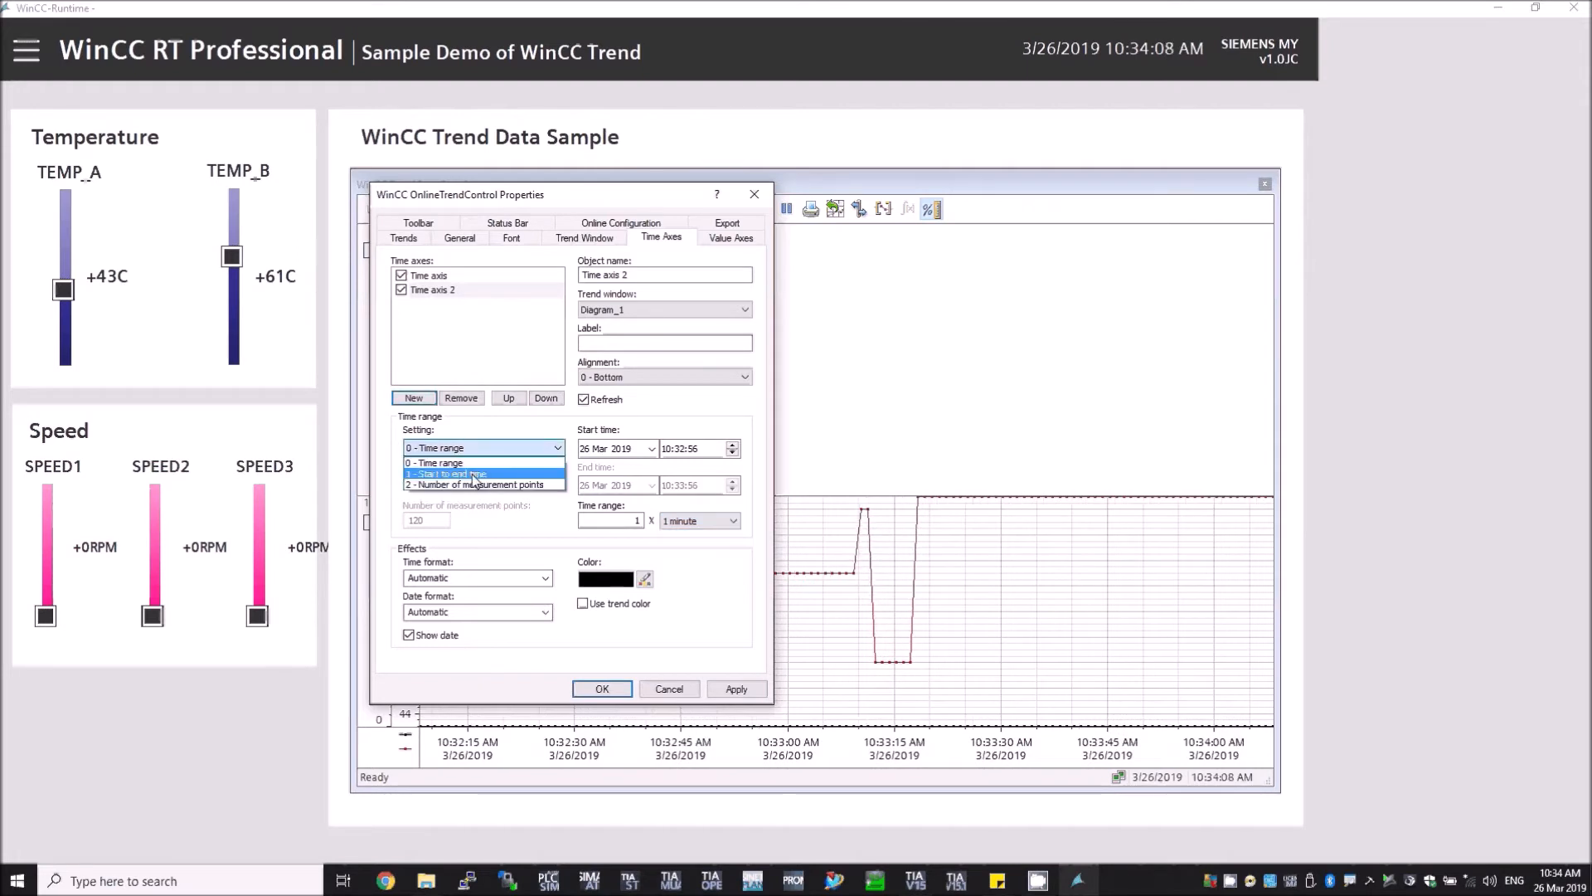
{"action": "left_click", "coordinate": [475, 475]}
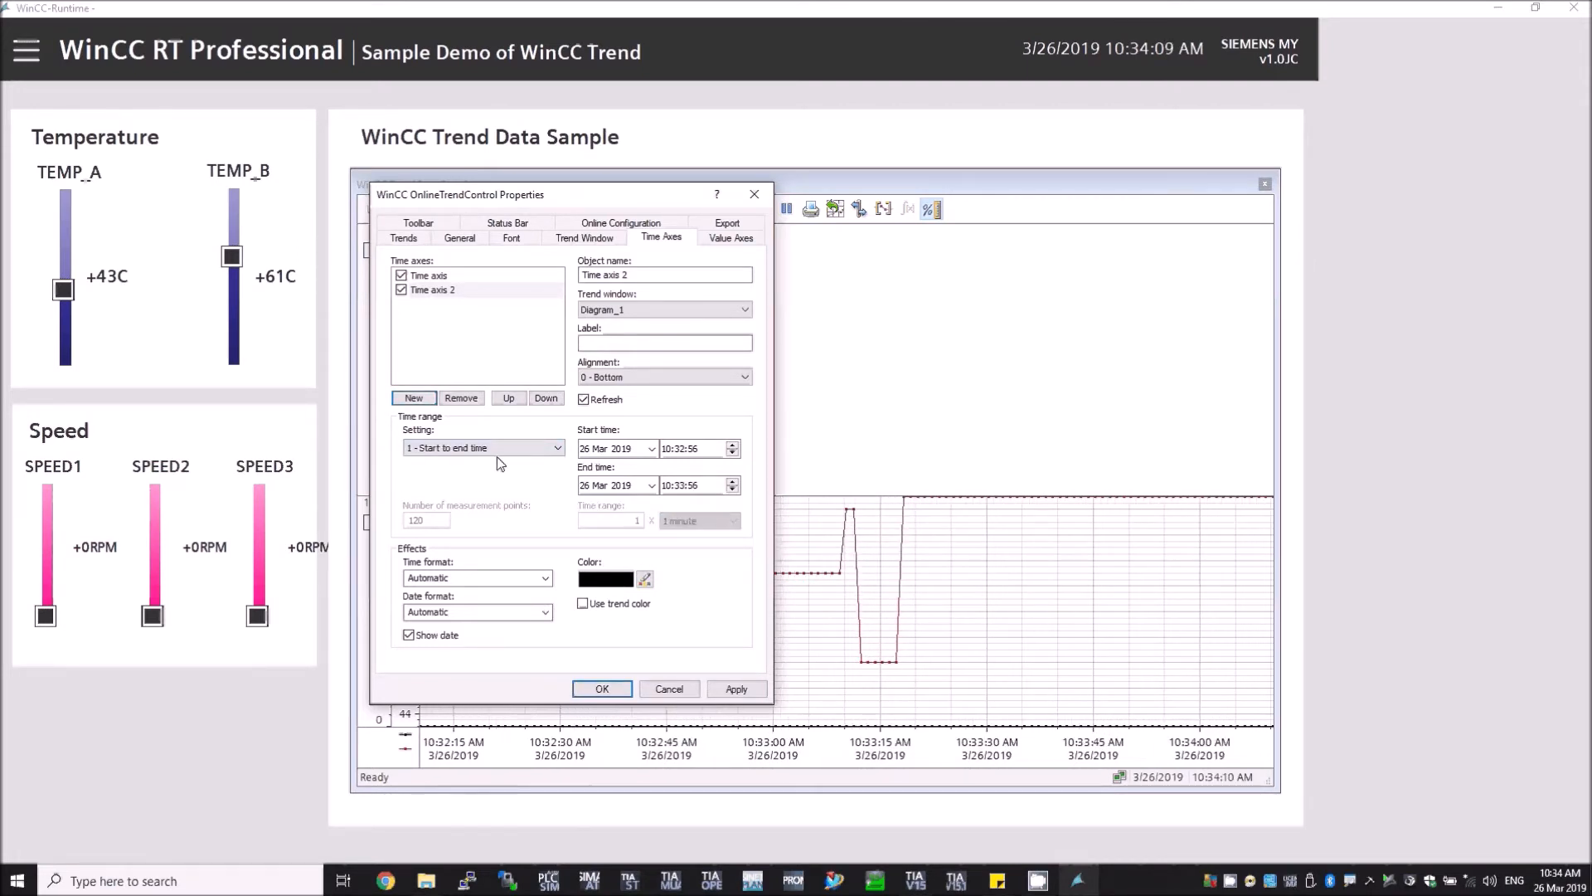
{"action": "left_click", "coordinate": [532, 447]}
{"action": "left_click", "coordinate": [481, 484]}
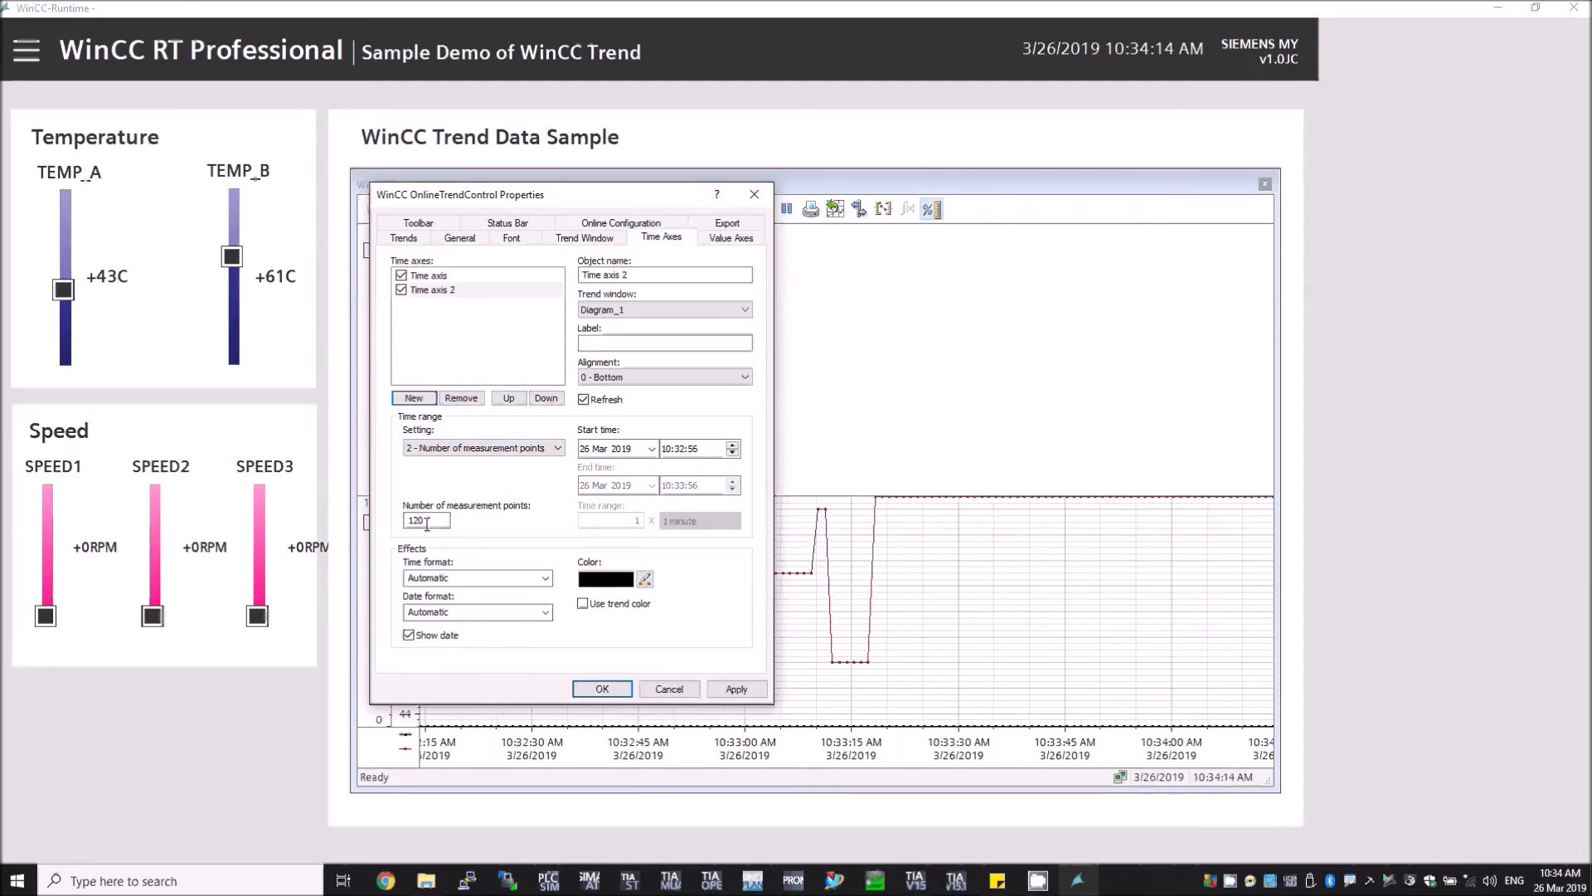
{"action": "left_click", "coordinate": [530, 449]}
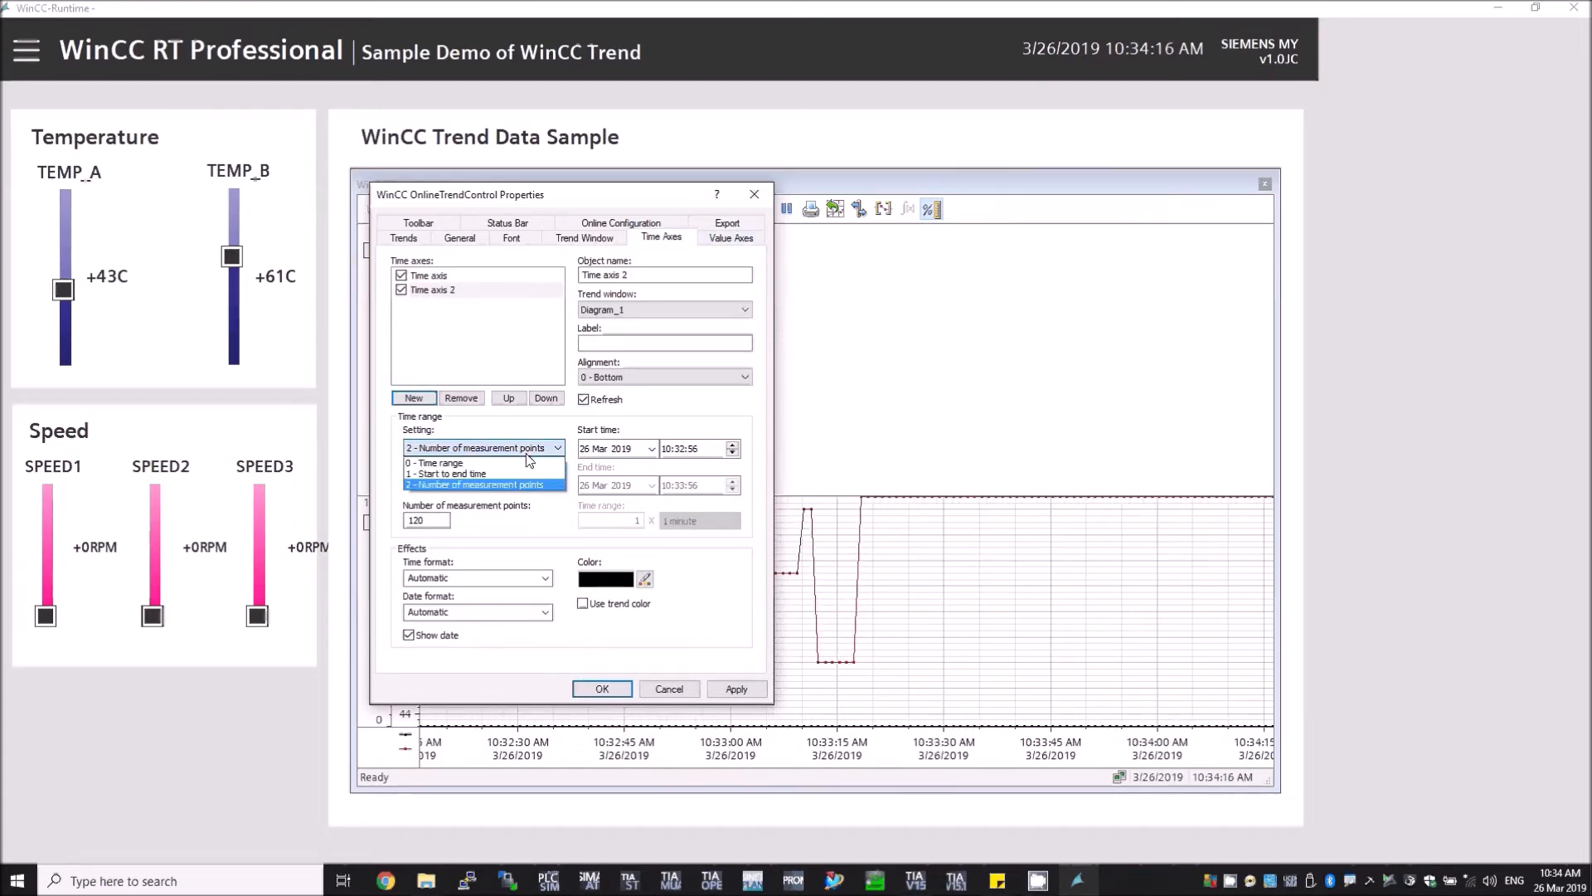
{"action": "left_click", "coordinate": [463, 465]}
Step: Set Time axis 2's time range to 2 × 1 minute
{"action": "left_click", "coordinate": [437, 276]}
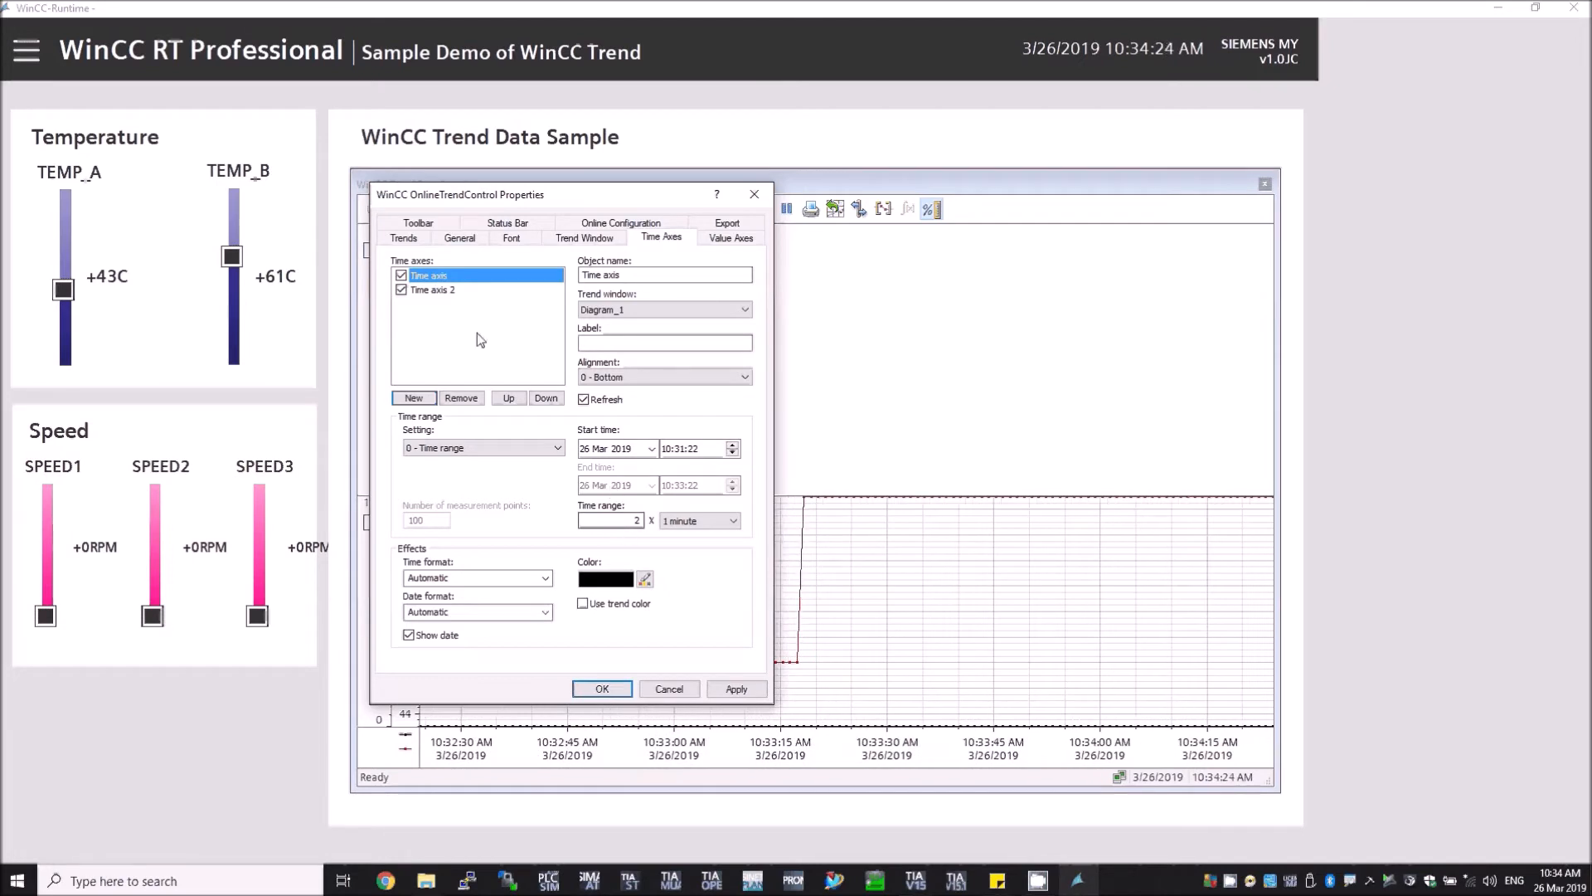
{"action": "left_click", "coordinate": [438, 292]}
{"action": "double_click", "coordinate": [637, 520]}
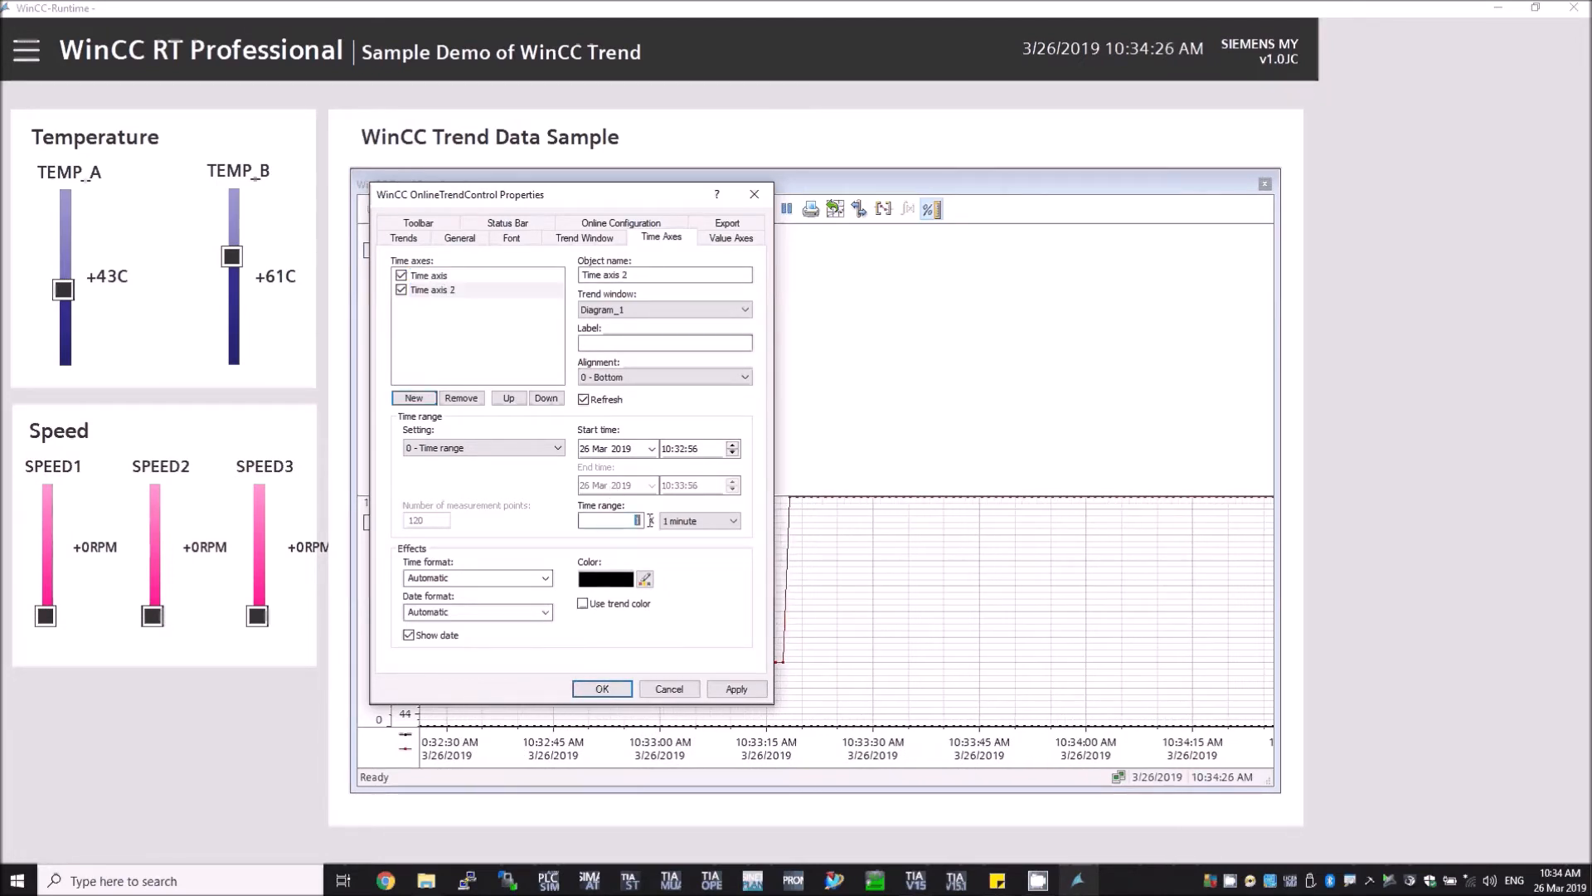
{"action": "type", "text": "2"}
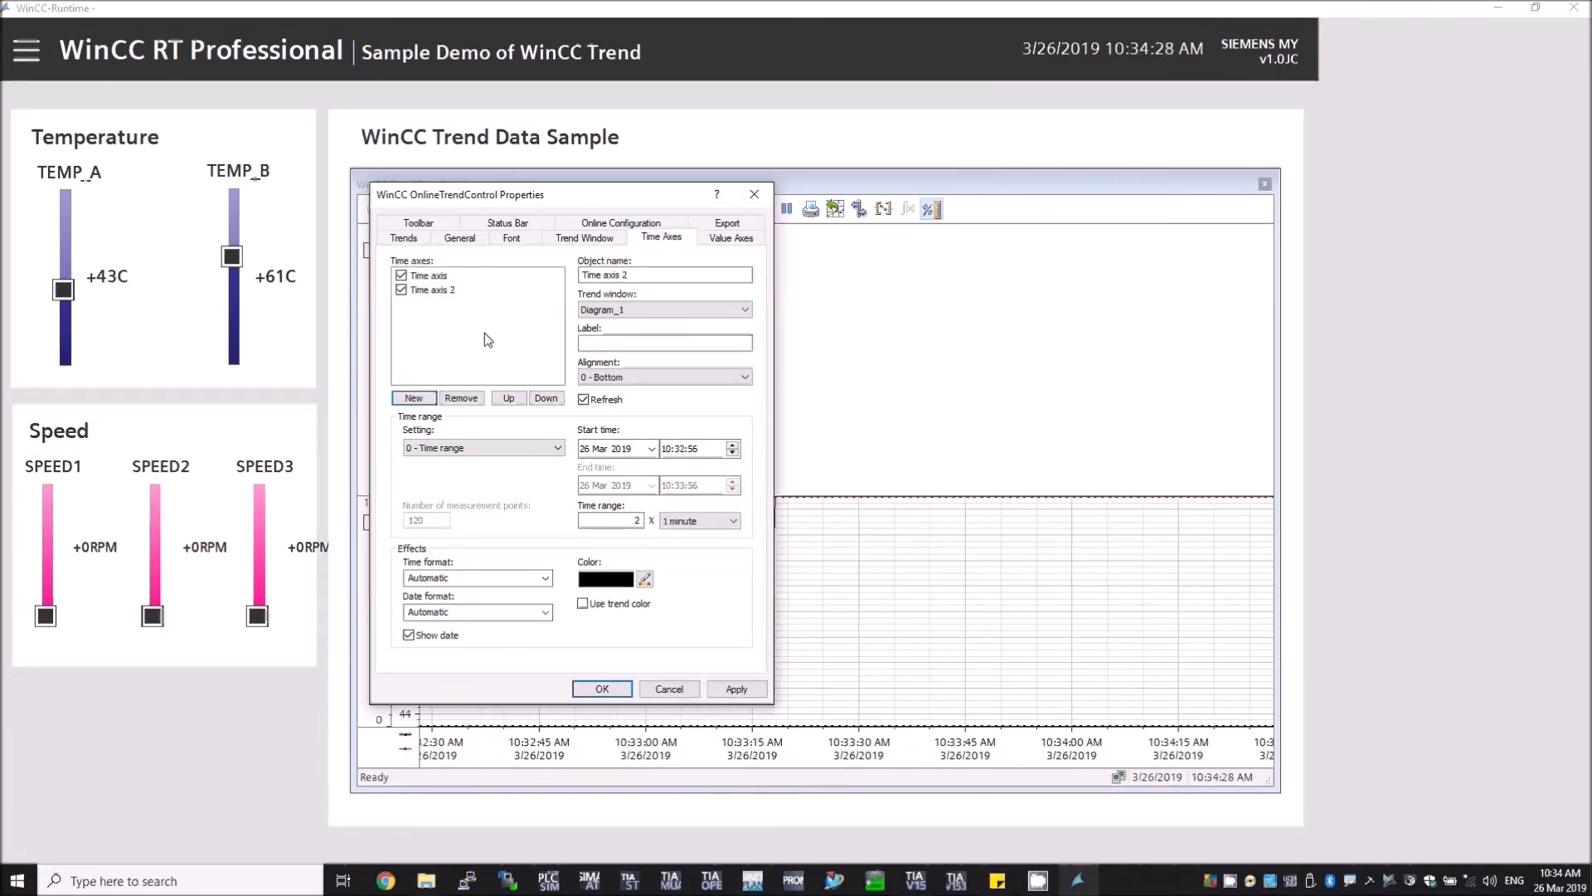
Step: Add a new value axis named Value axis 2
{"action": "left_click", "coordinate": [728, 237]}
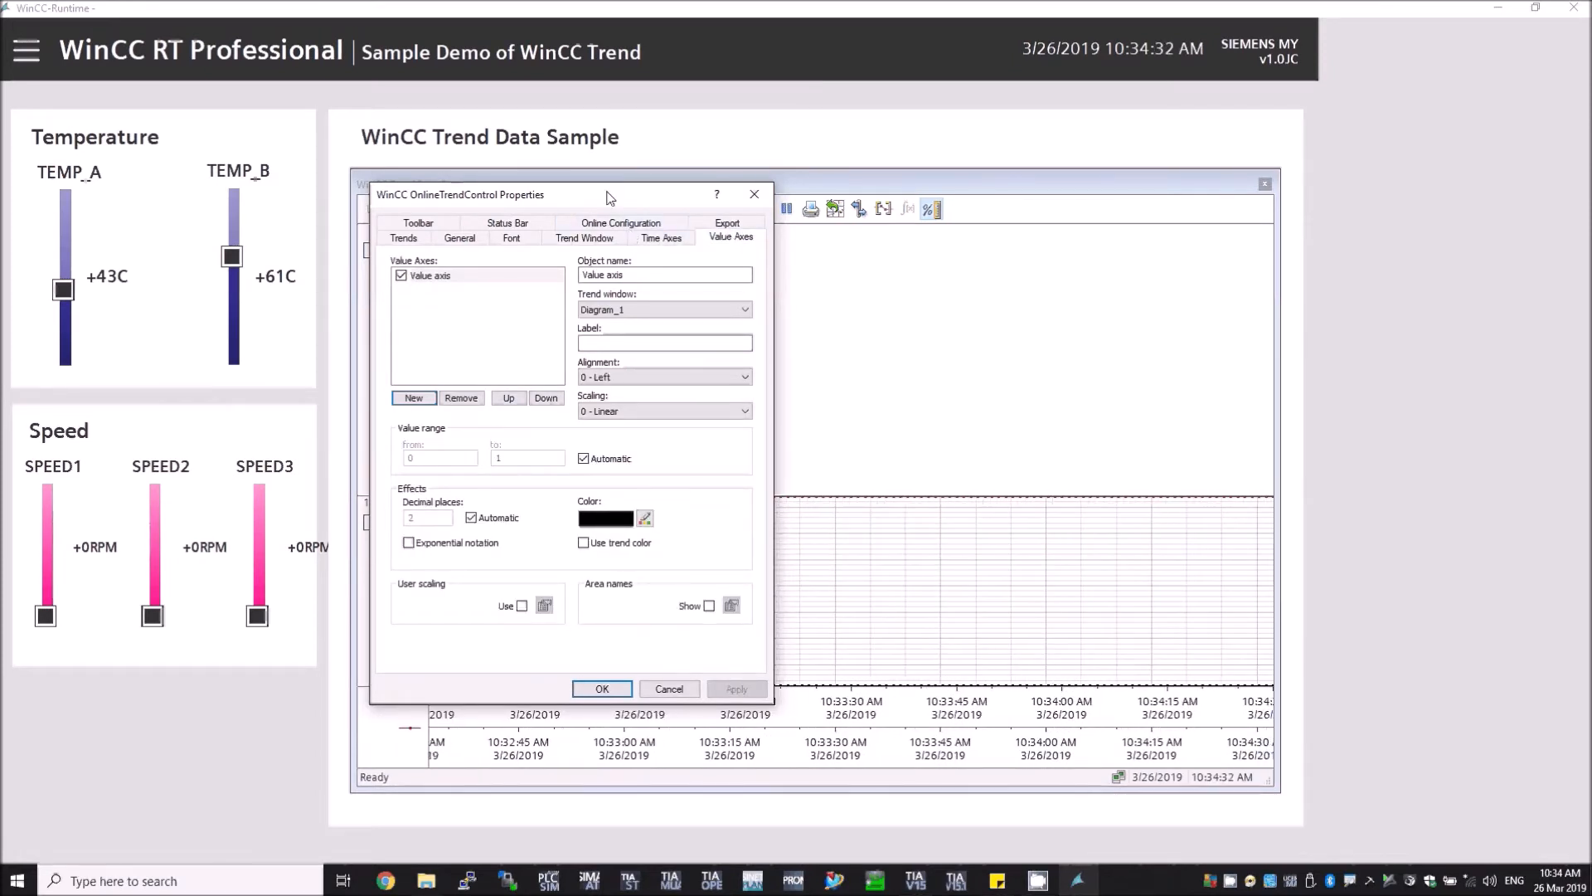
{"action": "left_click", "coordinate": [430, 397]}
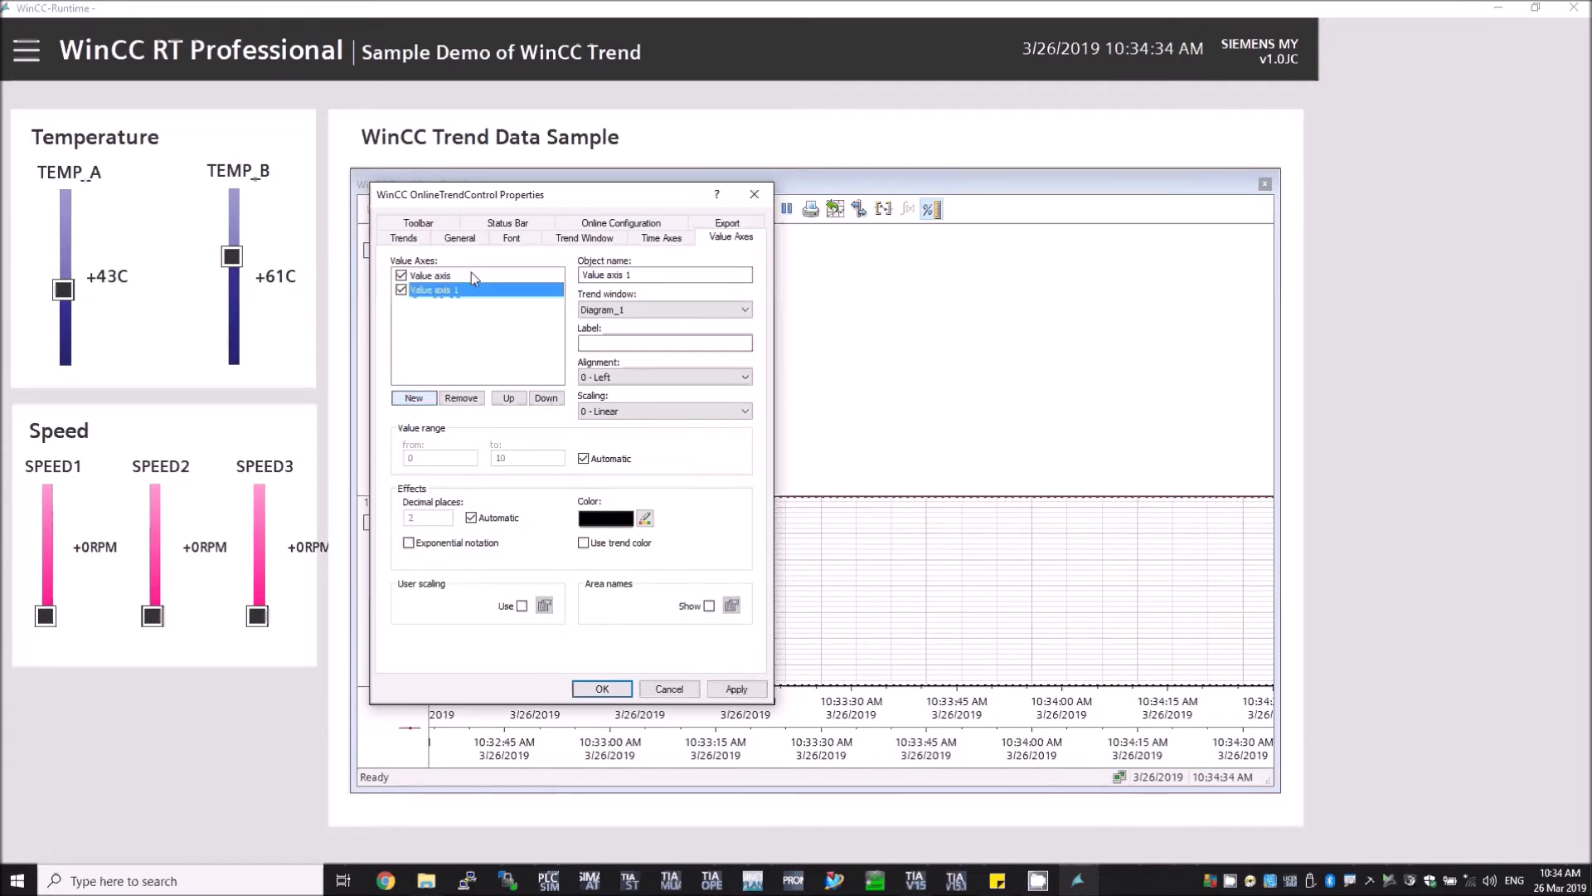
{"action": "left_click", "coordinate": [641, 278]}
{"action": "key", "text": "BackSpace"}
{"action": "type", "text": "2"}
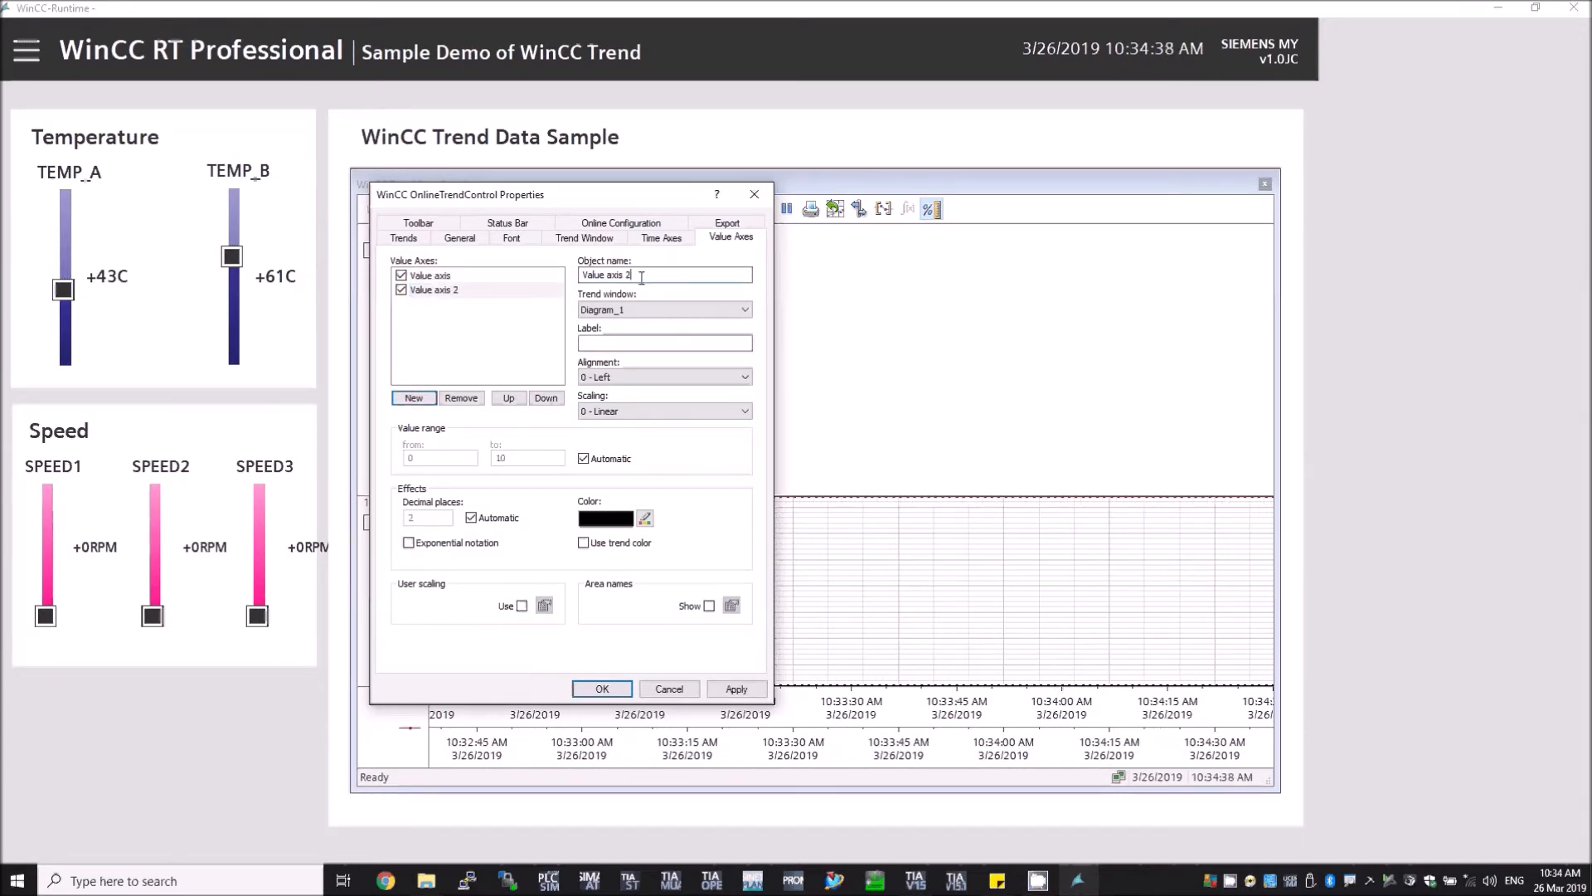
Step: Assign Value axis 2 to the trend window Diagram 2
{"action": "left_click", "coordinate": [475, 295]}
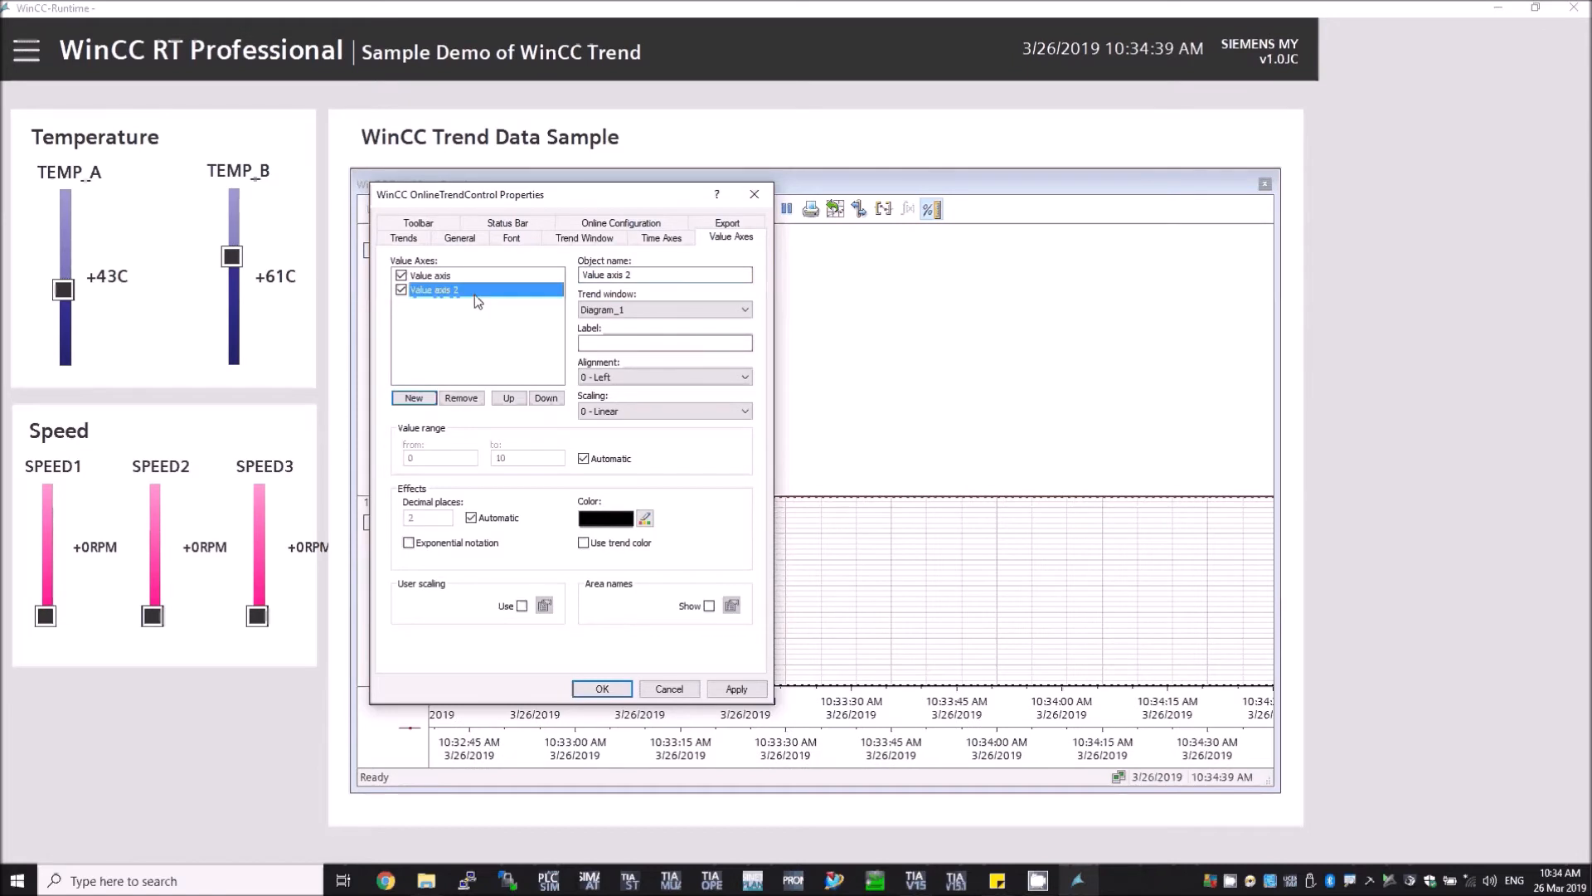
{"action": "left_click", "coordinate": [622, 310]}
{"action": "left_click", "coordinate": [624, 347]}
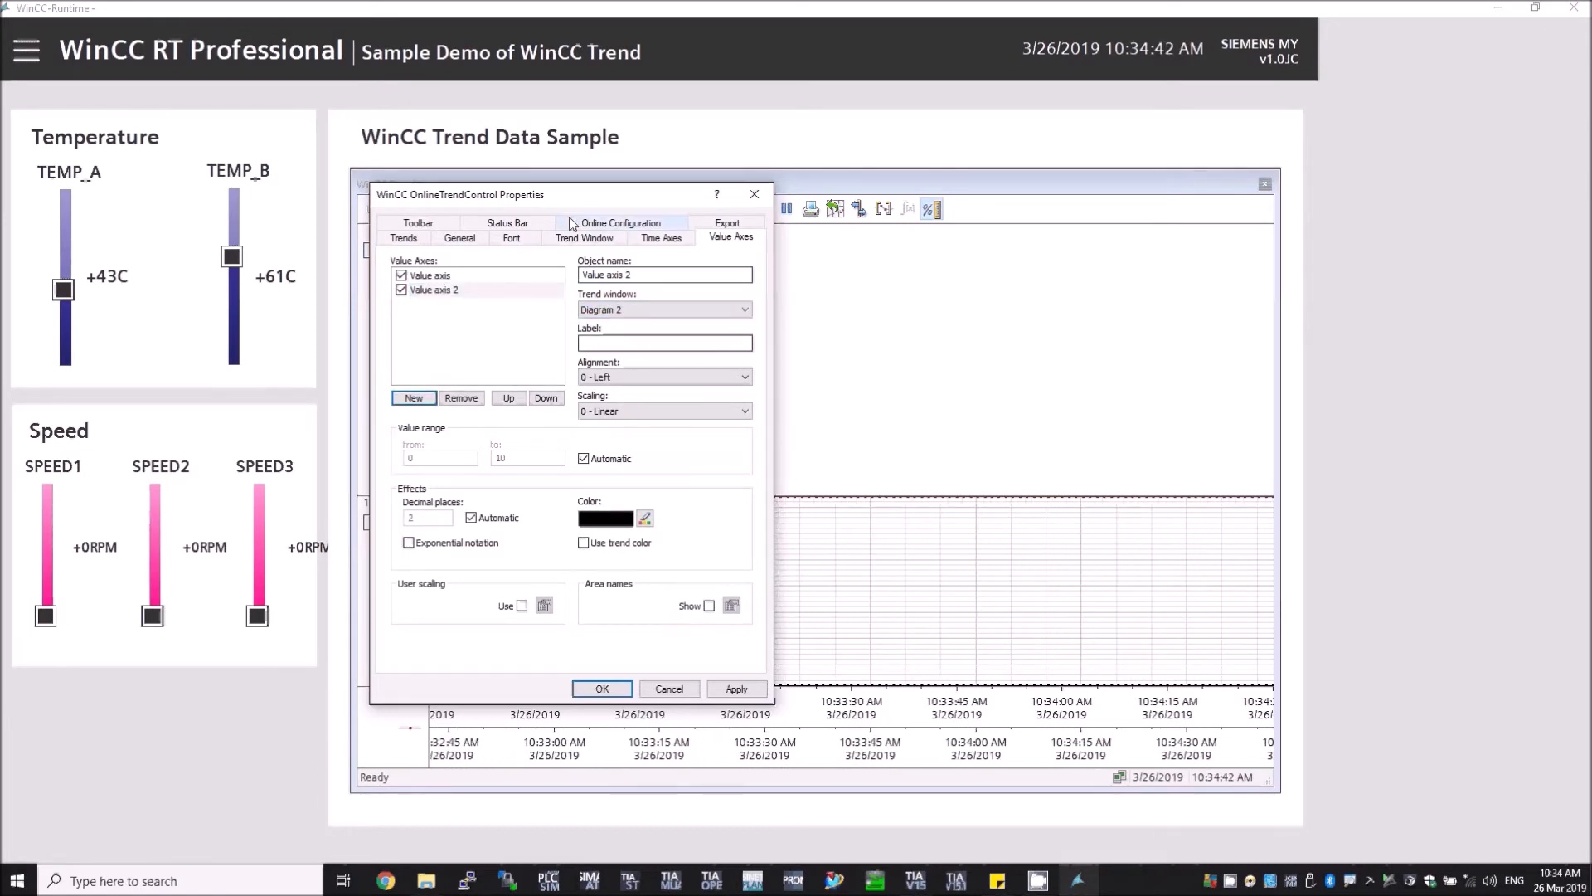
Step: Assign Time axis 2 to the trend window Diagram 2
{"action": "left_click_drag", "start_coordinate": [554, 199], "coordinate": [746, 259]}
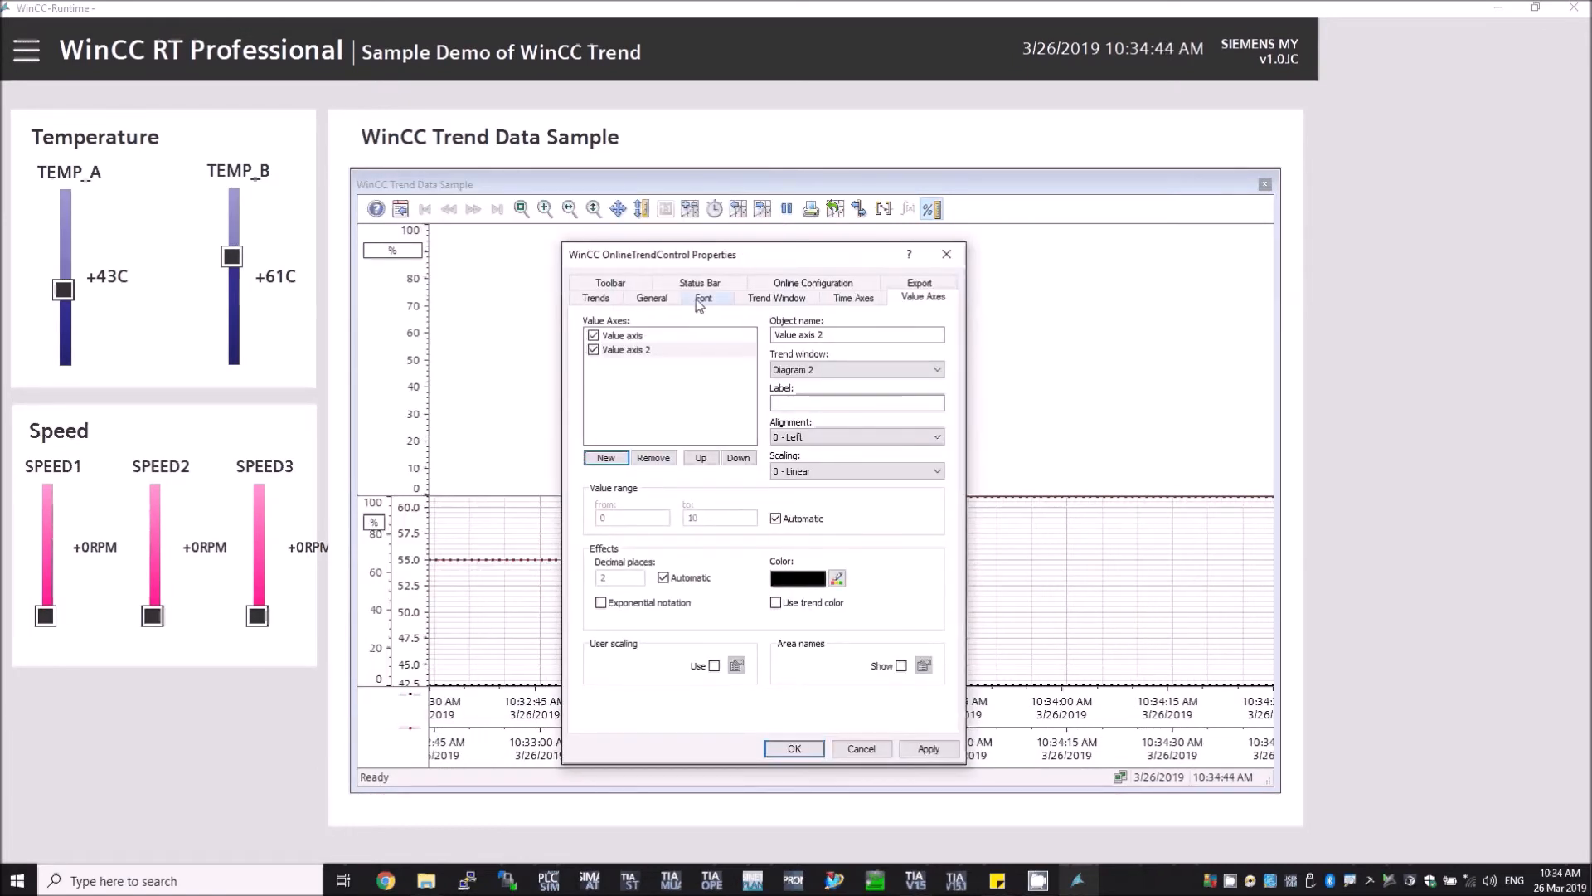
{"action": "left_click", "coordinate": [854, 298]}
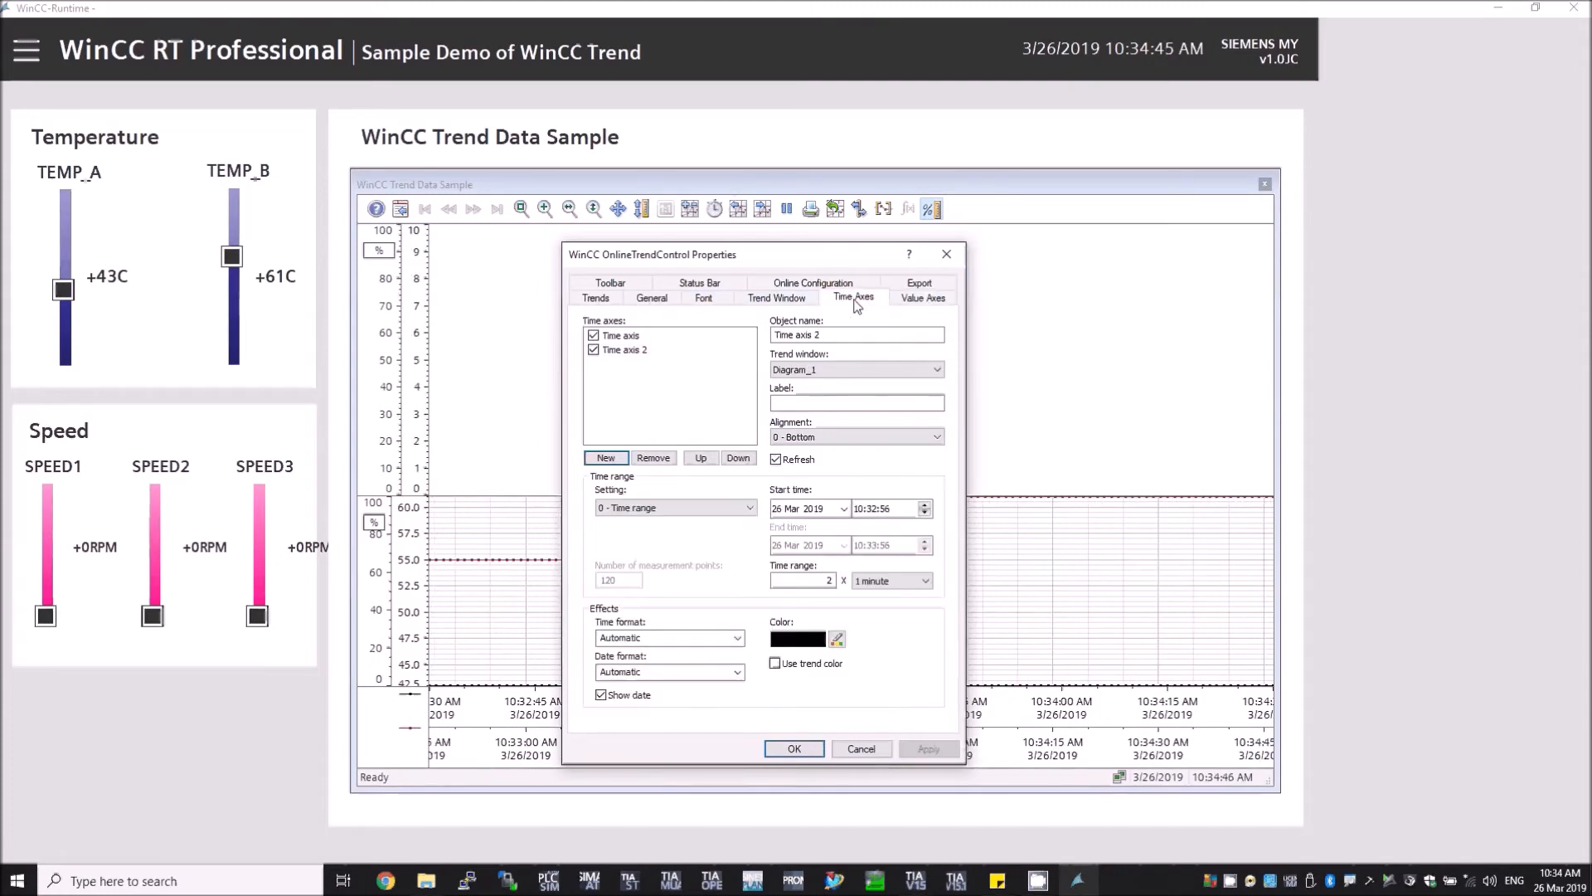
{"action": "left_click", "coordinate": [632, 350]}
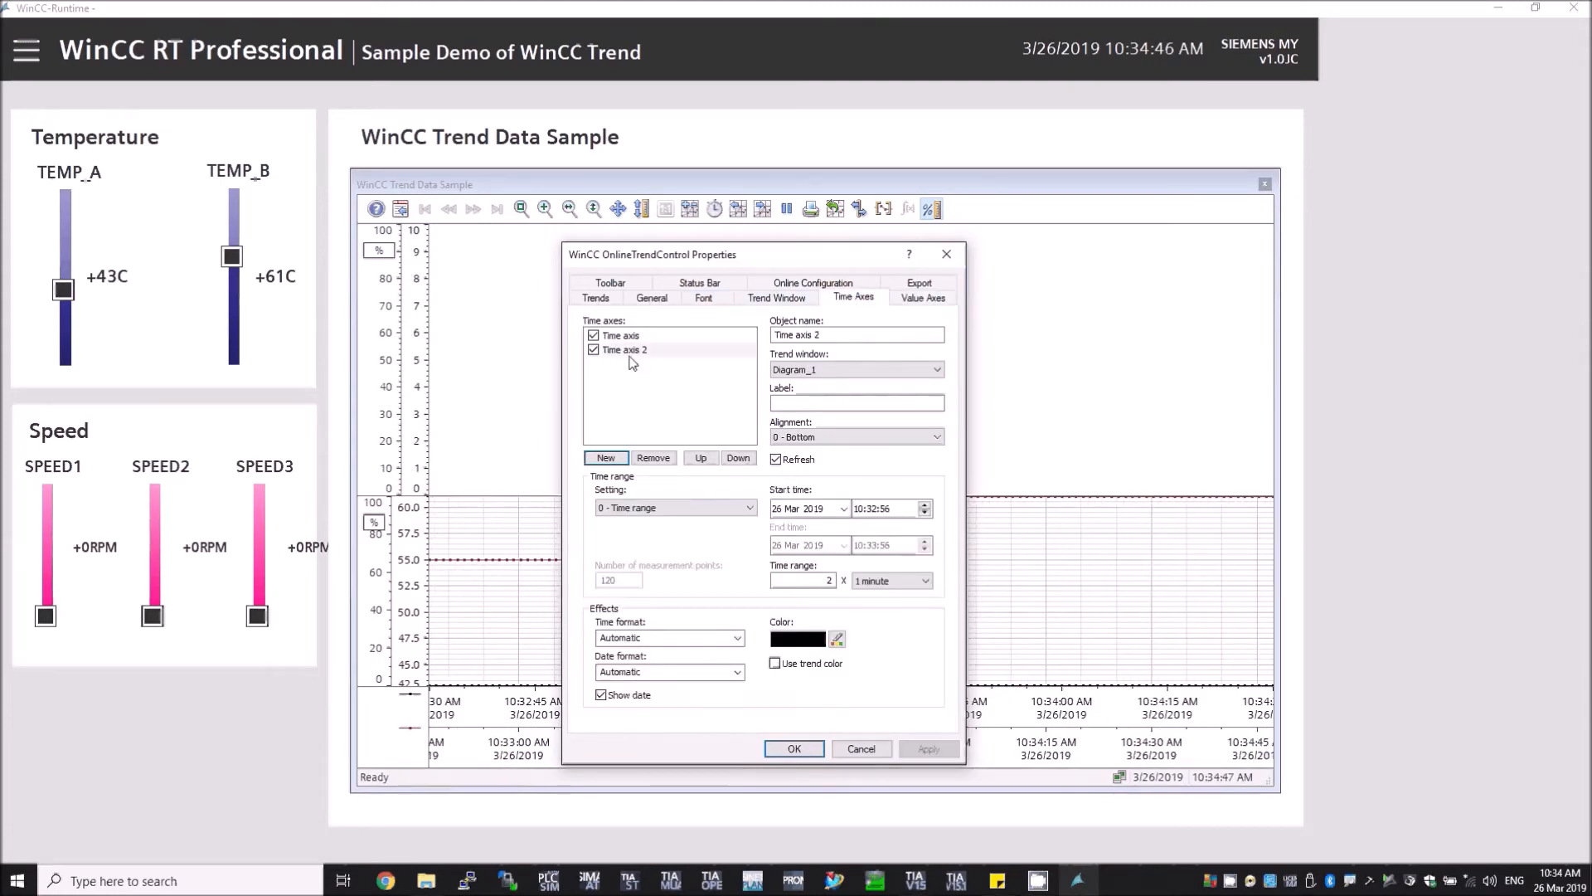
{"action": "left_click", "coordinate": [821, 365]}
{"action": "left_click", "coordinate": [829, 396]}
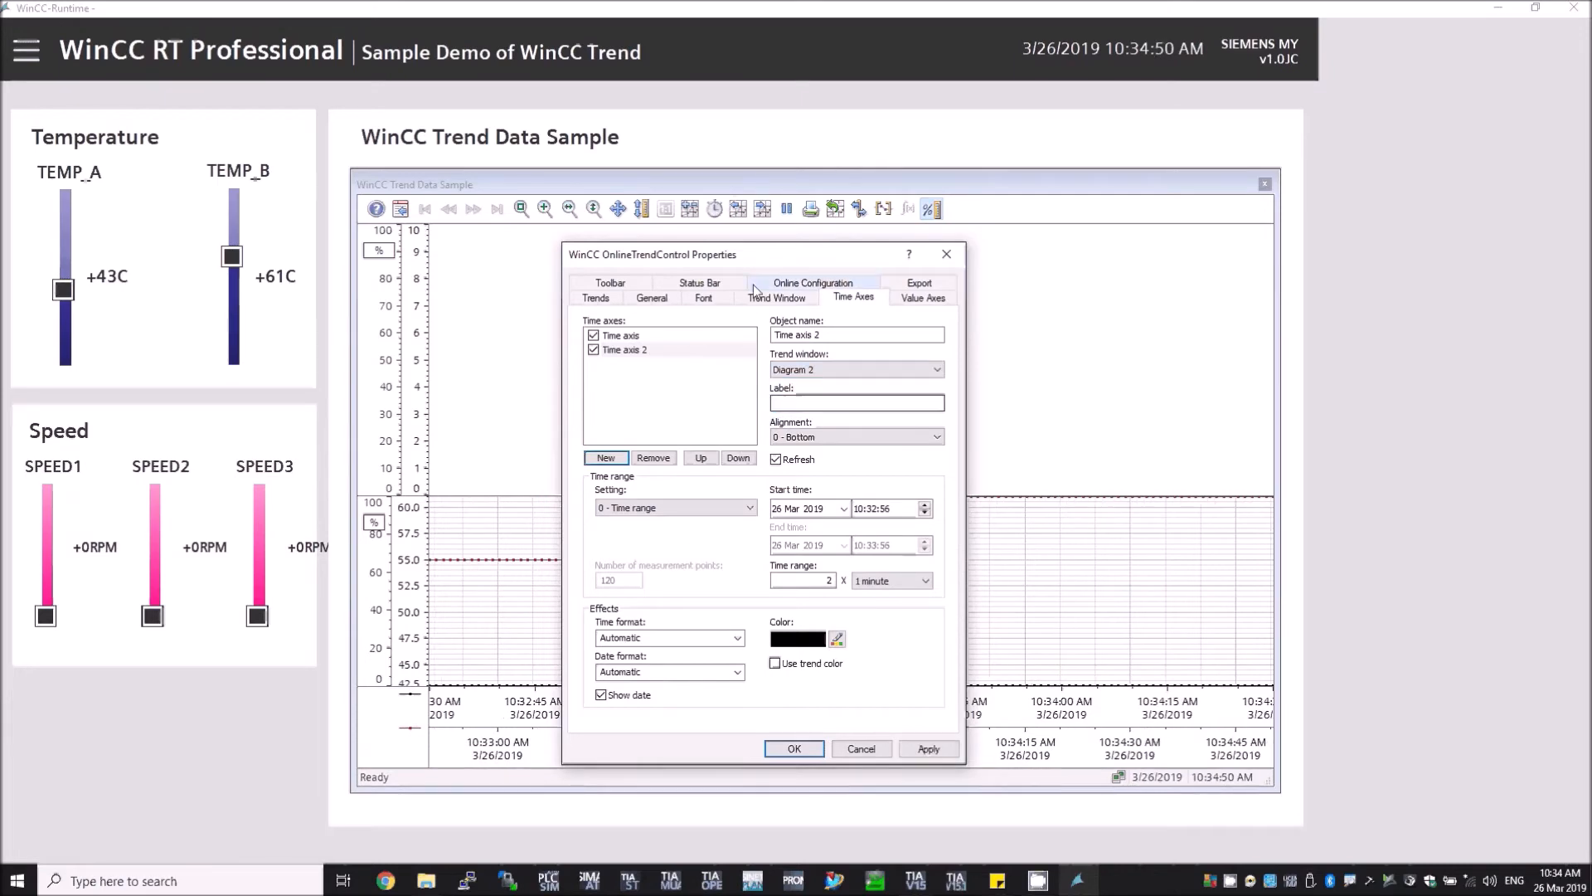
Step: Assign Trend 2 to the trend window Diagram 2 and confirm the properties dialog
{"action": "left_click", "coordinate": [759, 300]}
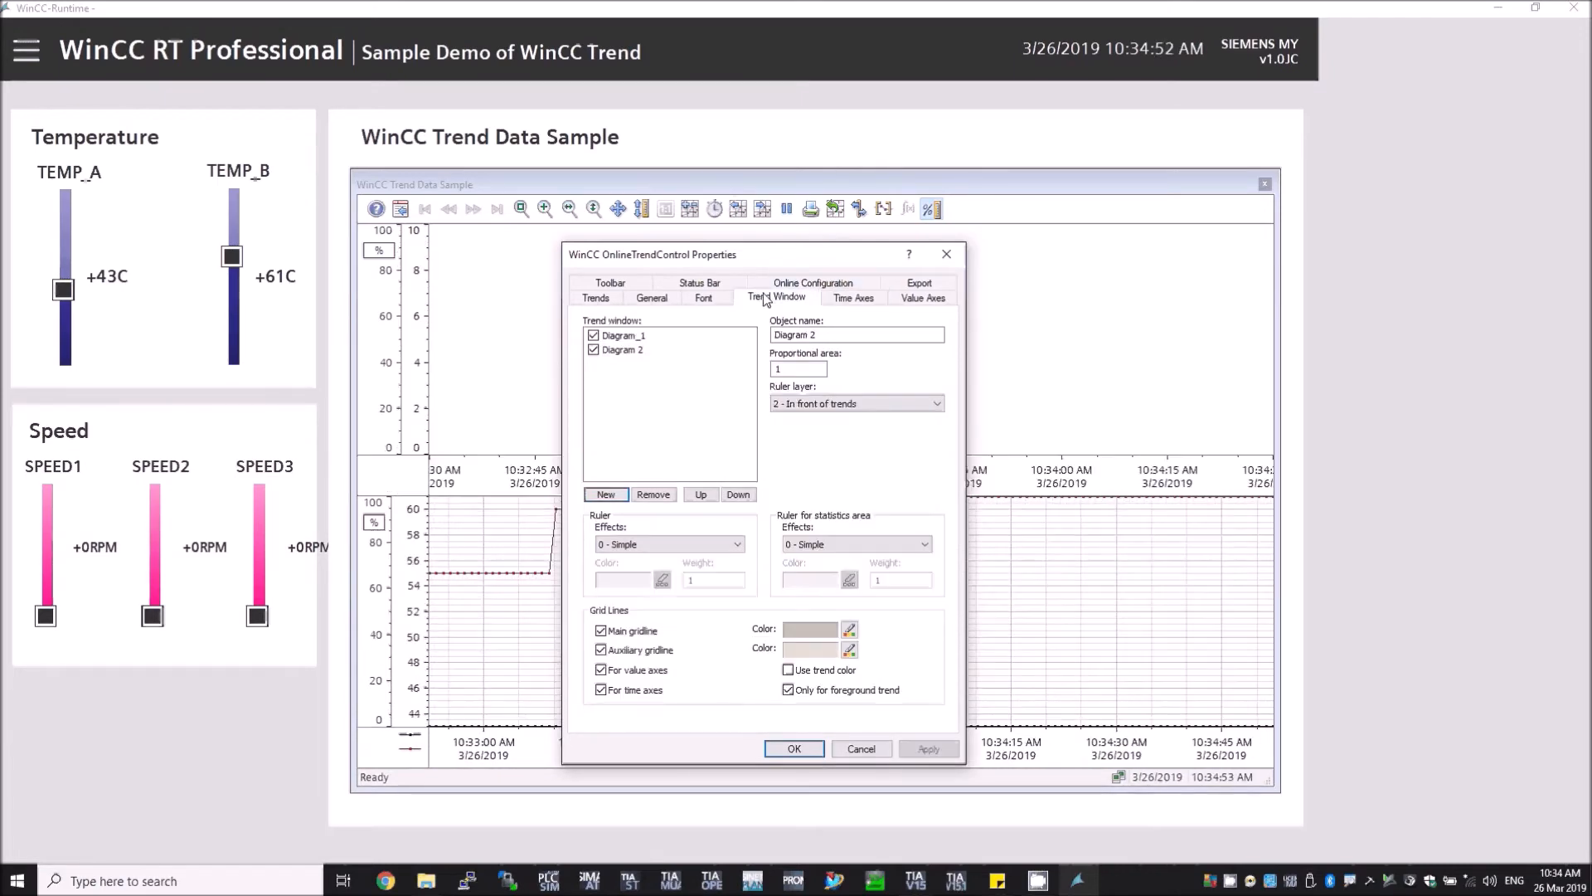
{"action": "left_click_drag", "start_coordinate": [755, 253], "coordinate": [794, 270]}
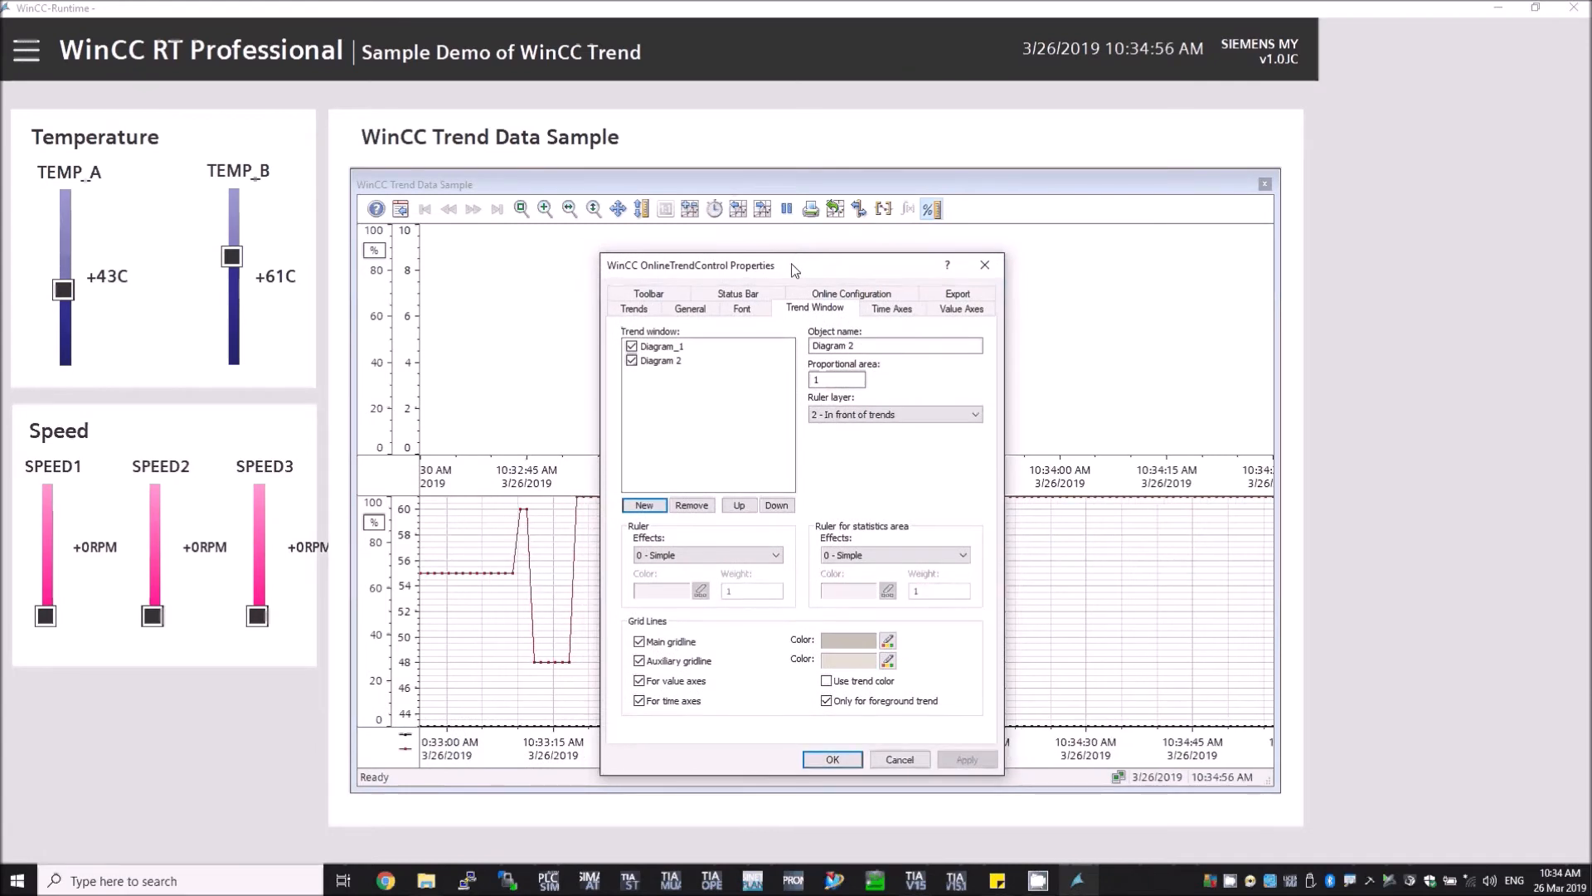
{"action": "left_click", "coordinate": [645, 312]}
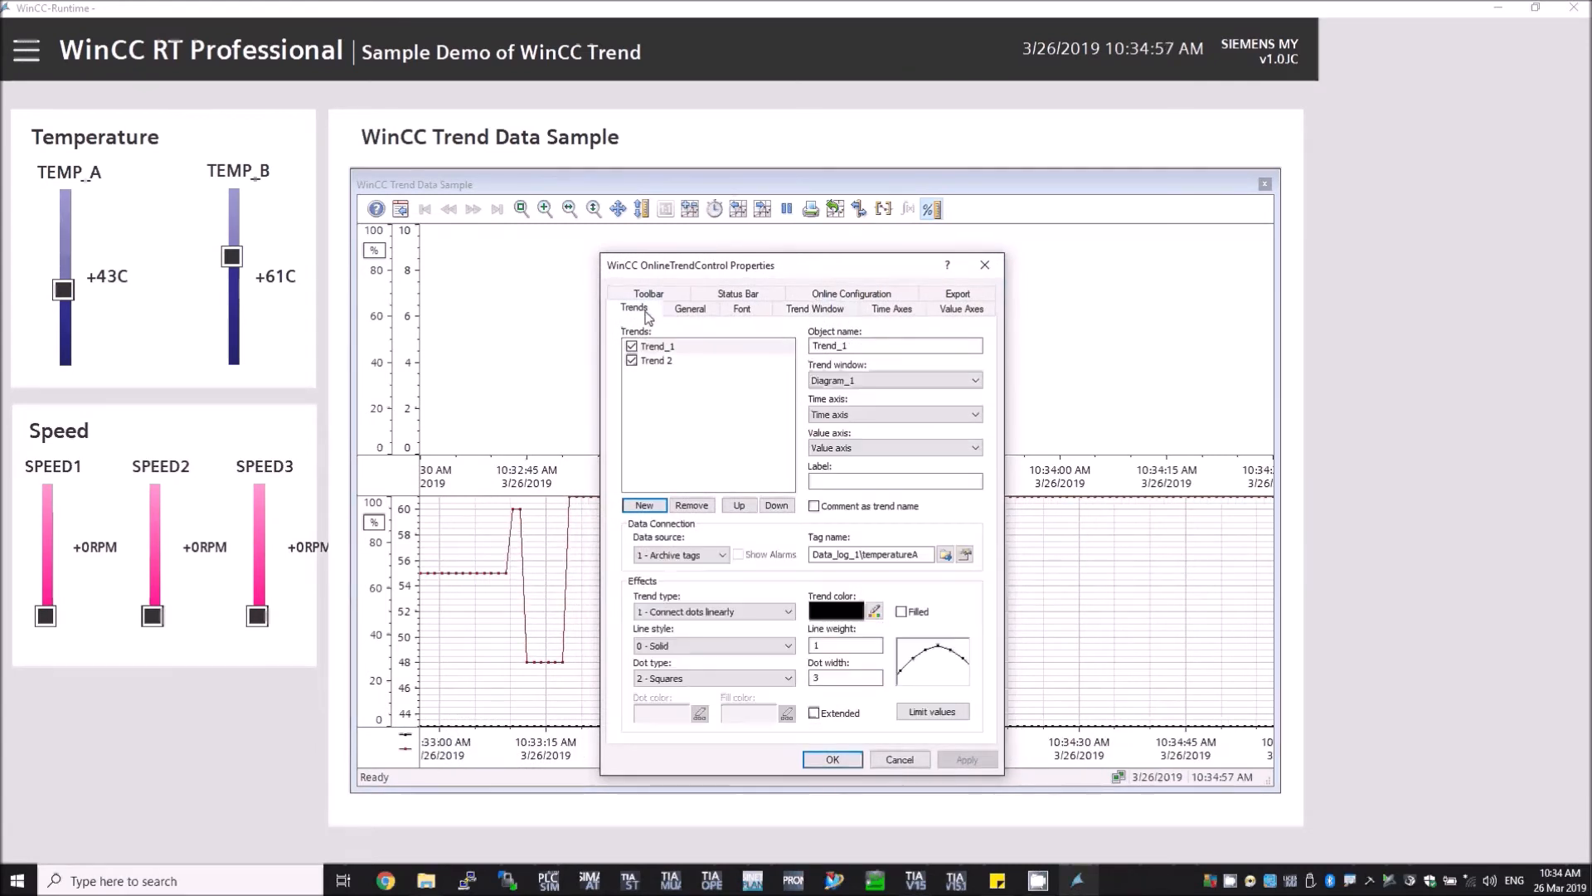
{"action": "left_click", "coordinate": [784, 310]}
{"action": "left_click", "coordinate": [639, 310]}
{"action": "left_click", "coordinate": [657, 360]}
{"action": "left_click", "coordinate": [866, 381]}
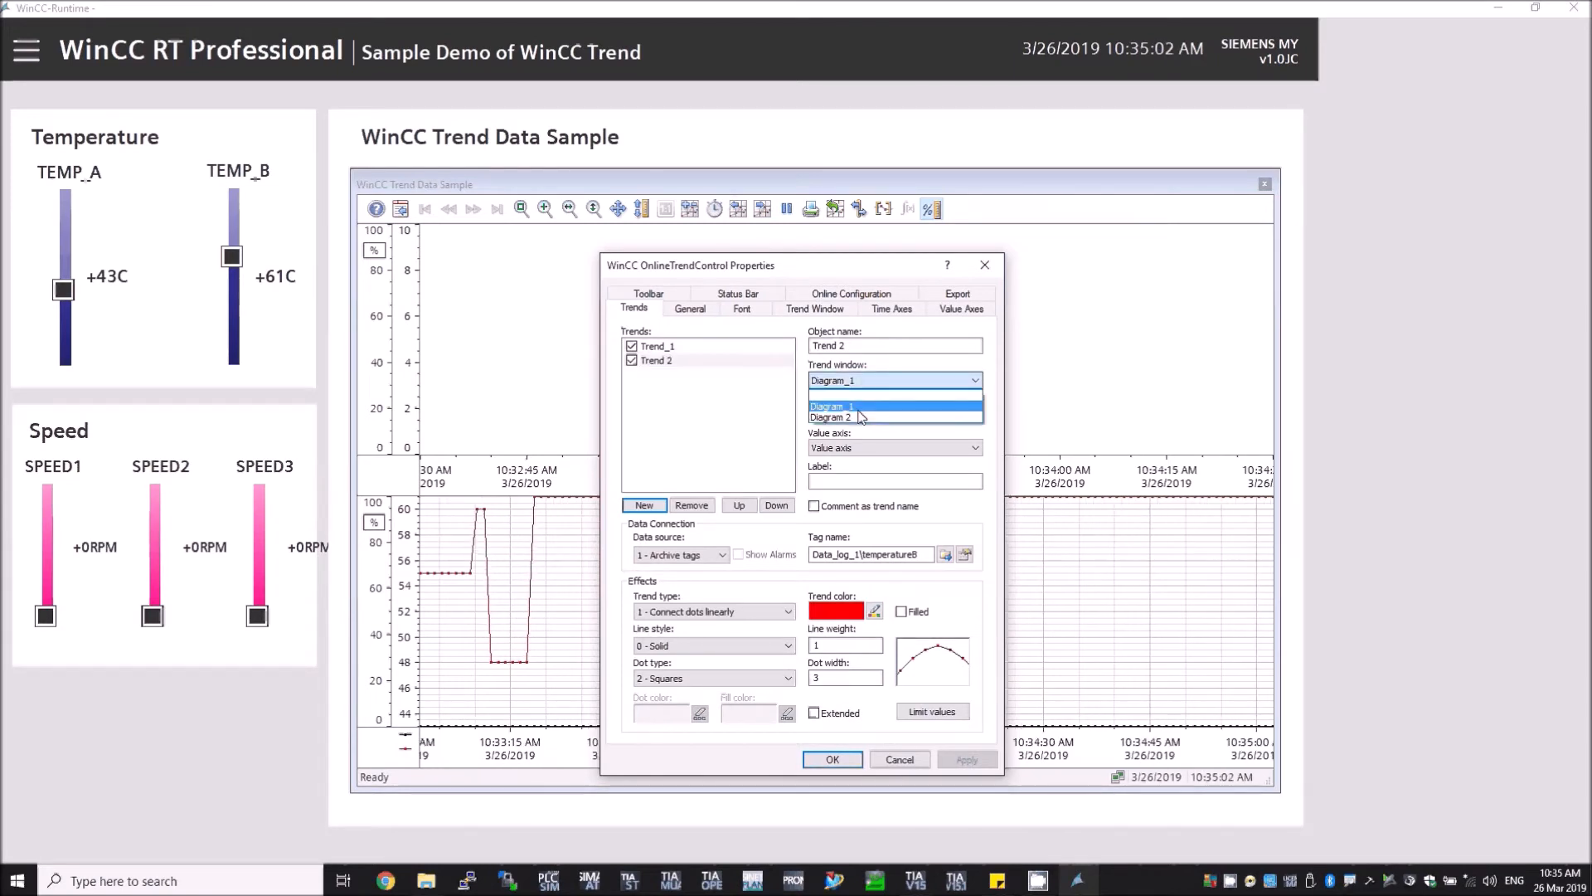
{"action": "left_click", "coordinate": [835, 408]}
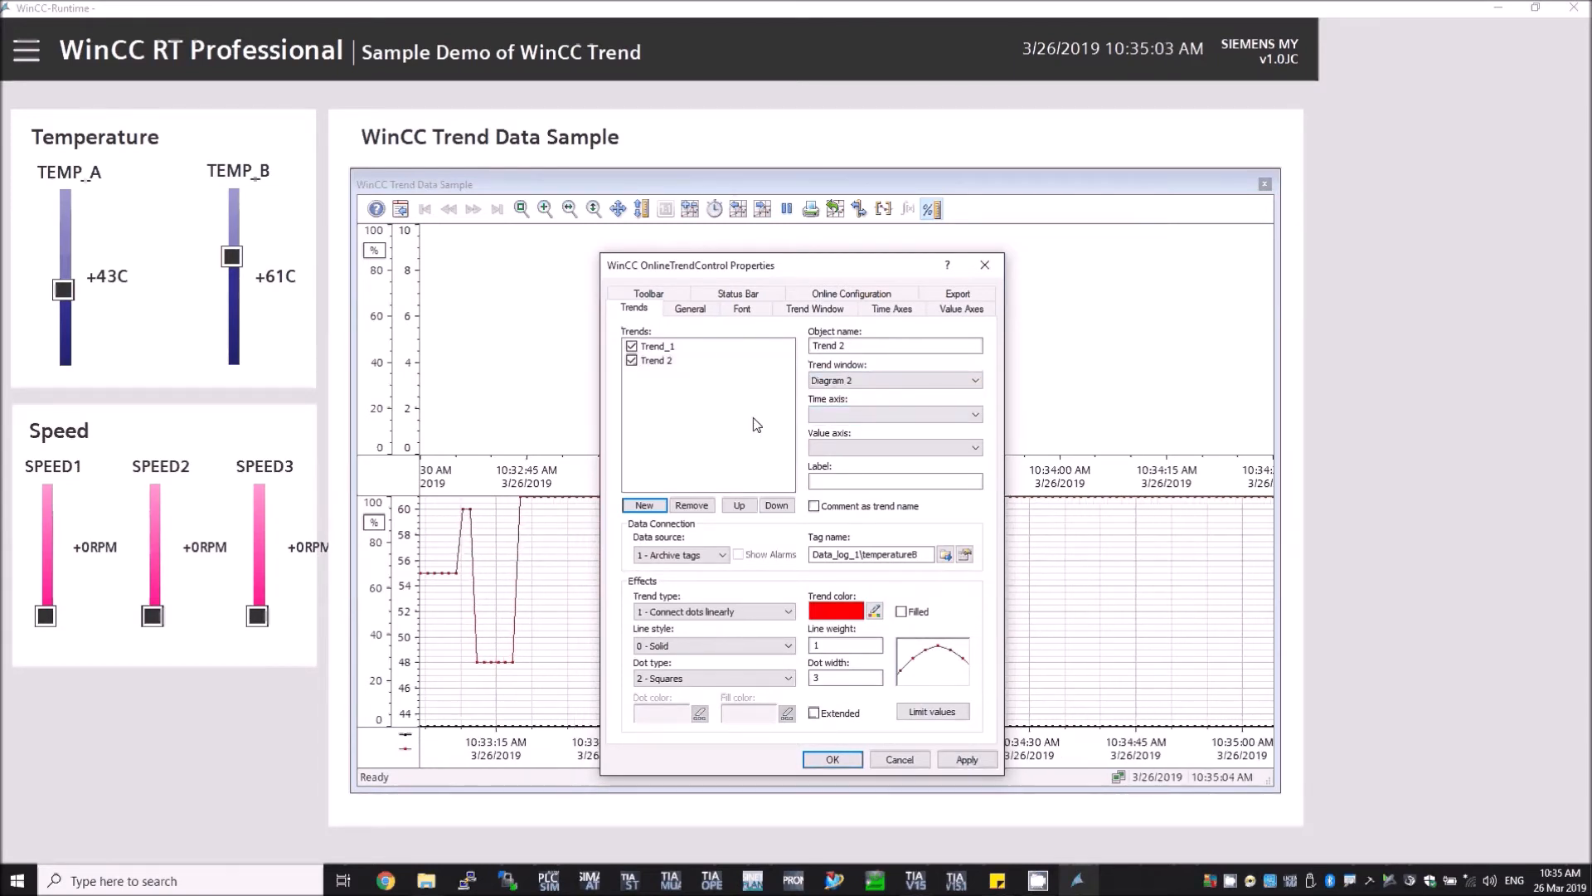
{"action": "left_click", "coordinate": [703, 347]}
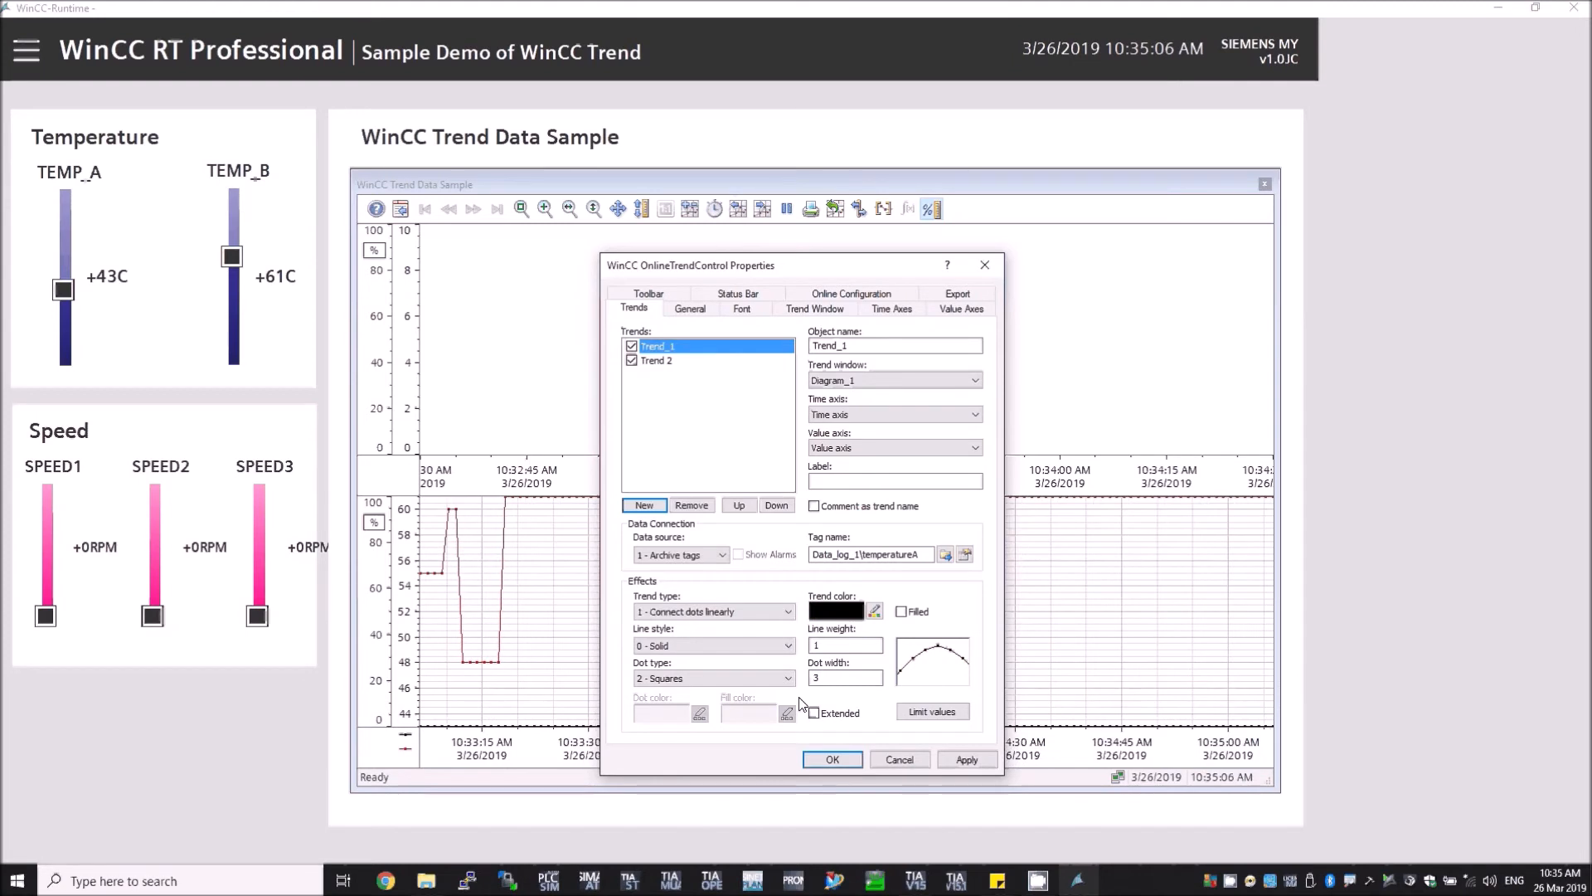
{"action": "left_click", "coordinate": [663, 363]}
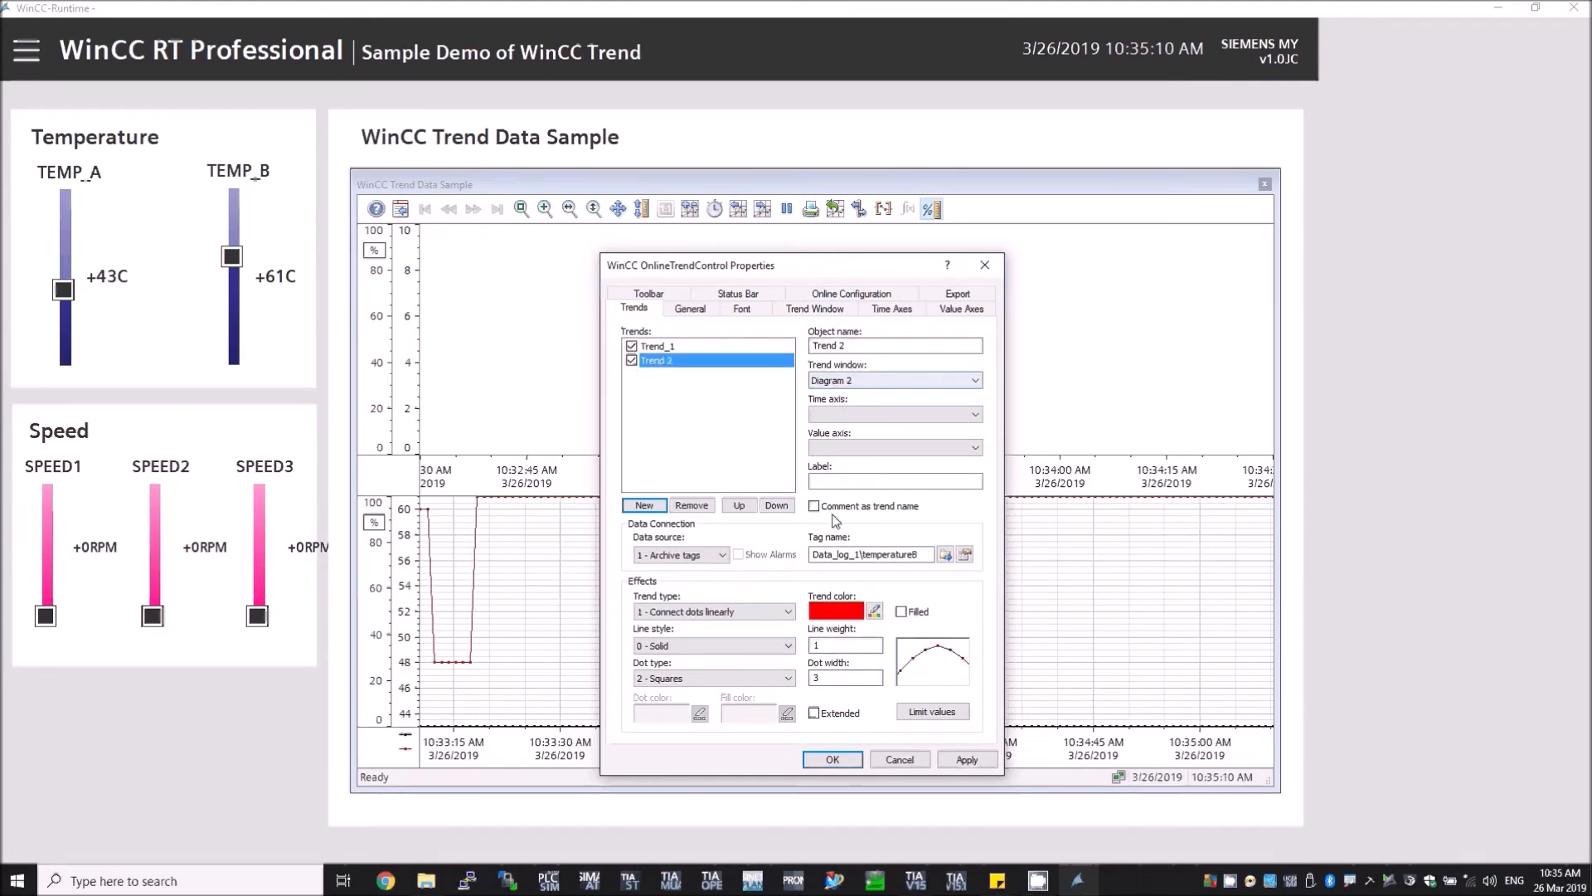
{"action": "left_click", "coordinate": [833, 759]}
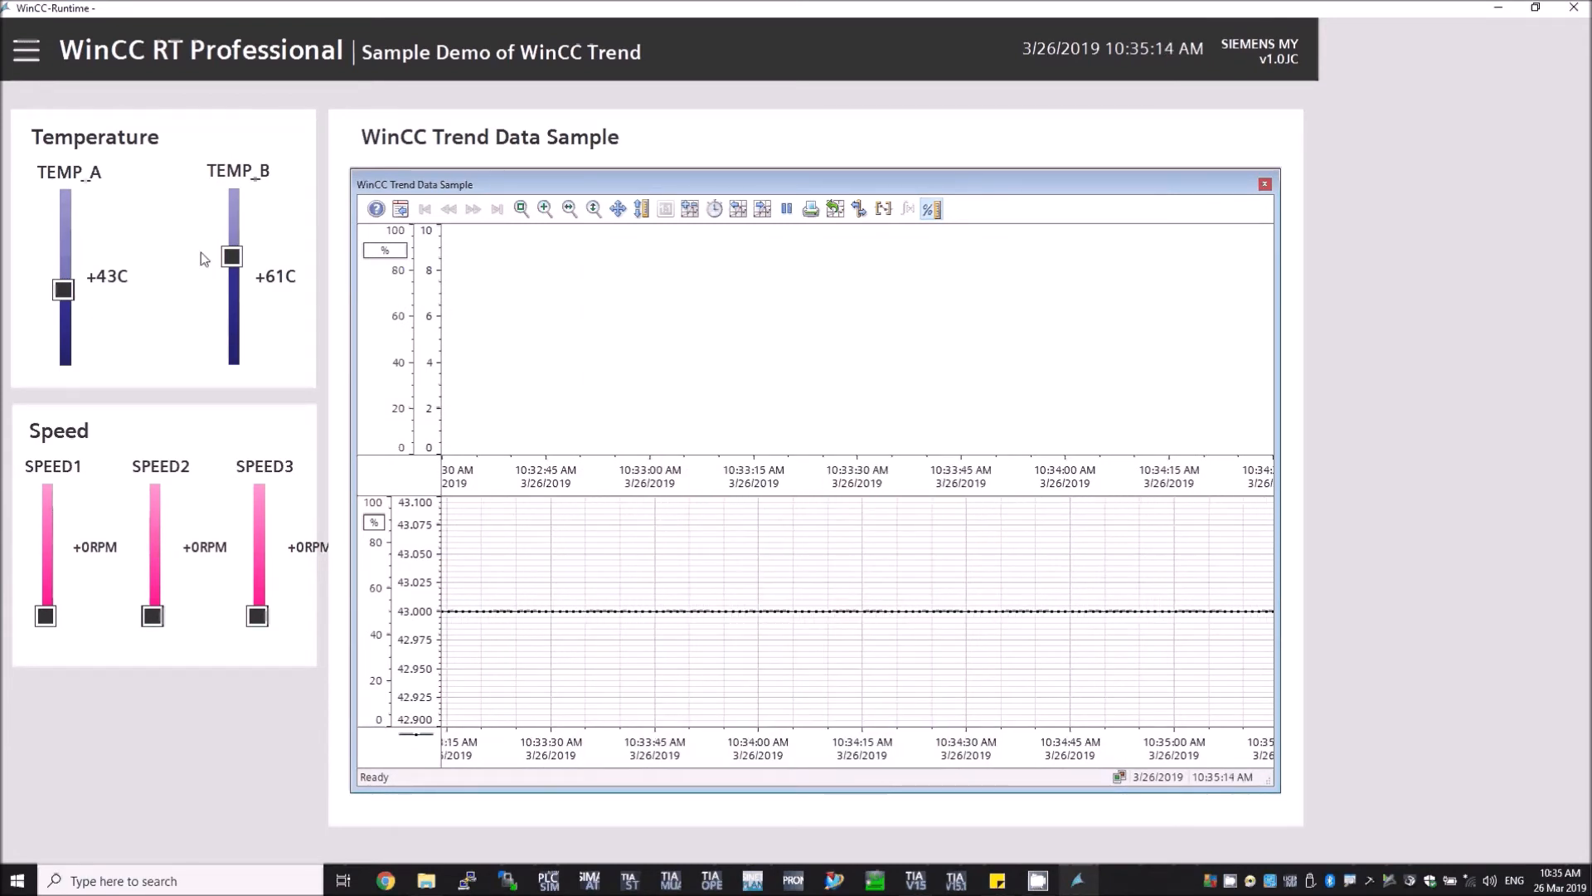
Step: Move the TEMP_B slider to about 64 C to generate new trend values
{"action": "left_click_drag", "start_coordinate": [232, 257], "coordinate": [232, 251]}
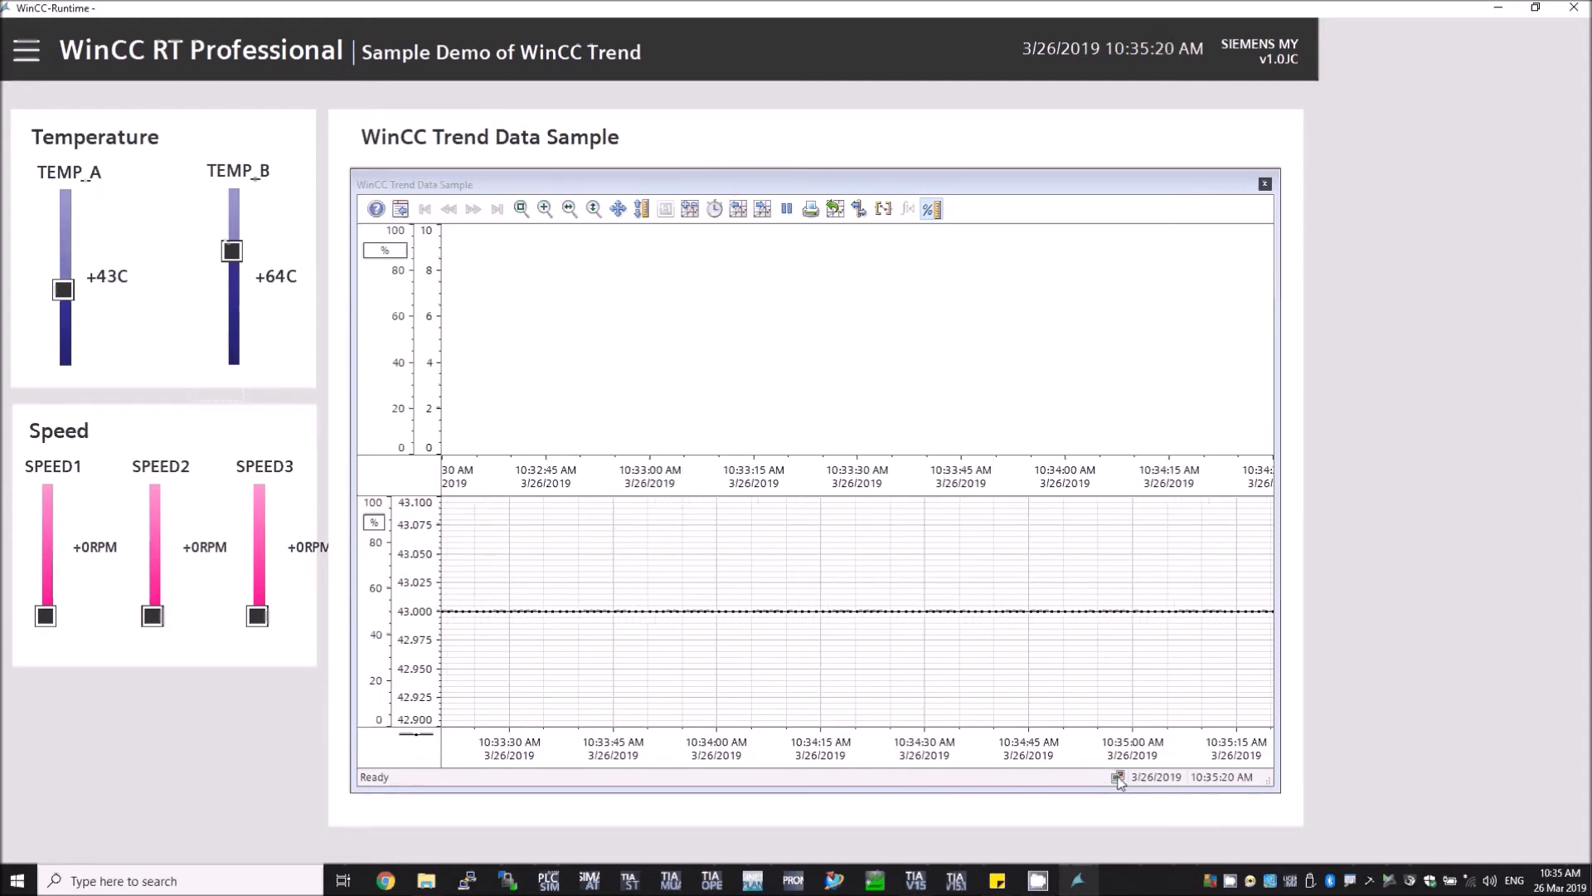
Step: Reopen the properties, set Trend 2's time axis to Time axis 2 and value axis to Value axis 2, and confirm
{"action": "left_click", "coordinate": [400, 210]}
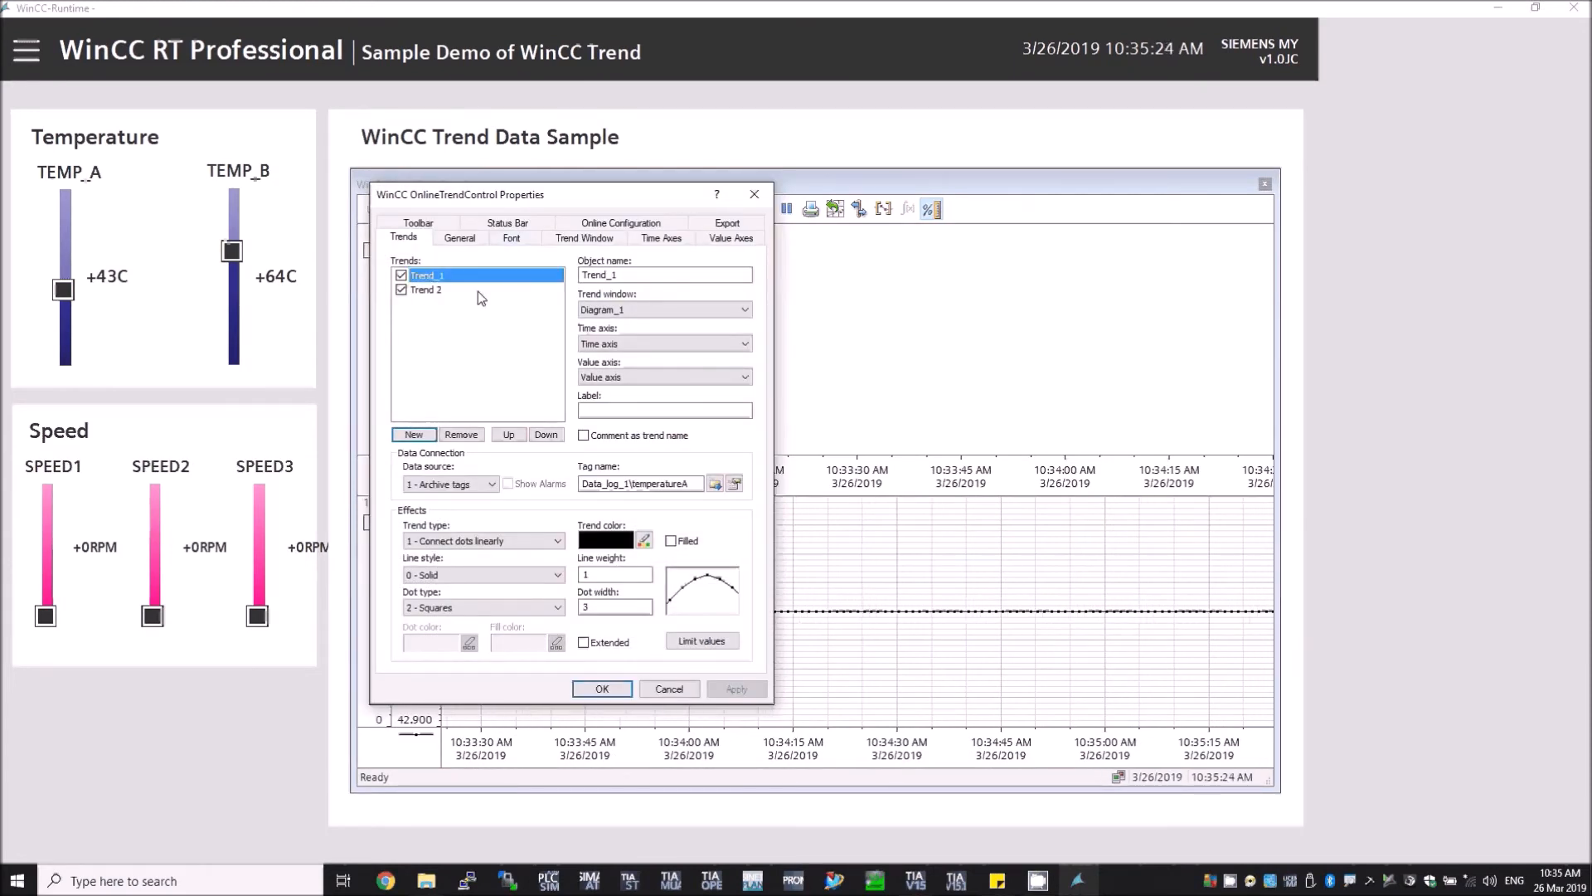
{"action": "left_click", "coordinate": [478, 291]}
{"action": "left_click", "coordinate": [609, 343]}
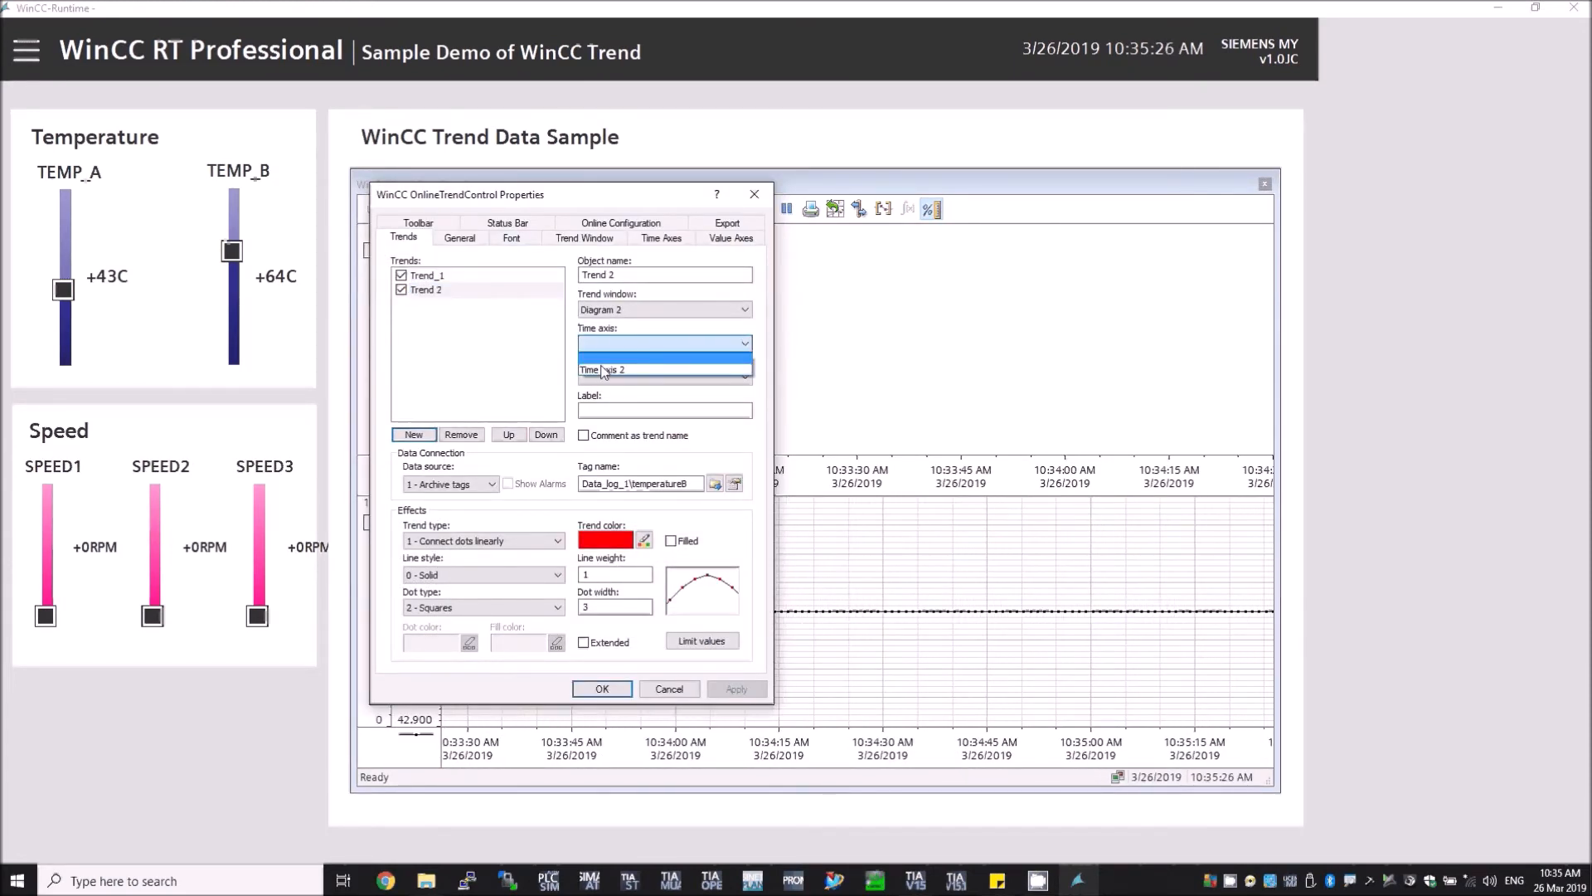
{"action": "left_click", "coordinate": [604, 370]}
{"action": "left_click", "coordinate": [610, 377]}
{"action": "left_click", "coordinate": [609, 404]}
{"action": "left_click", "coordinate": [602, 689]}
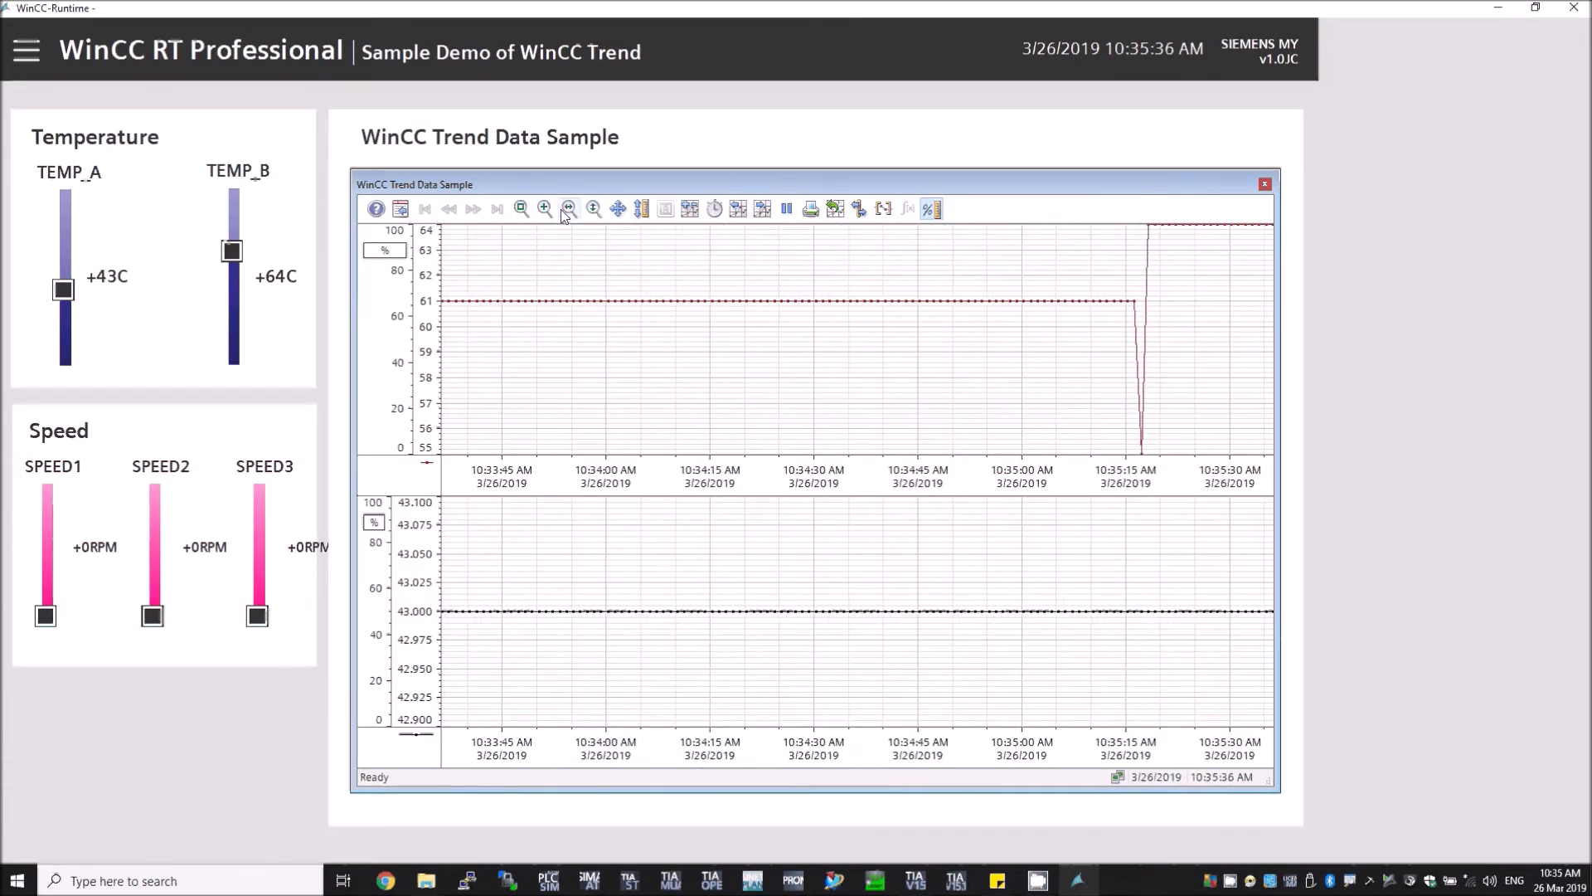
Step: Pan the upper trend window along its time axis with the move tool
{"action": "left_click", "coordinate": [618, 208]}
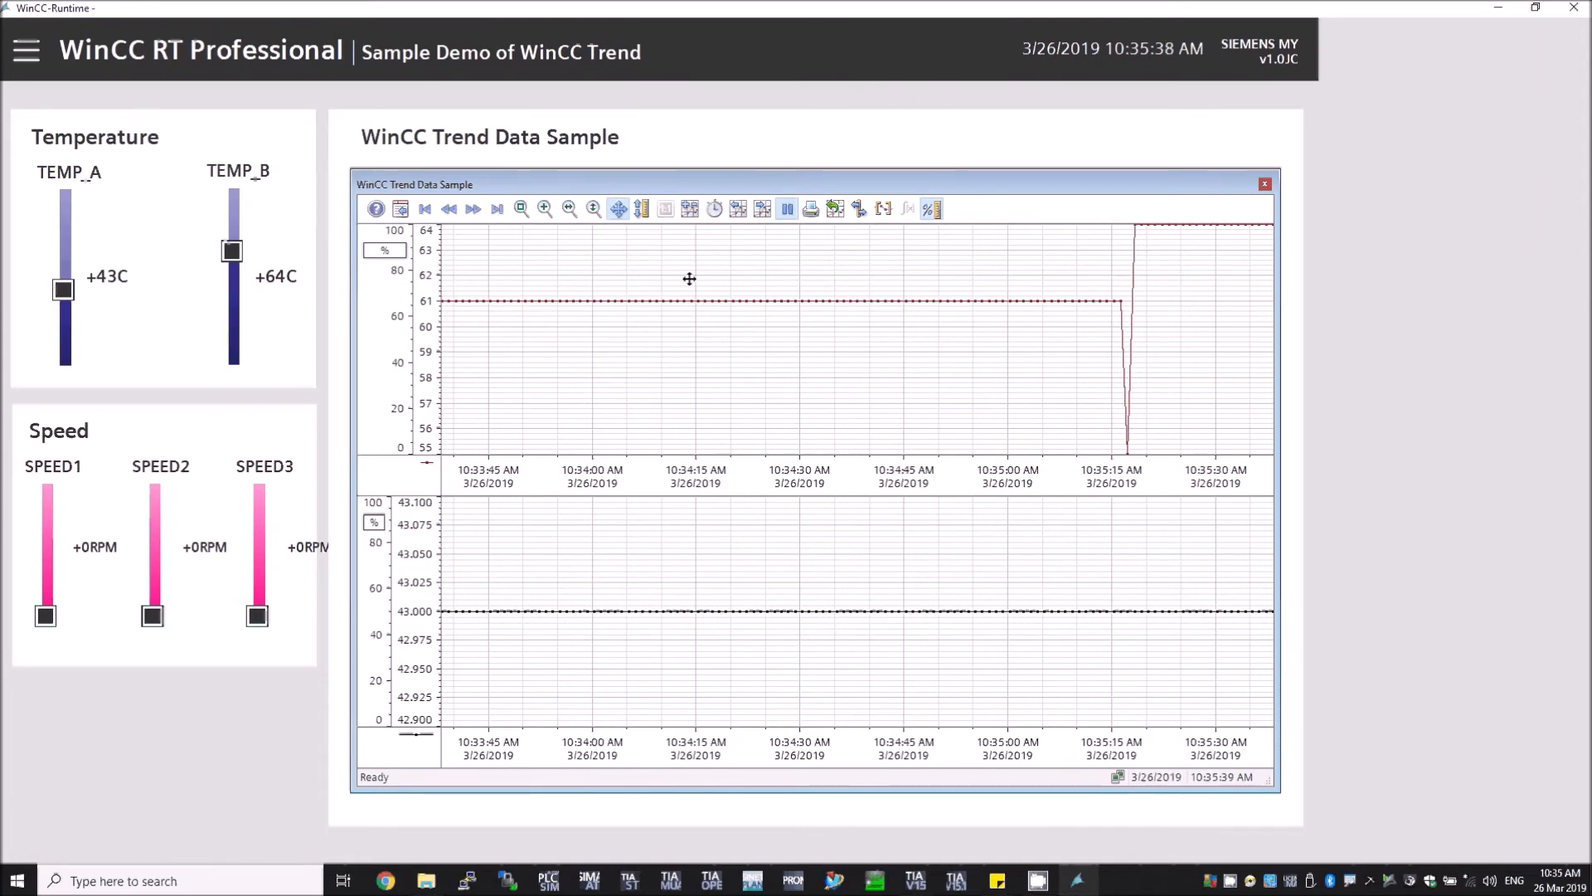
{"action": "left_click_drag", "start_coordinate": [913, 323], "coordinate": [732, 345]}
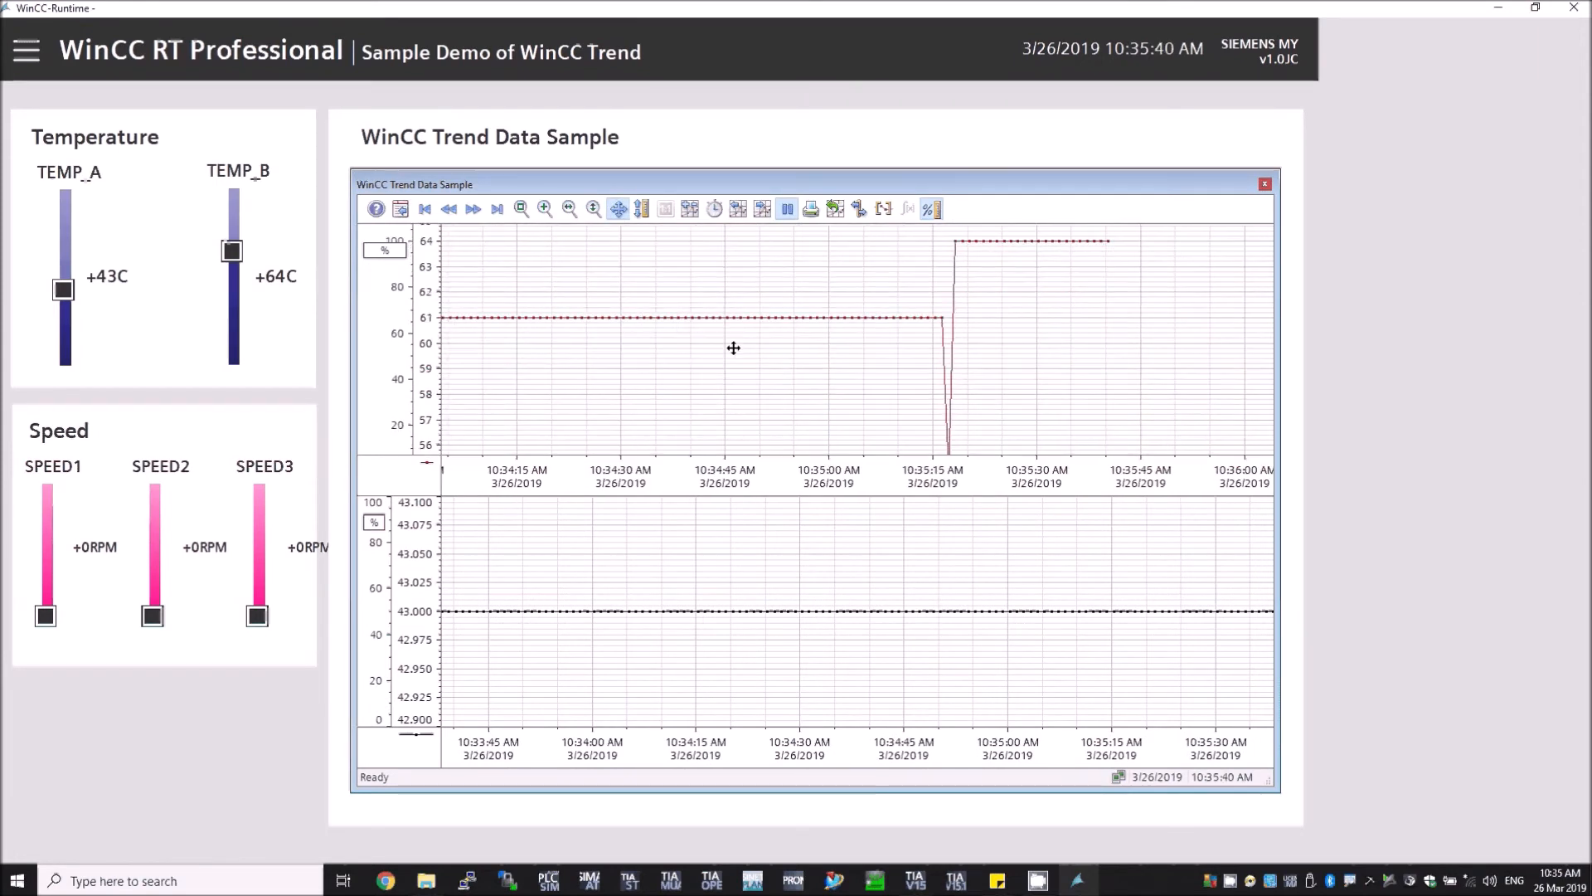
Step: Stop the trend update and print the trends to a PDF named testing on the Desktop, replacing the existing file
{"action": "left_click", "coordinate": [786, 211]}
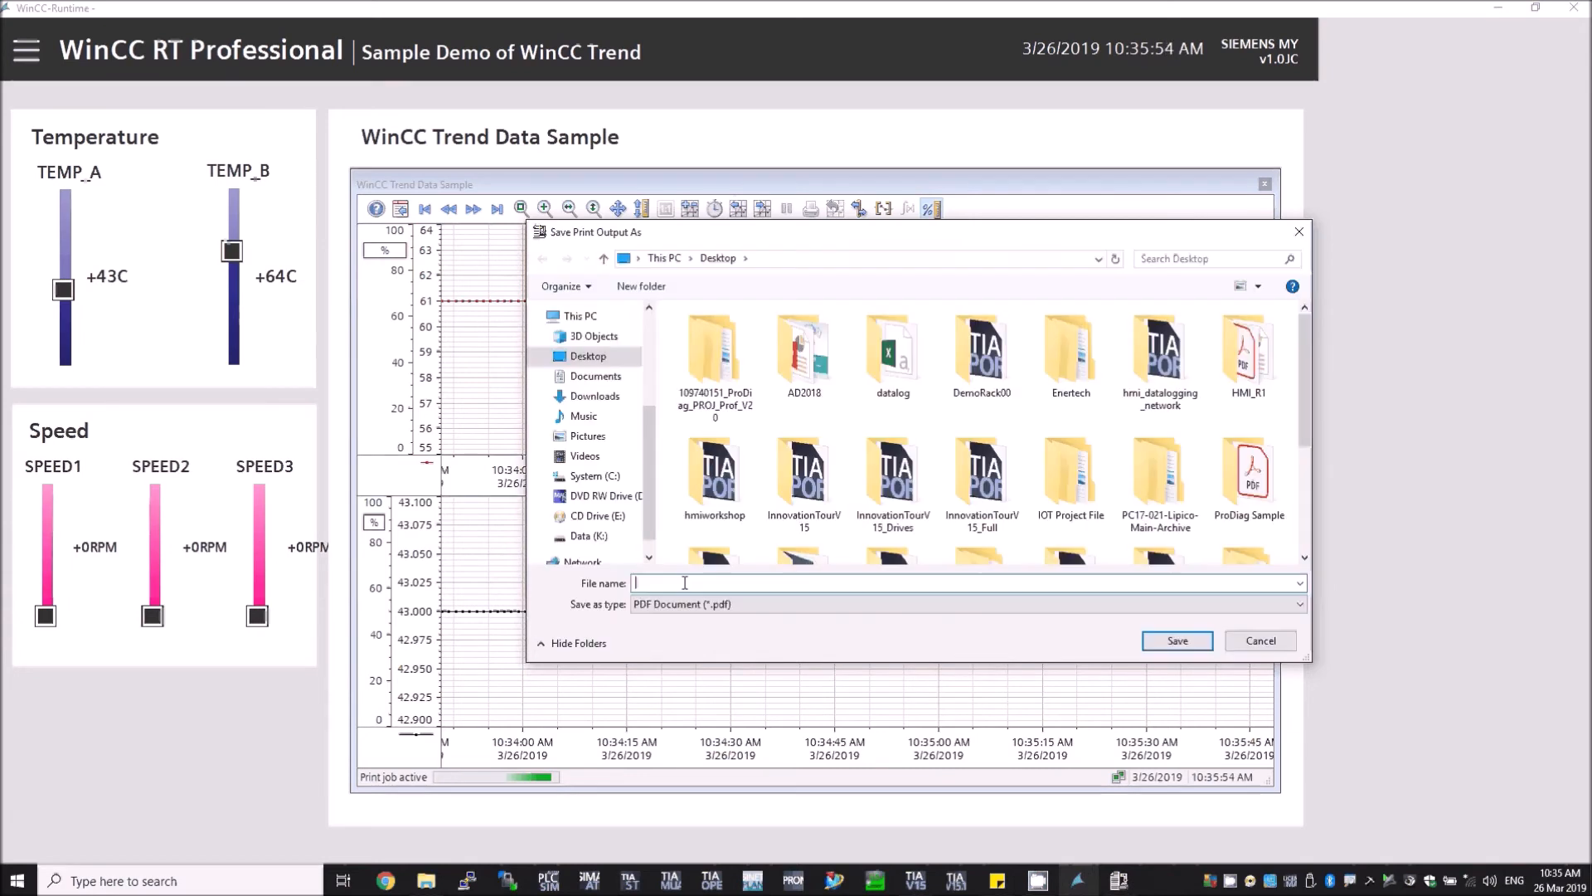
{"action": "type", "text": "test"}
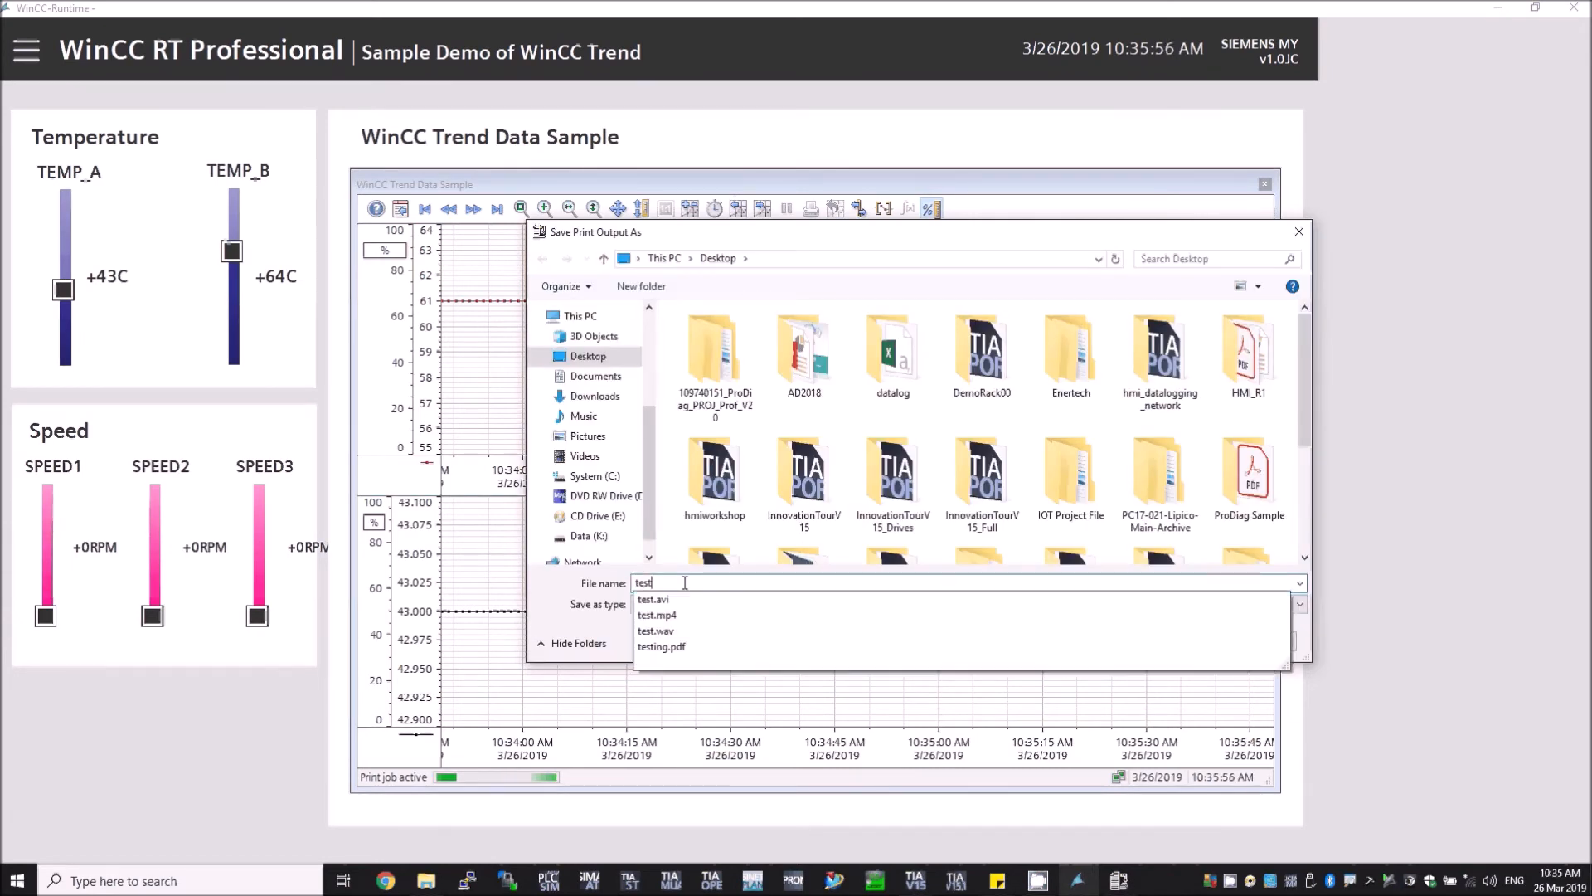
{"action": "type", "text": "ing"}
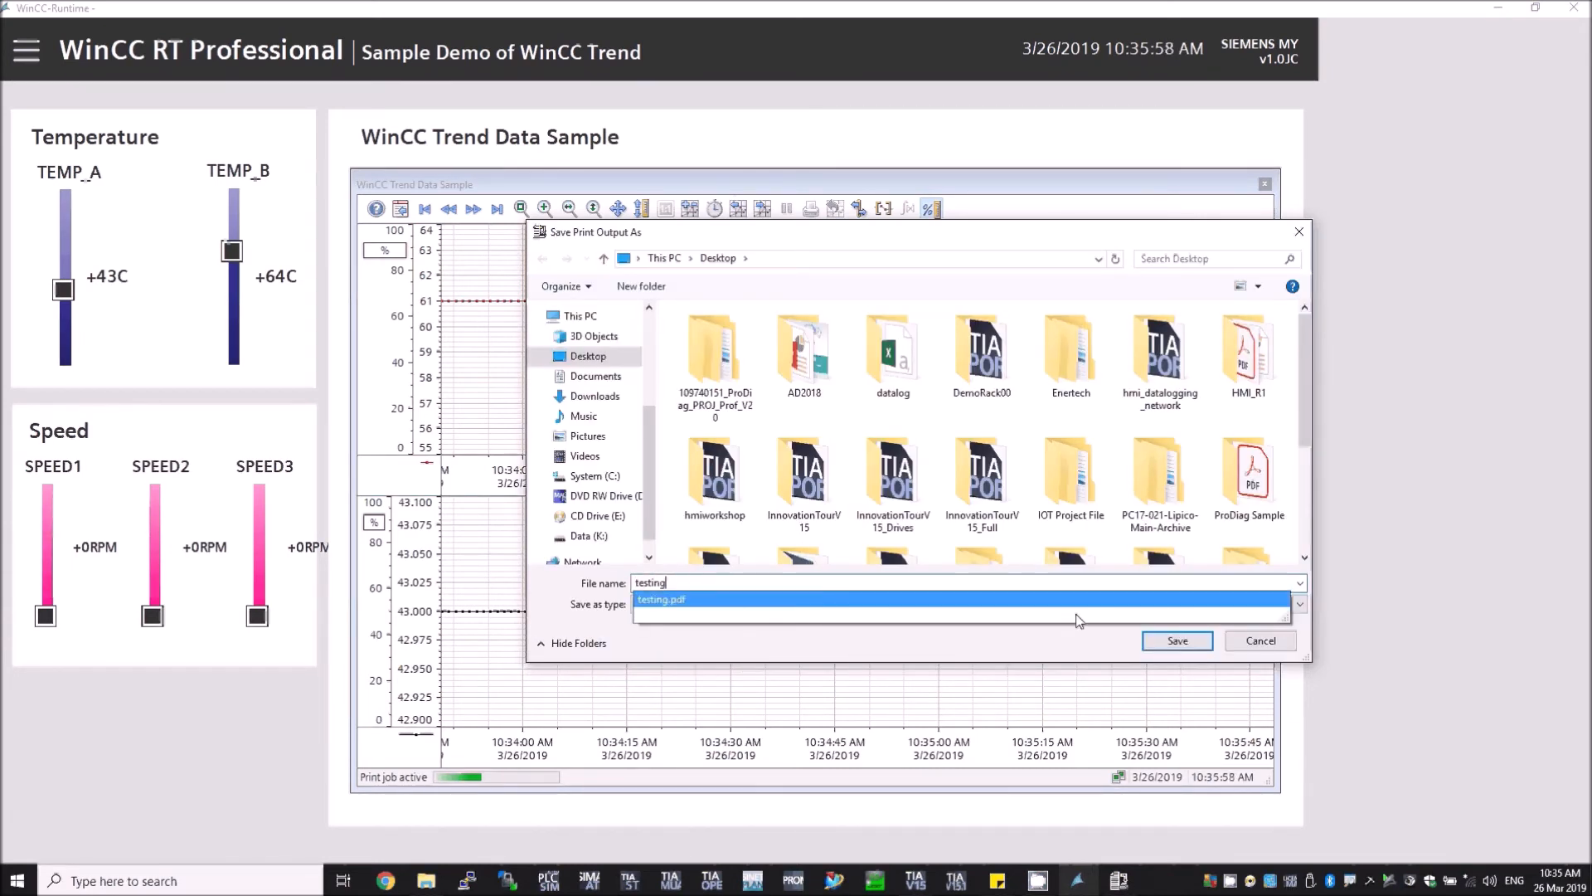
{"action": "left_click", "coordinate": [1171, 653]}
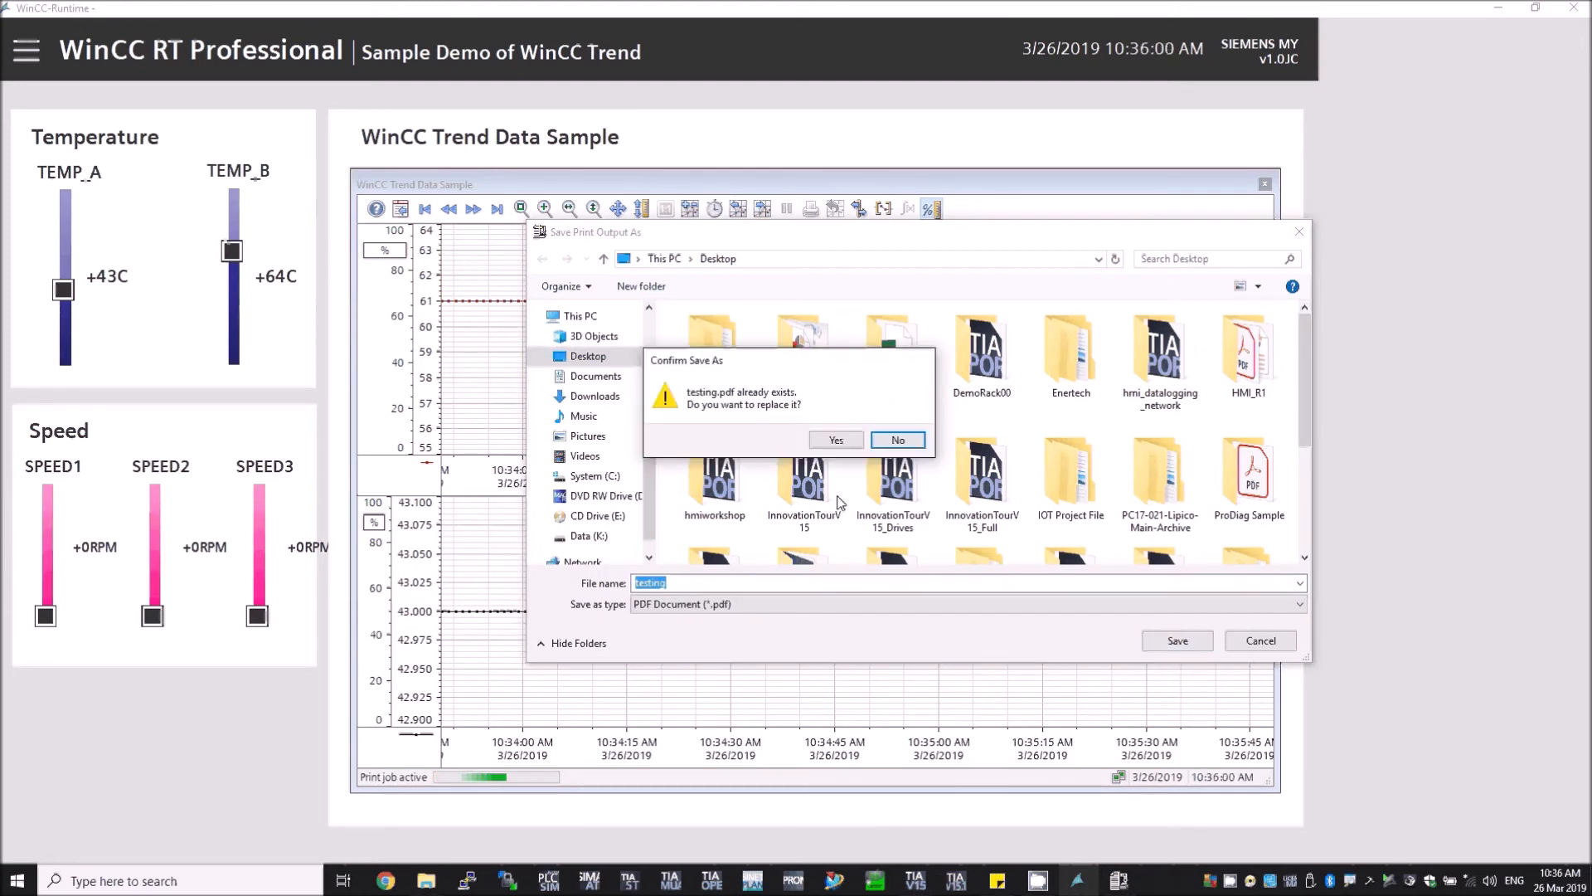
{"action": "left_click", "coordinate": [835, 440]}
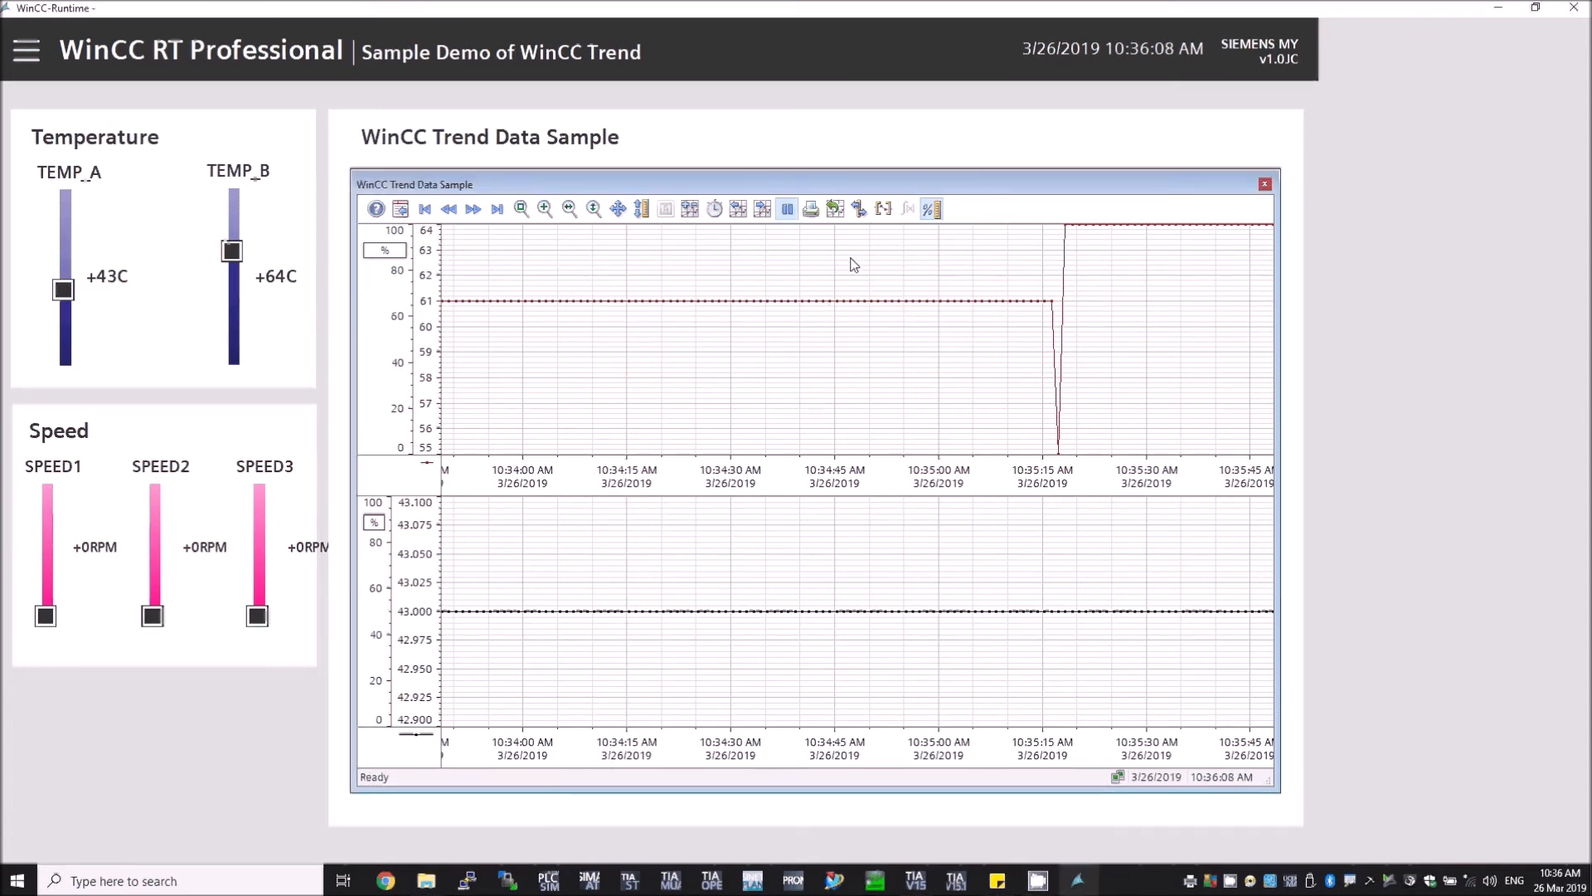
Step: Export all trend data as CSV into the Desktop folder, overwriting the existing export file
{"action": "left_click", "coordinate": [835, 210]}
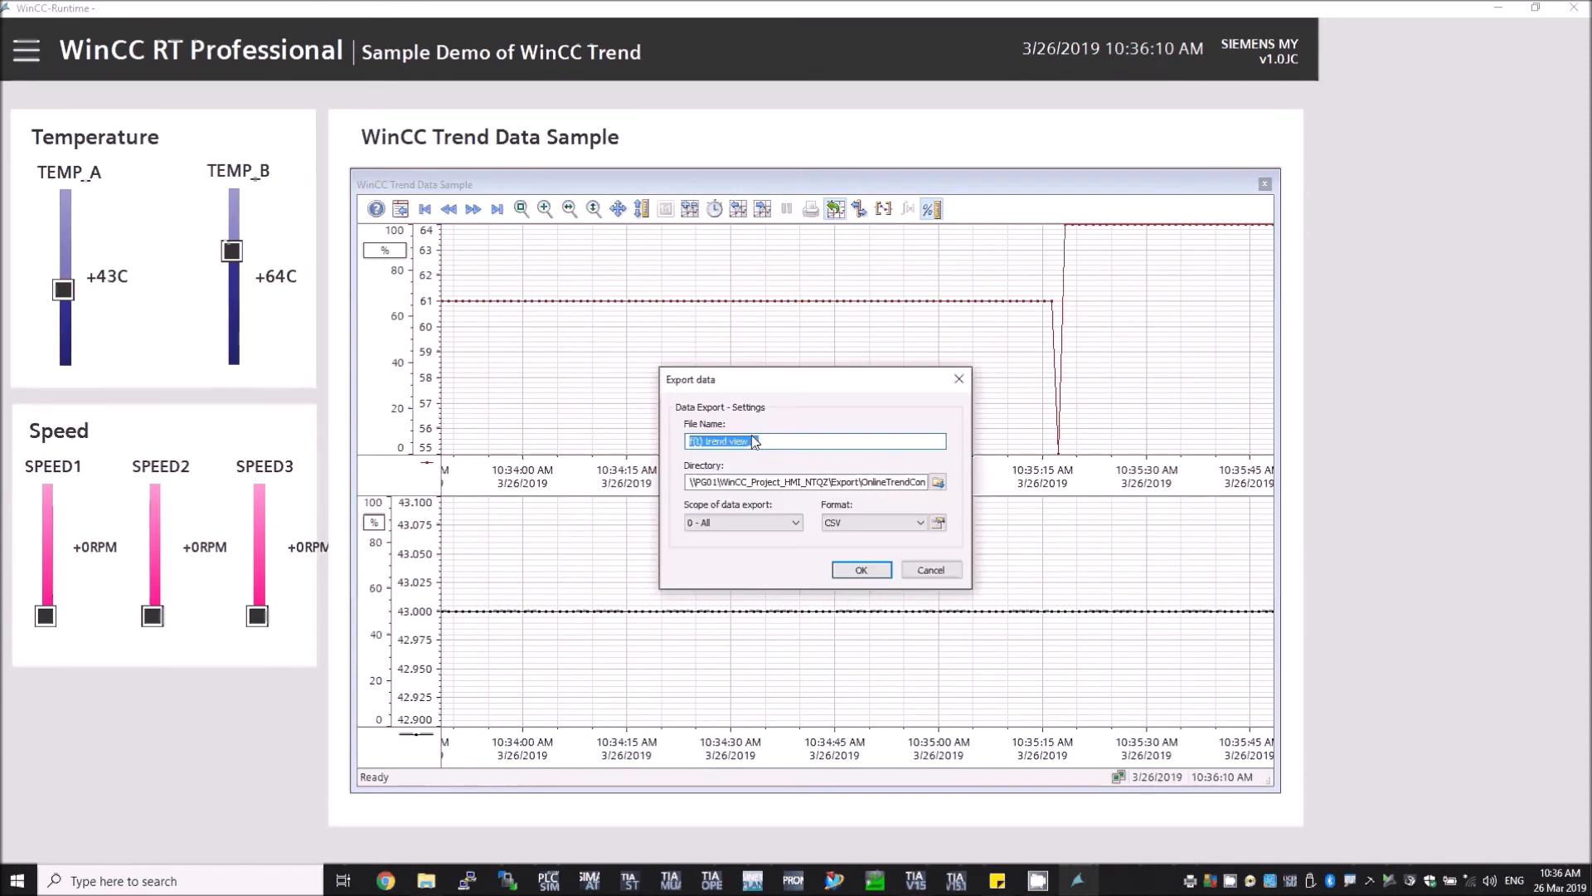
{"action": "left_click", "coordinate": [937, 482]}
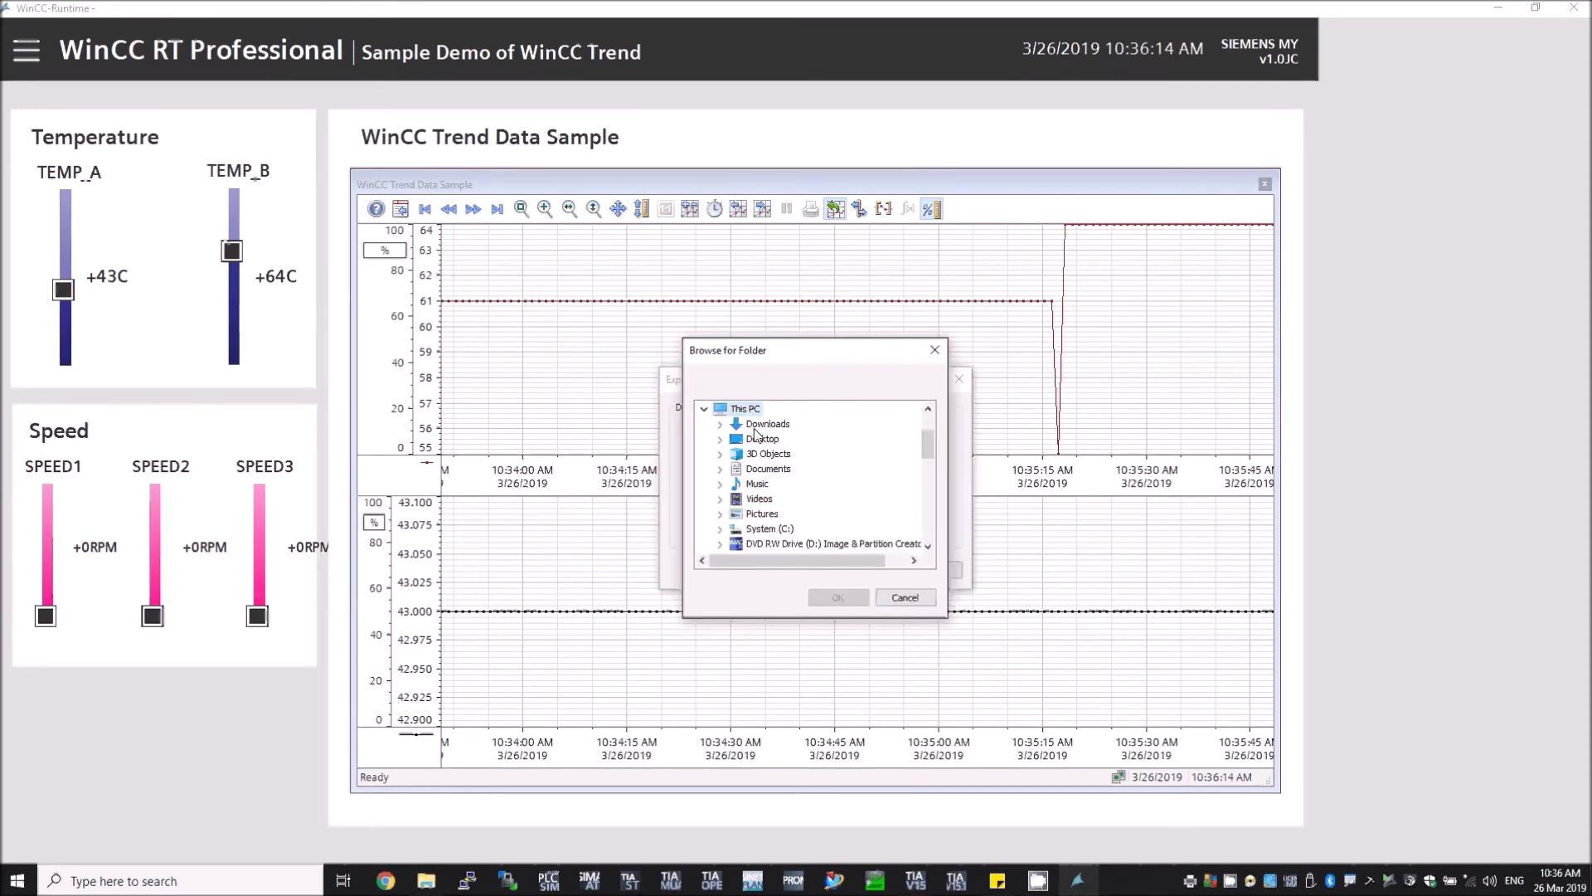
{"action": "left_click", "coordinate": [756, 438]}
{"action": "left_click", "coordinate": [839, 597]}
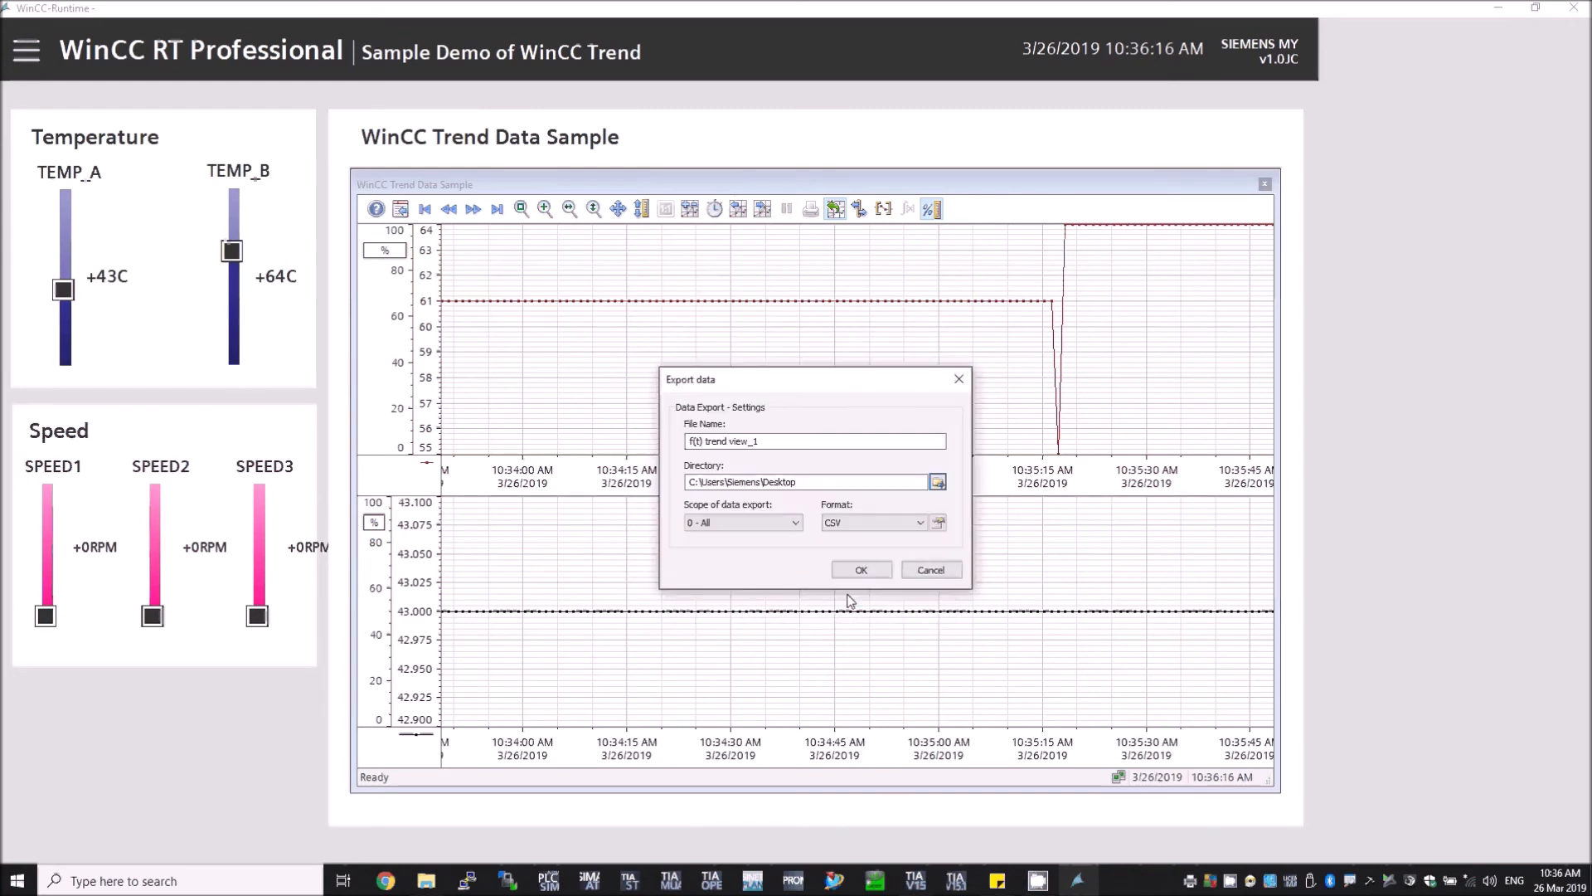
{"action": "left_click", "coordinate": [862, 567]}
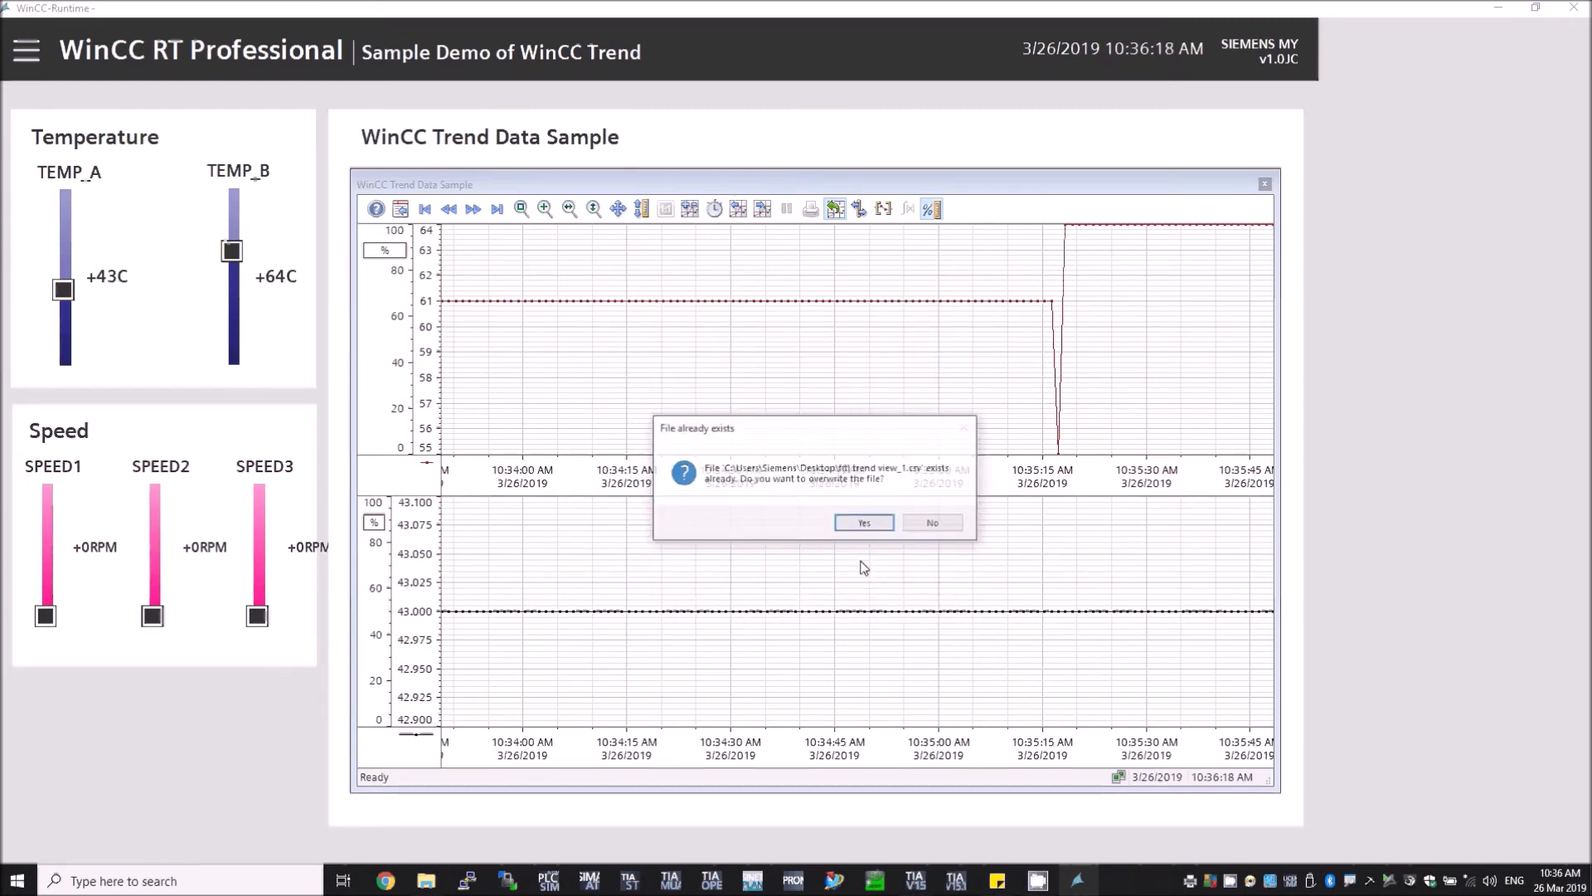
{"action": "left_click", "coordinate": [860, 524]}
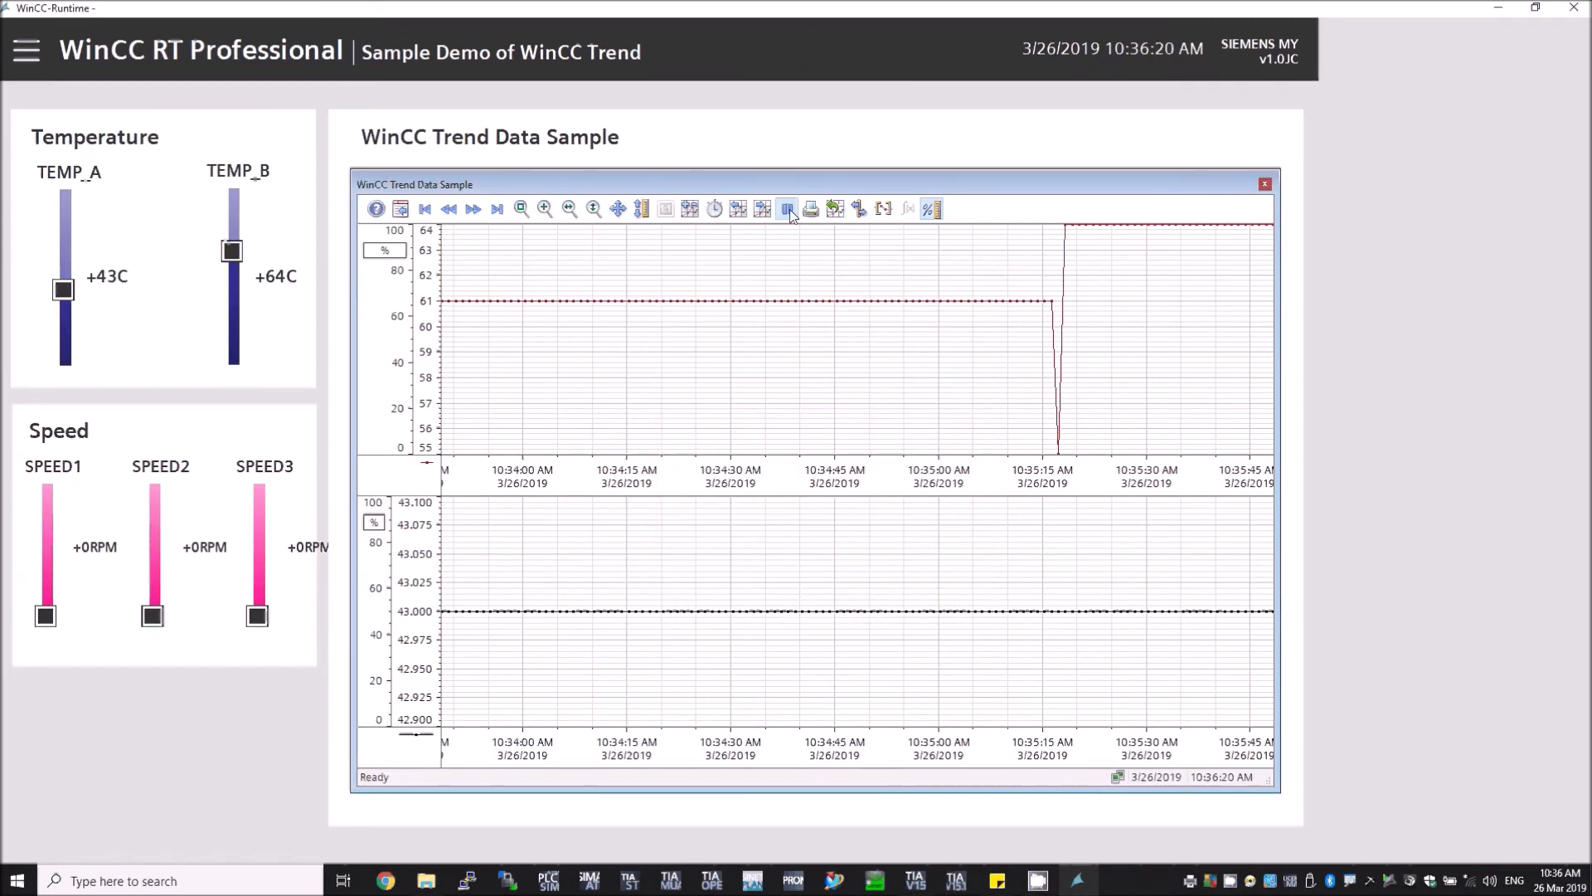
Step: Resume the online trend update
{"action": "left_click", "coordinate": [786, 210]}
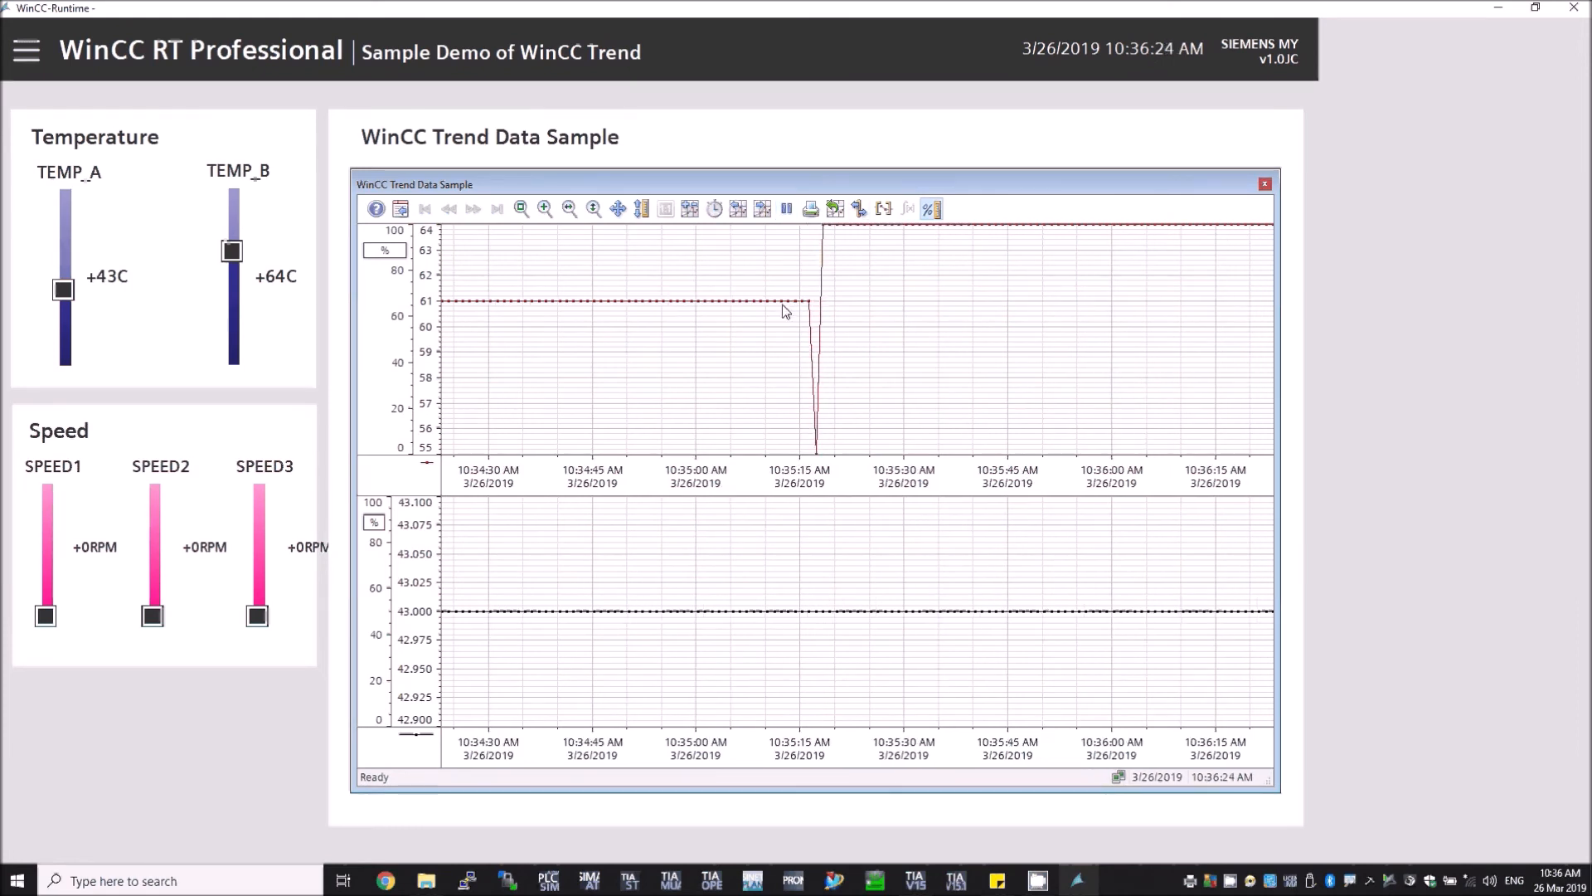
{"action": "mouse_move", "coordinate": [777, 307]}
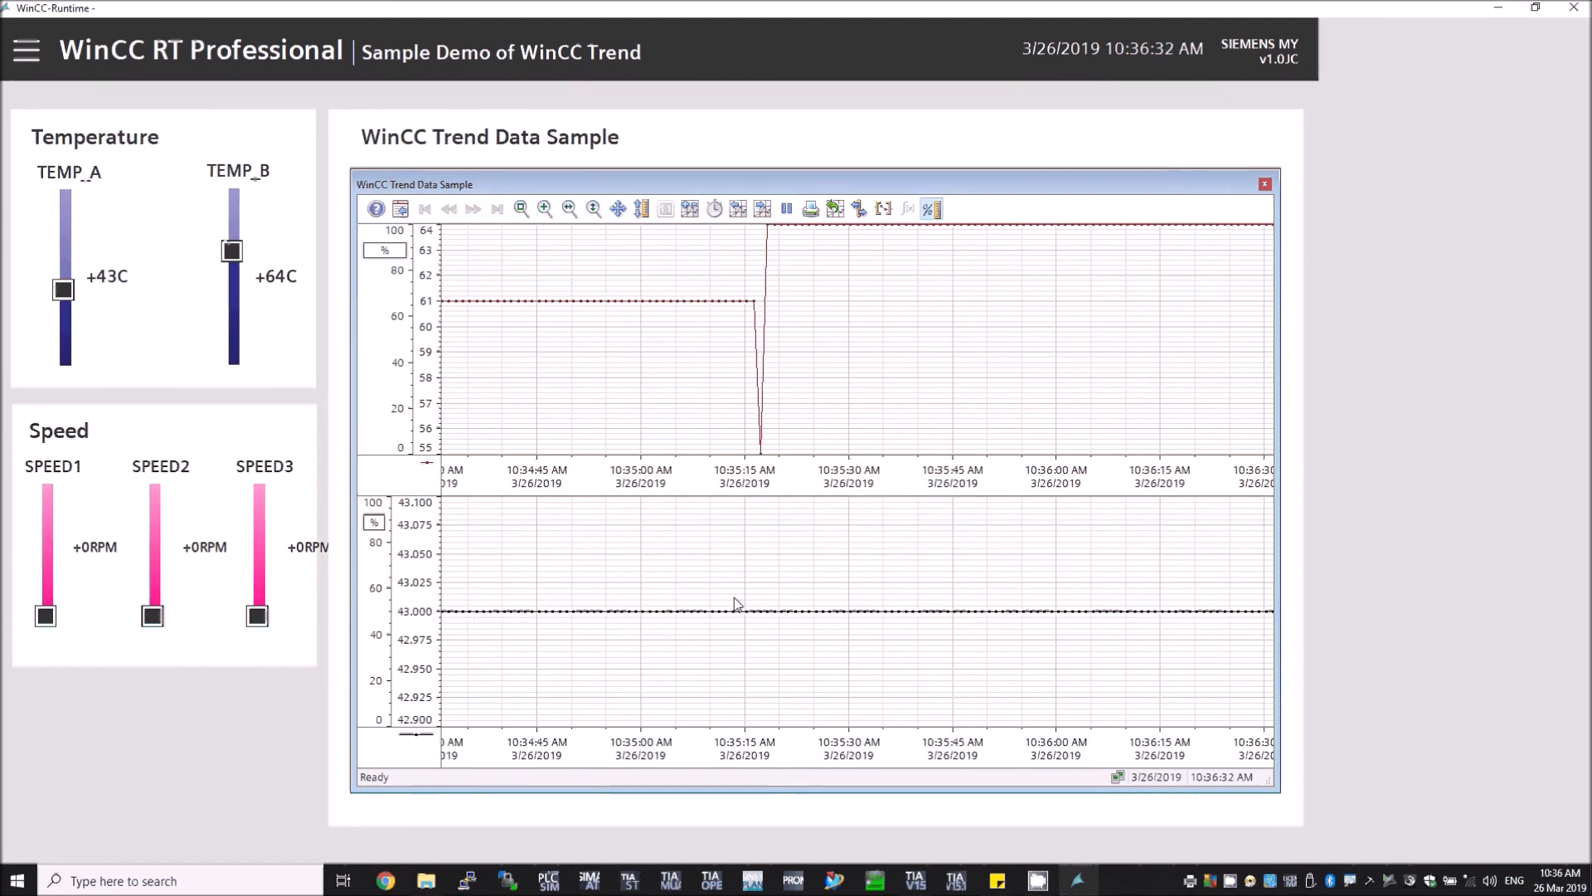
{"action": "mouse_move", "coordinate": [735, 611]}
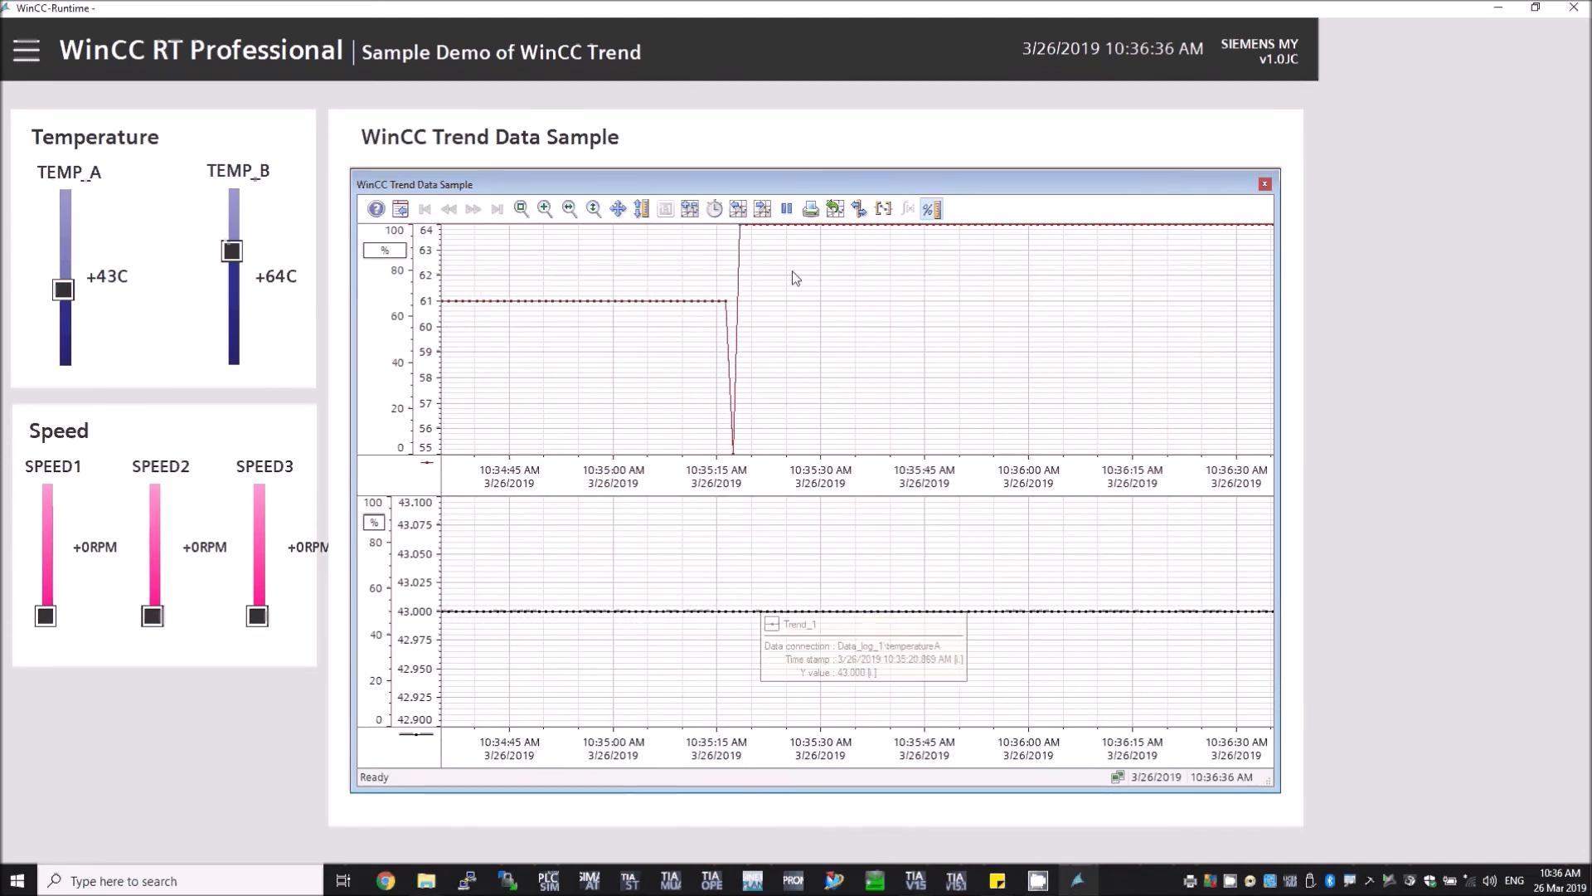
Step: Mark a time range in the upper trend window from about 10:35:00 to 10:35:45 AM with the selection tool
{"action": "left_click", "coordinate": [884, 209]}
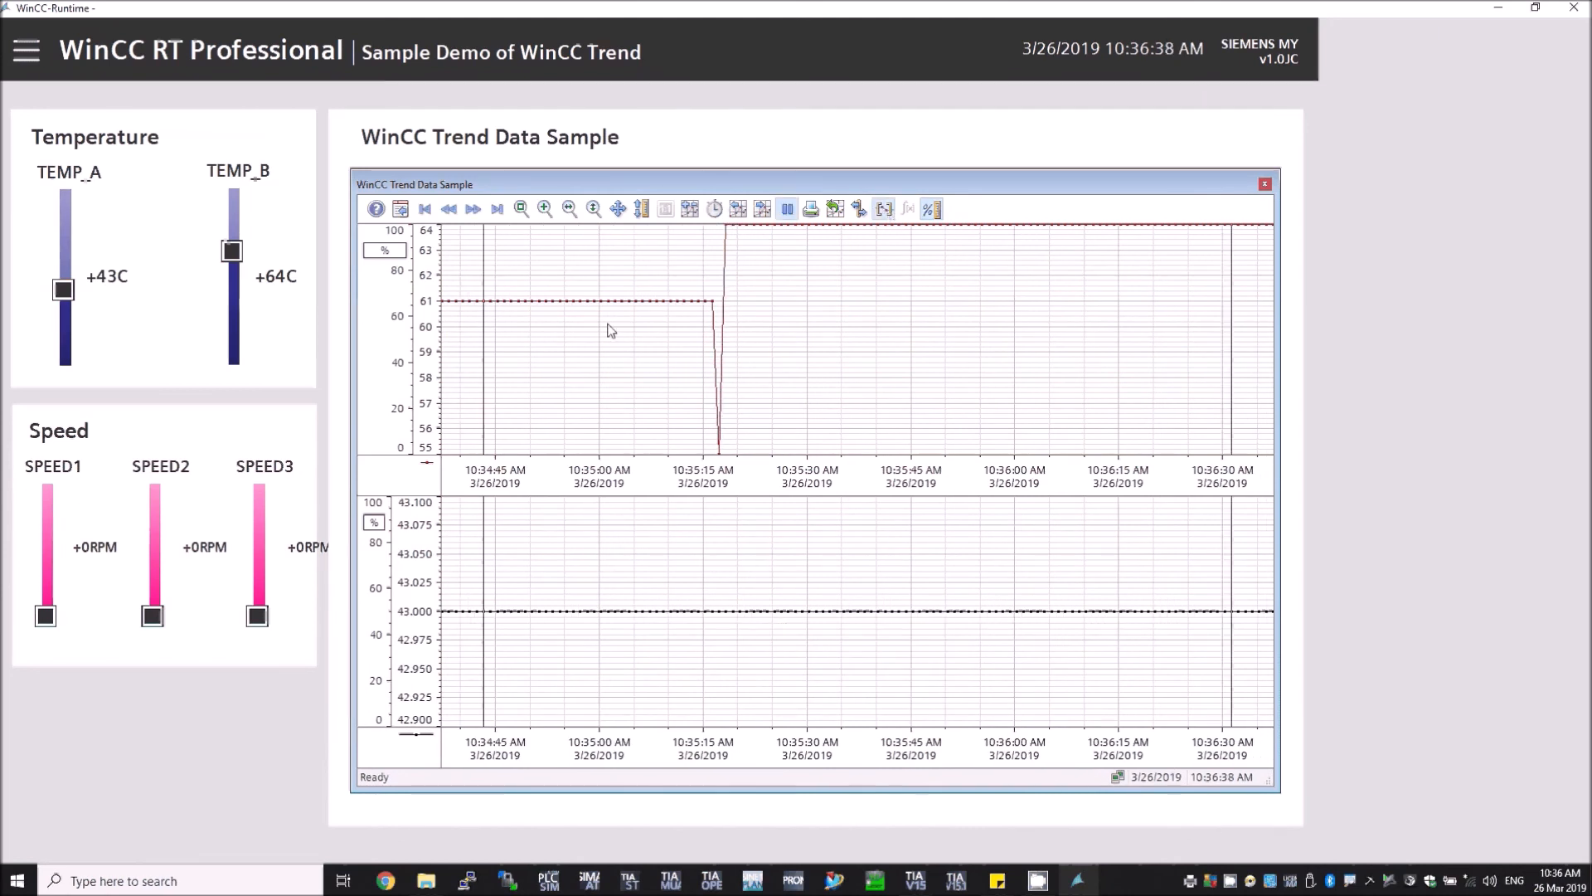
{"action": "left_click_drag", "start_coordinate": [481, 345], "coordinate": [555, 349]}
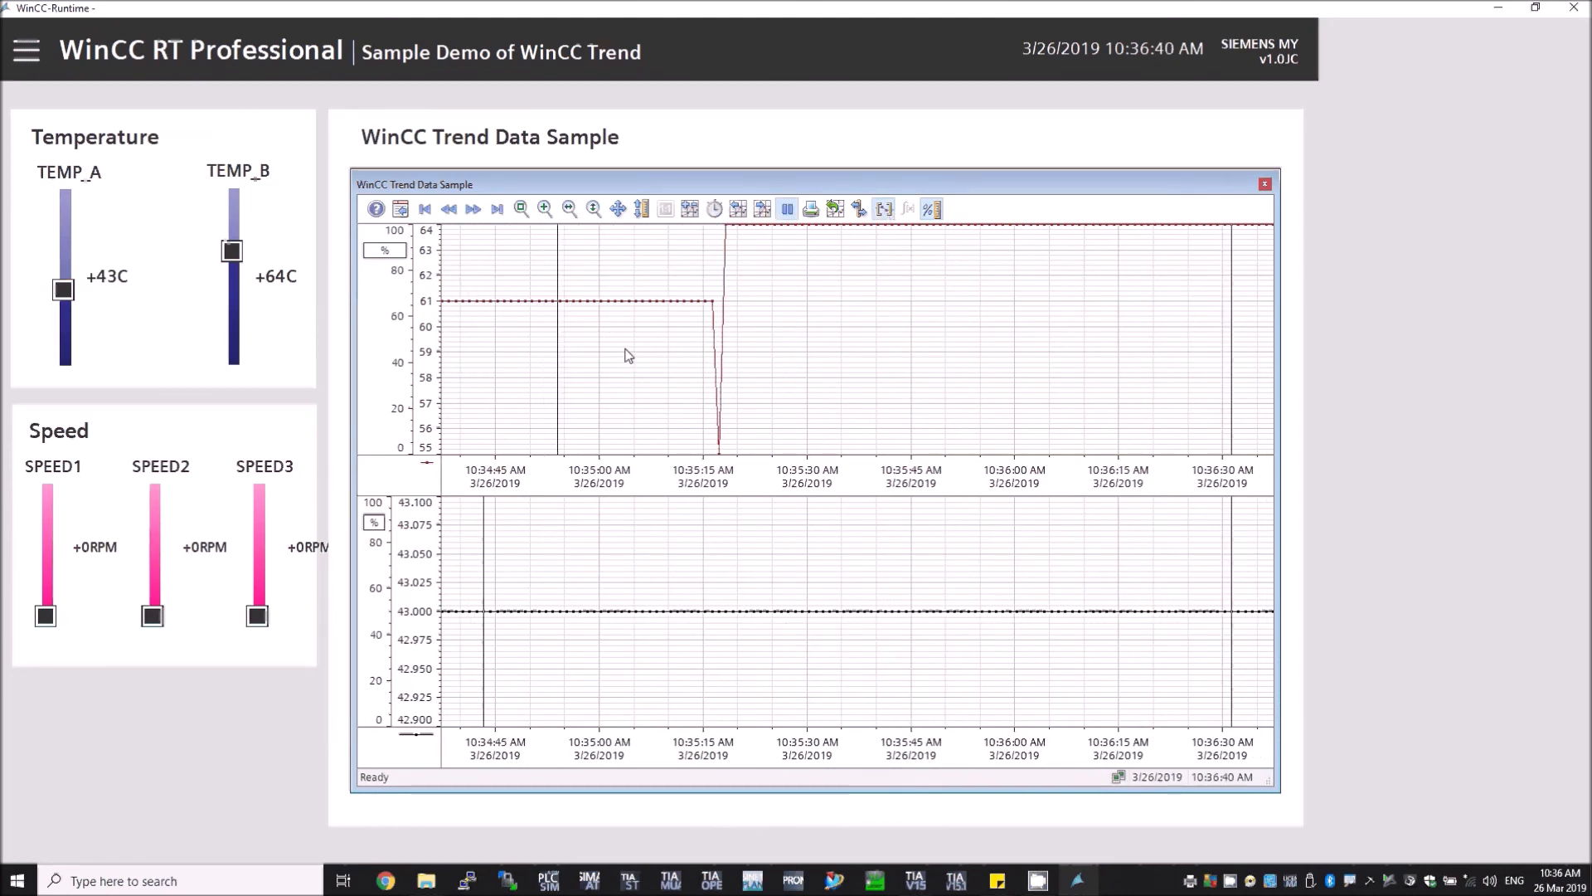
{"action": "left_click_drag", "start_coordinate": [1227, 331], "coordinate": [927, 332]}
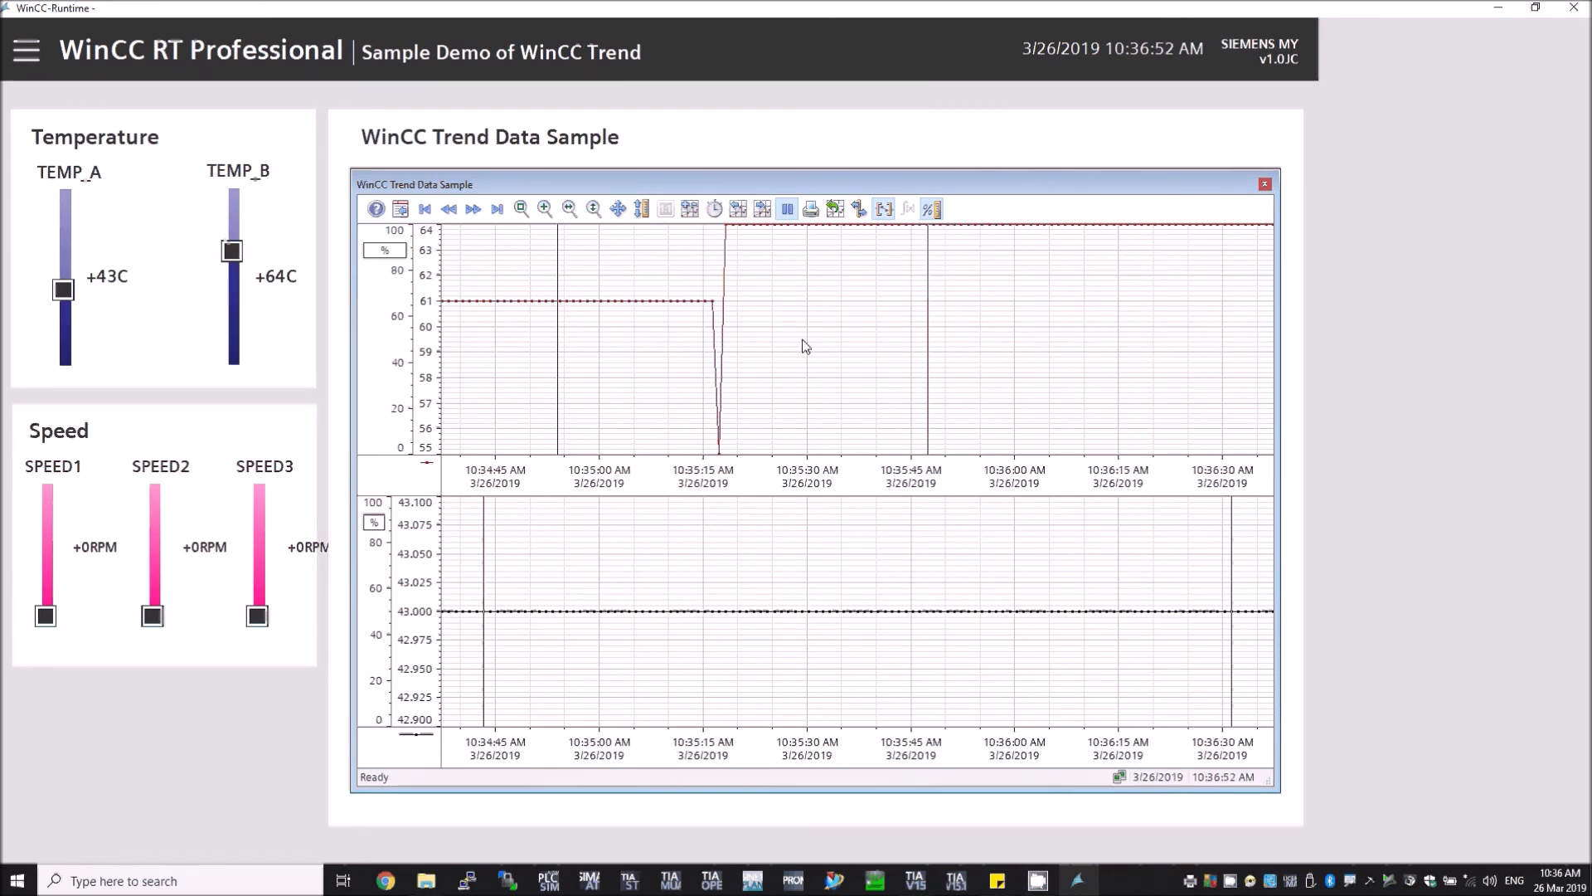
Step: Switch to the ruler and place it at about 10:35:15 AM in both trend windows
{"action": "left_click", "coordinate": [859, 209]}
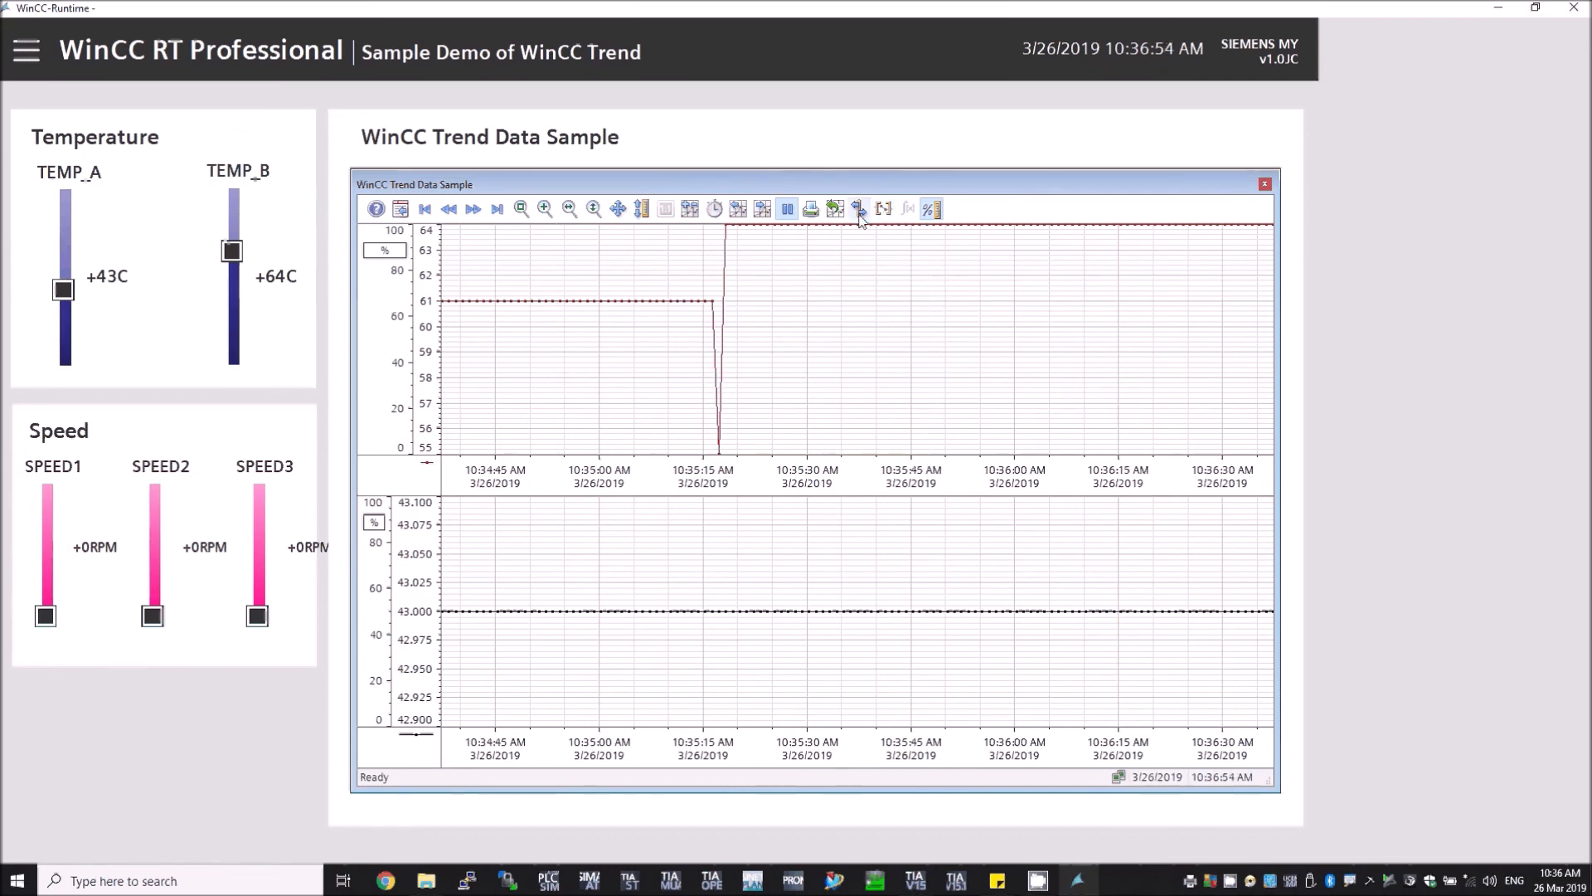
{"action": "left_click", "coordinate": [859, 211]}
{"action": "left_click_drag", "start_coordinate": [857, 322], "coordinate": [704, 315]}
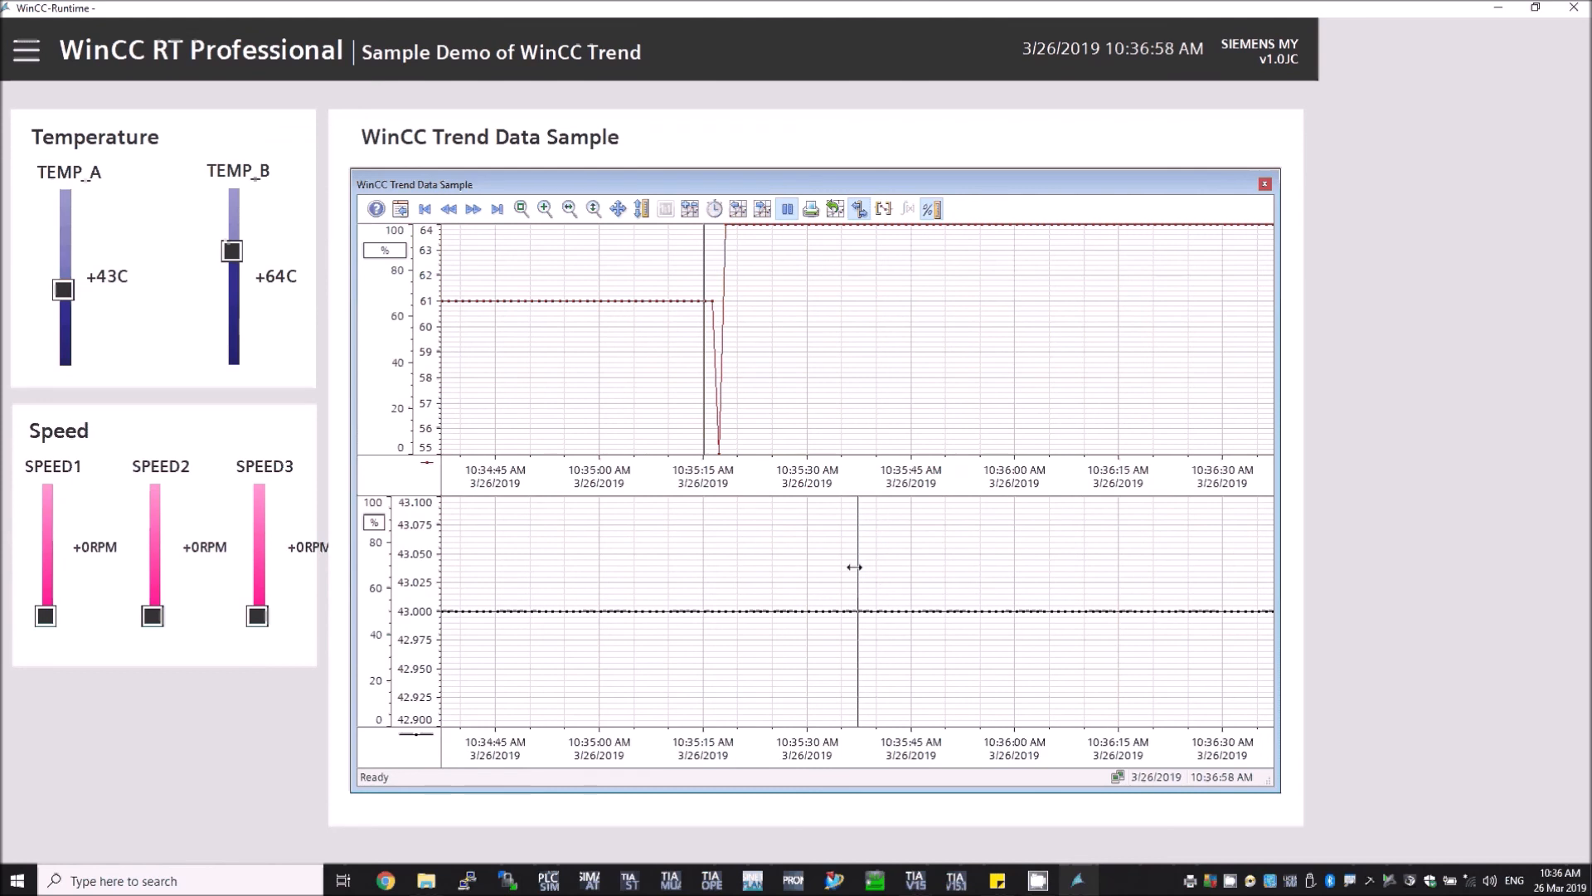
{"action": "left_click_drag", "start_coordinate": [855, 567], "coordinate": [722, 558]}
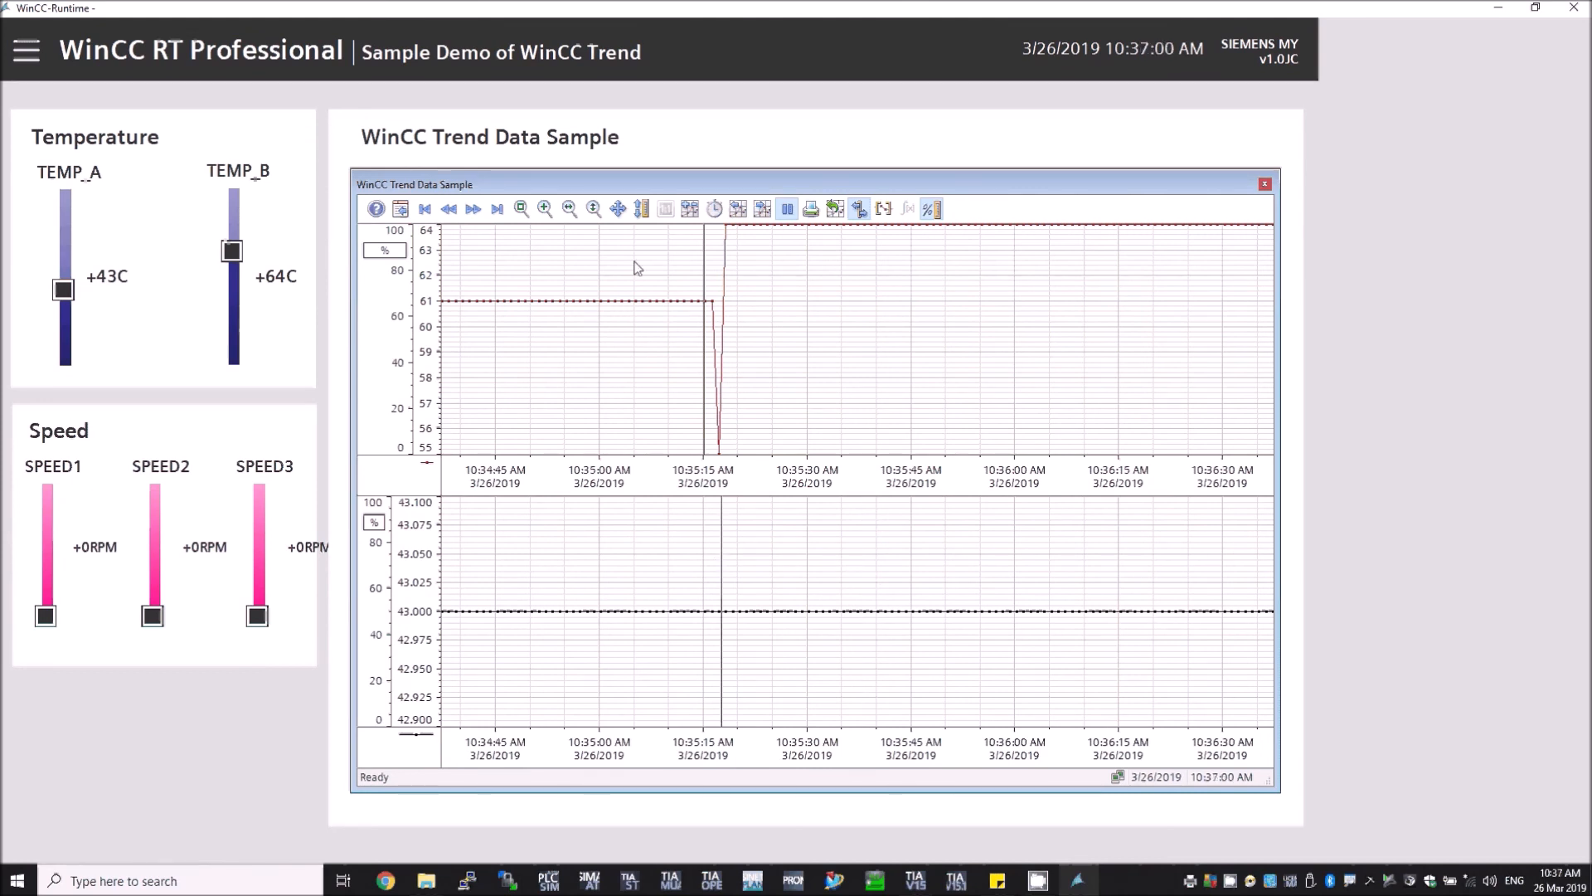
Step: Restart the online trend update
{"action": "left_click", "coordinate": [787, 210]}
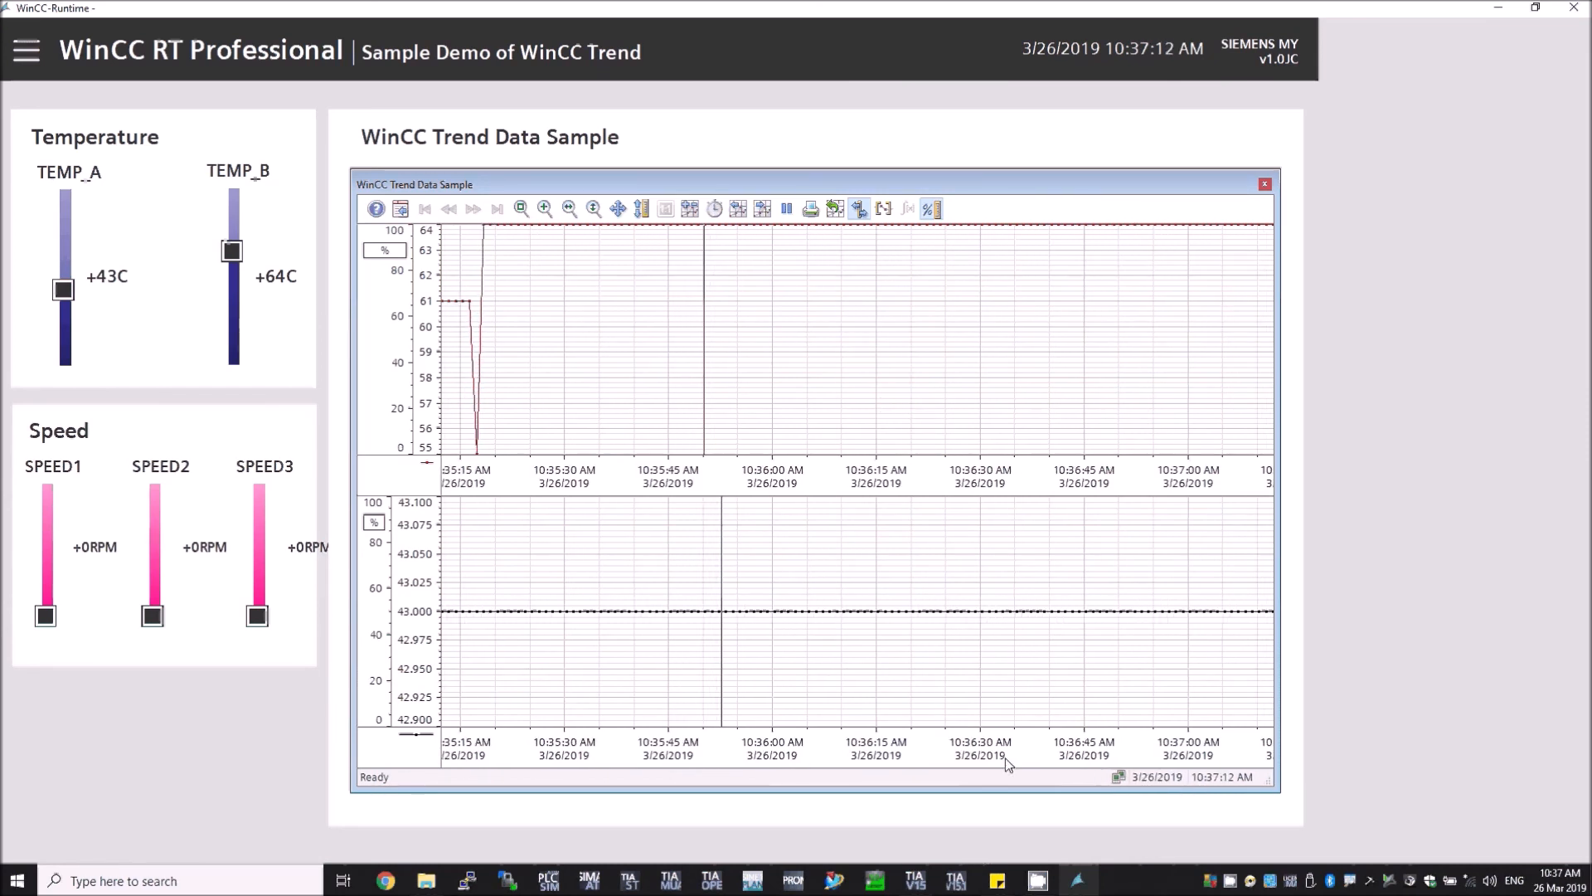
{"action": "left_click", "coordinate": [1038, 881]}
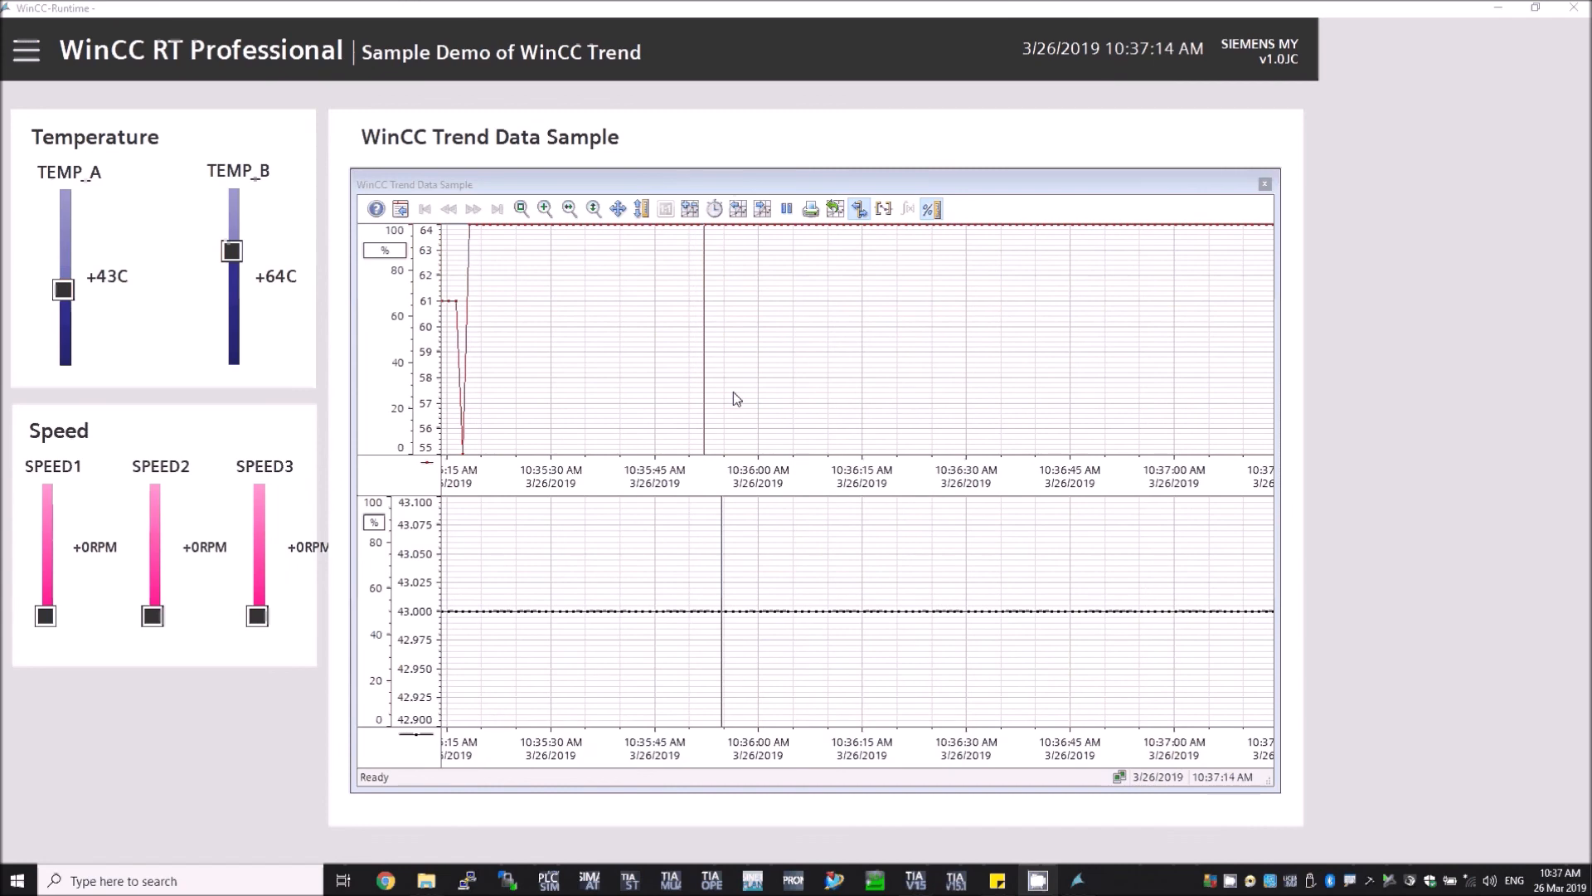